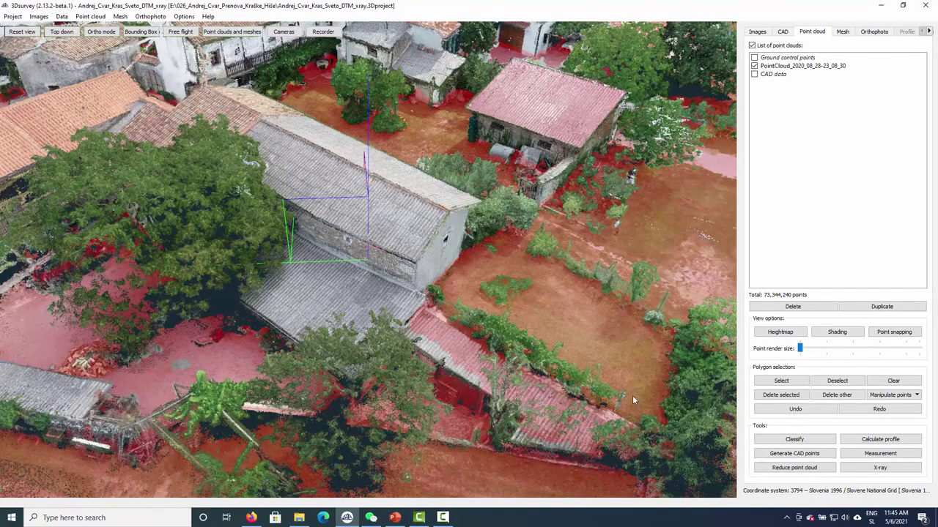
Generate an X-ray image from the point cloud at 2.00 cm/px with a transparent background
left_click(877, 469)
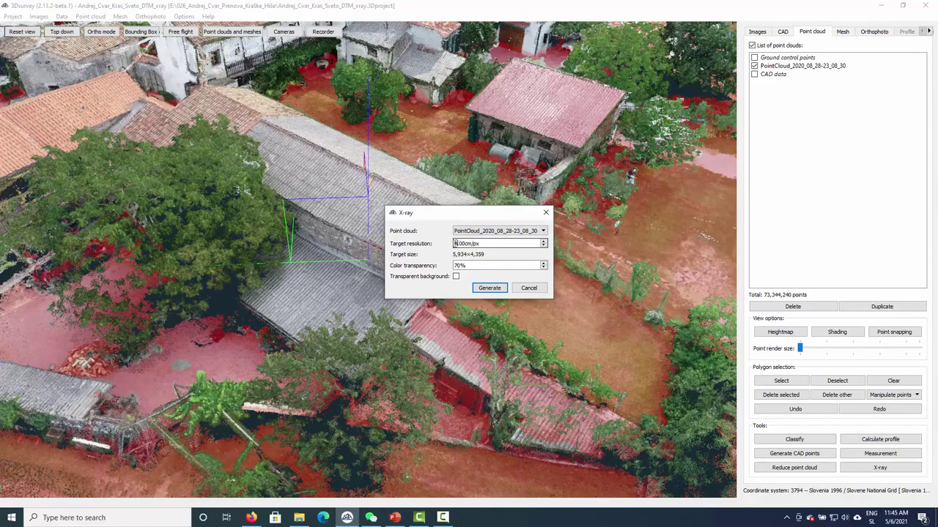
left_click_drag(455, 243, 442, 251)
type("2")
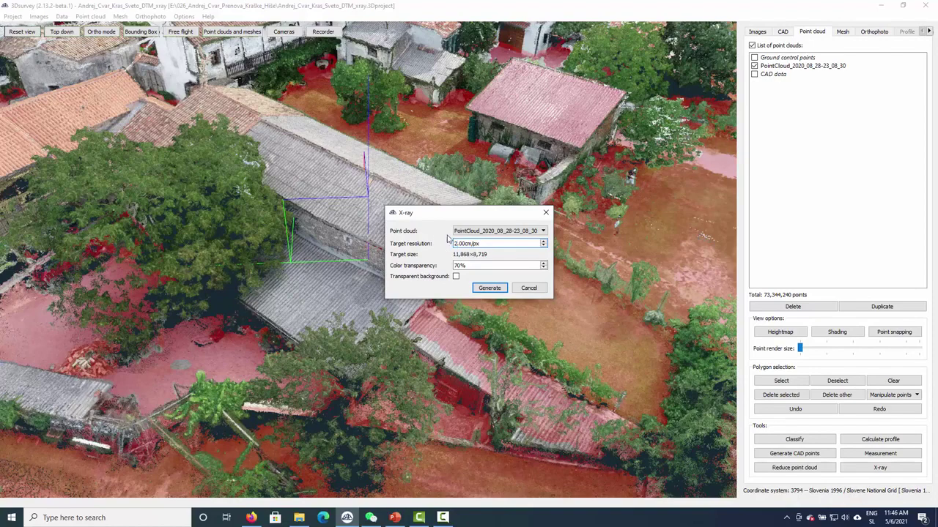
left_click(455, 267)
left_click(456, 277)
left_click(489, 289)
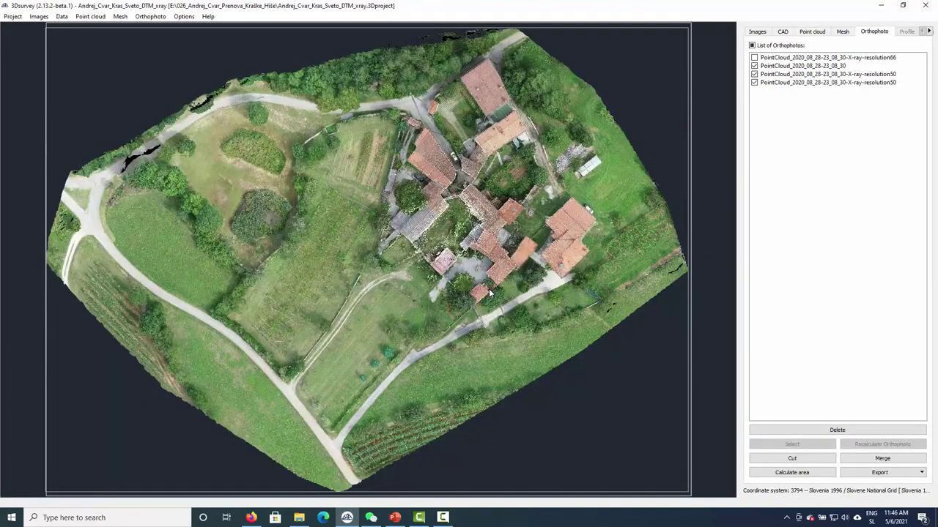
Show only the newly generated transparent X-ray orthophoto and inspect its building outlines
left_click(755, 72)
left_click(754, 65)
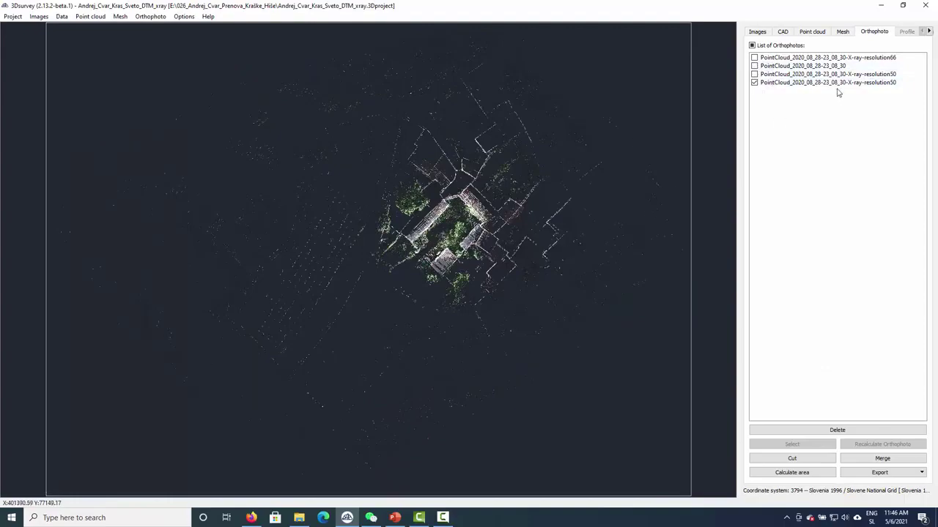
scroll(512, 218, "up", 5)
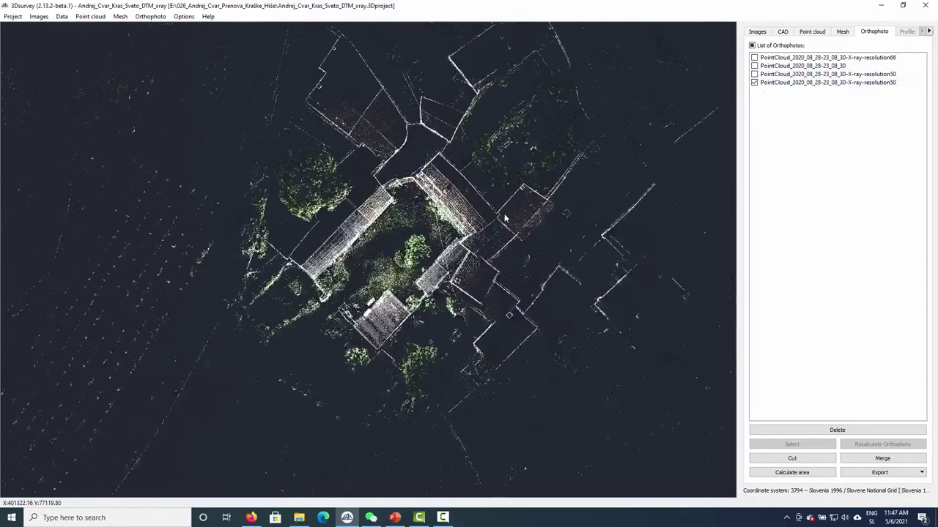
scroll(440, 220, "up", 4)
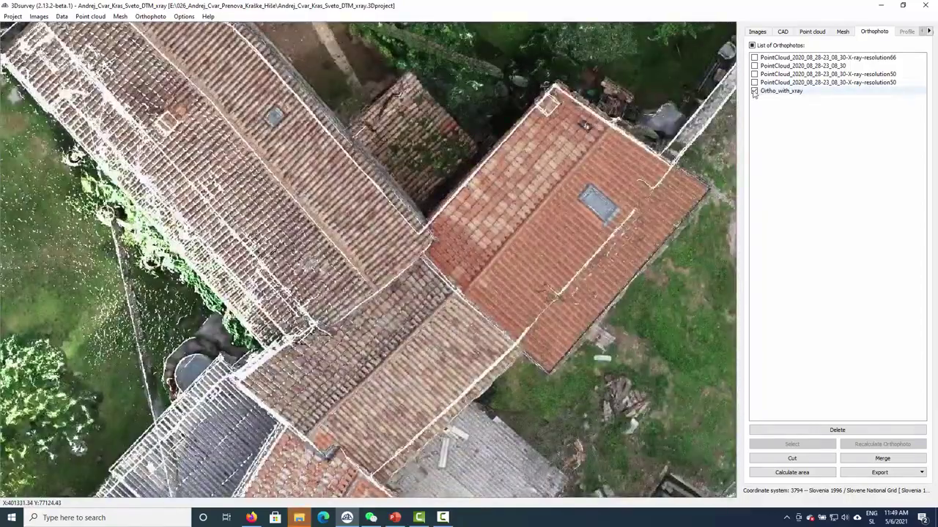
Switch from Ortho_with_xray to the last X-ray-resolution50 orthophoto and inspect the walls around the houses and garden
left_click(754, 83)
left_click(754, 91)
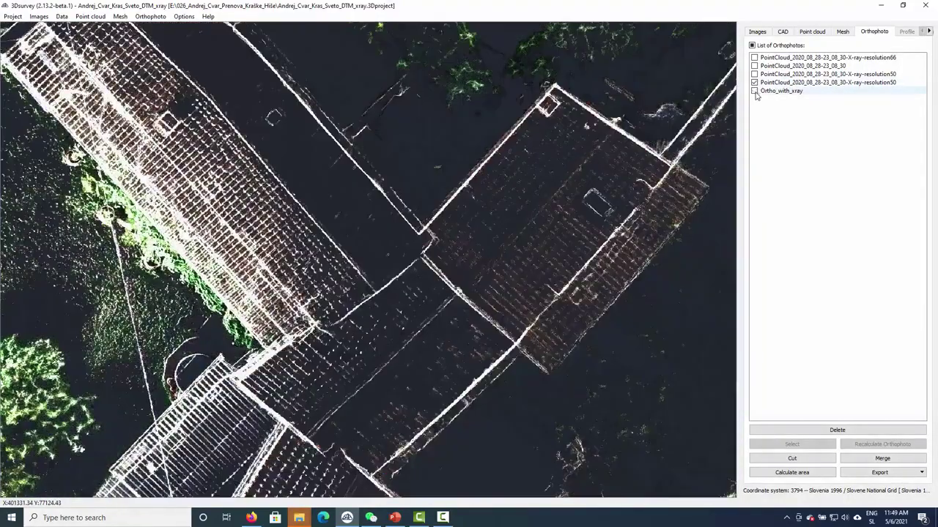
scroll(584, 179, "down", 4)
left_click_drag(603, 411, 560, 422)
left_click_drag(517, 314, 458, 364)
left_click_drag(608, 133, 466, 309)
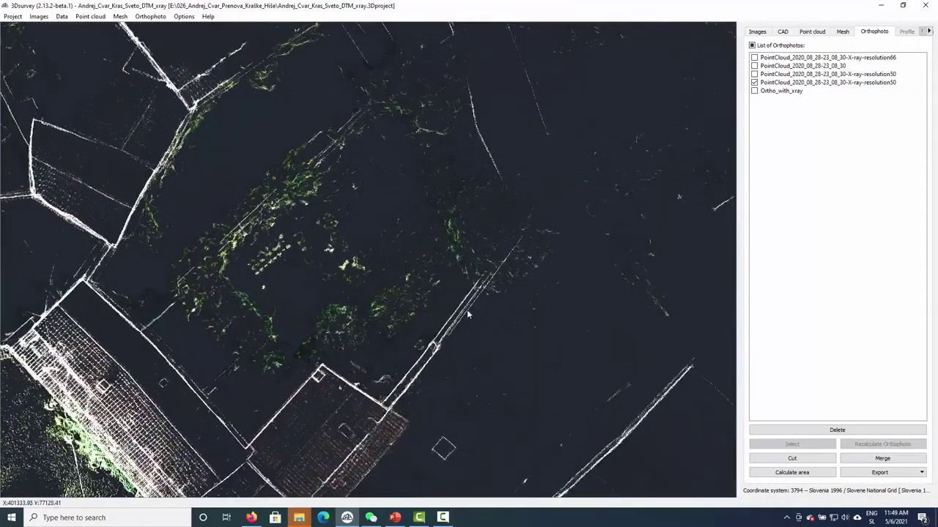
left_click_drag(475, 265, 443, 341)
Show only the X-ray-resolution66 orthophoto and inspect the buildings around the courtyard
left_click(754, 82)
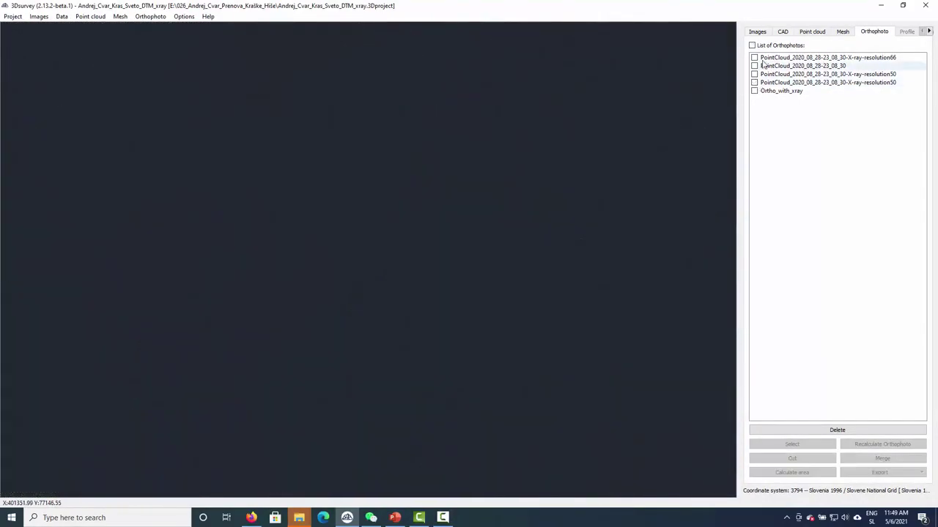
left_click(754, 57)
left_click_drag(457, 340, 526, 261)
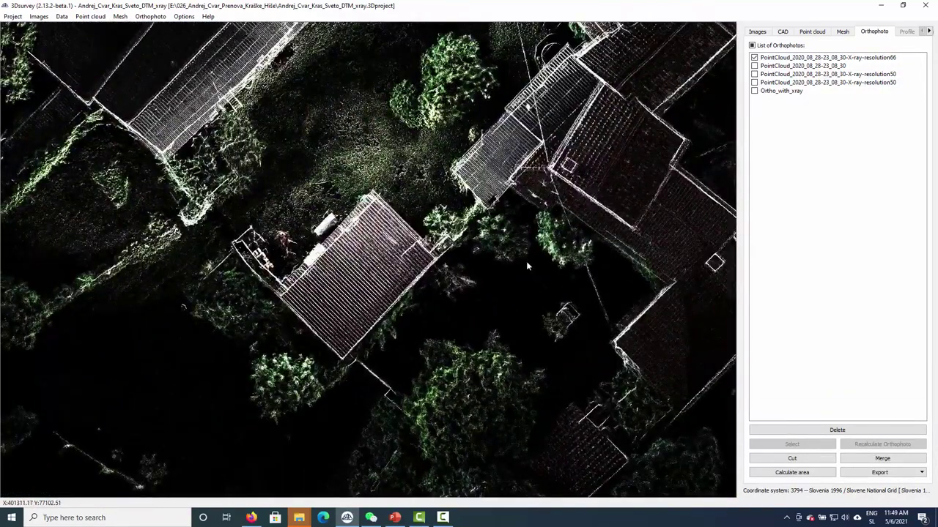
Show only the Ortho_with_xray orthophoto and compare its X-ray lines with the roofs across the village
left_click(754, 91)
left_click(756, 58)
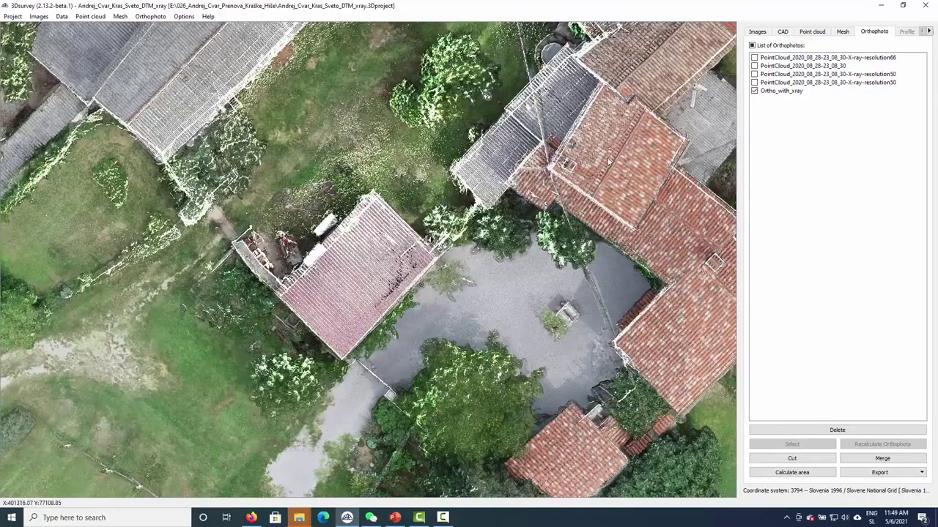
left_click_drag(604, 157, 4, 453)
left_click_drag(616, 306, 709, 397)
left_click_drag(50, 112, 455, 174)
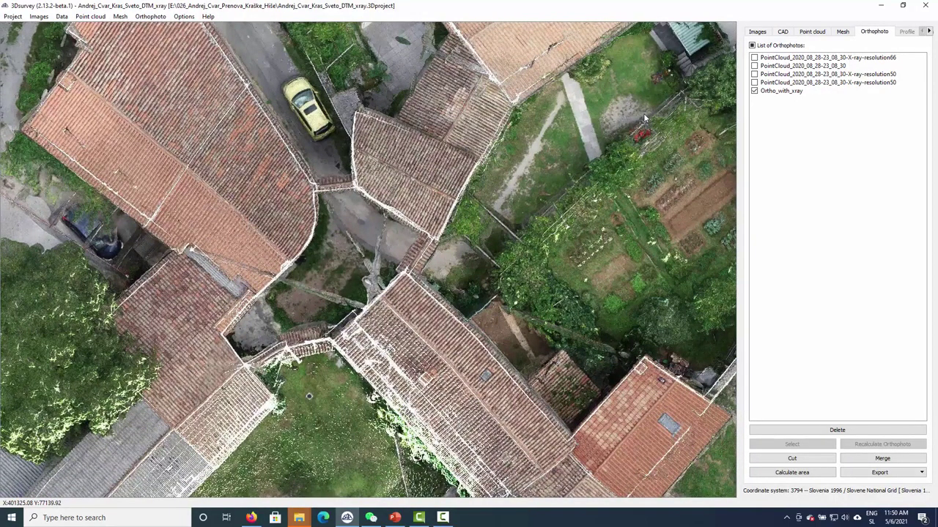
Display the regular grid mesh PointCloud_2020_08_28-23_08_30 with its triangle grid shown over the texture
left_click(843, 32)
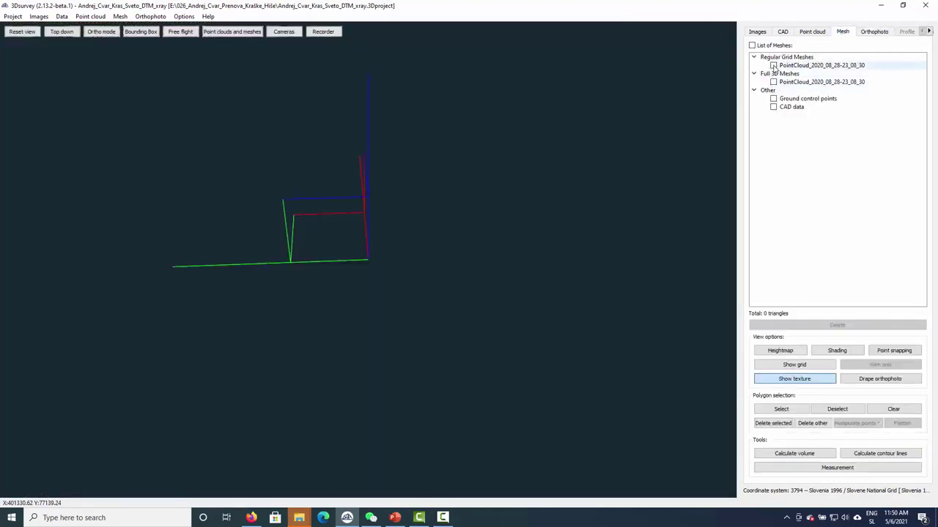
left_click(773, 66)
left_click_drag(499, 220, 361, 255)
left_click(794, 365)
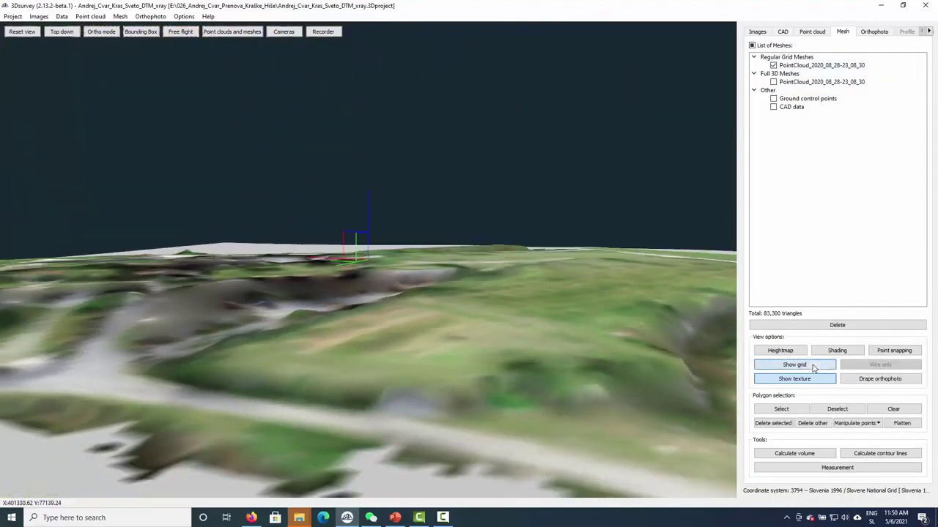
mouse_move(513, 345)
left_mouse_down()
mouse_move(458, 329)
mouse_move(527, 337)
mouse_move(488, 359)
mouse_move(353, 352)
left_mouse_up()
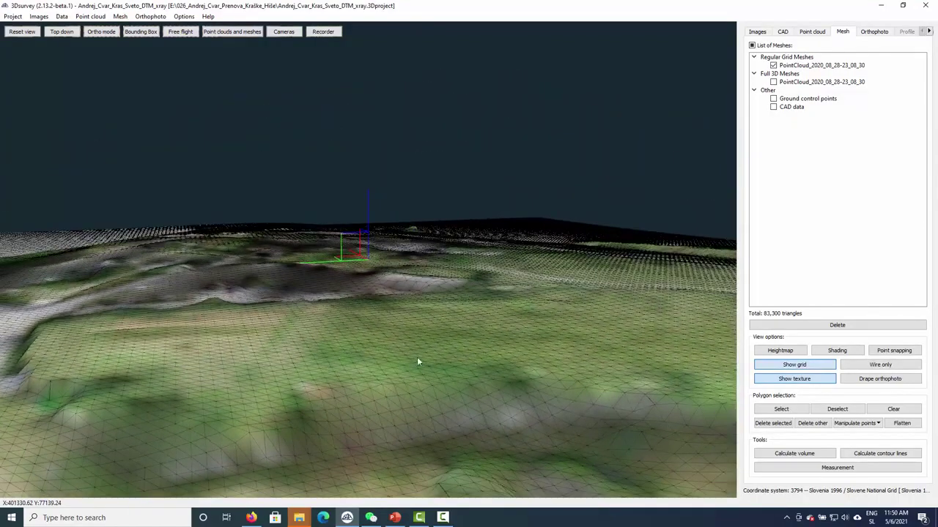
left_click_drag(550, 367, 619, 379)
Drape the Ortho_with_xray orthophoto over the regular grid mesh PointCloud_2020_08_28-23_08_30
left_click(877, 382)
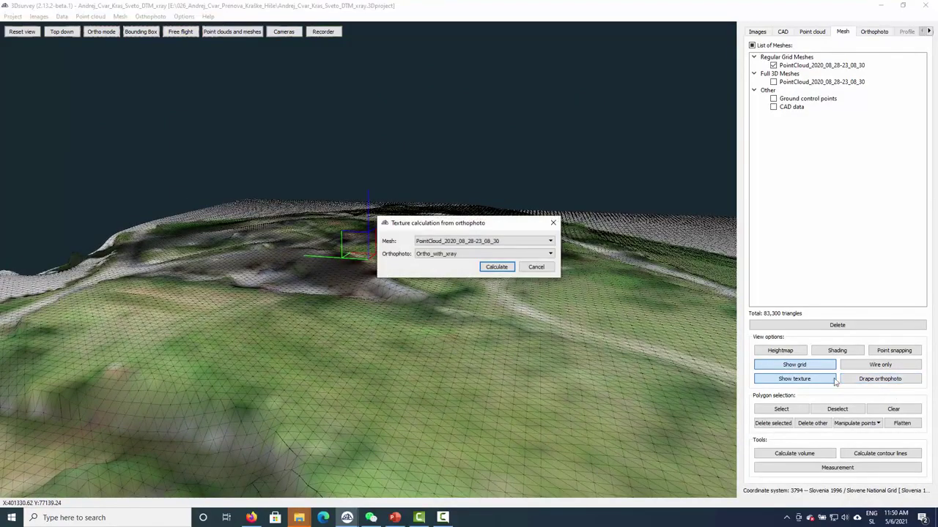
left_click(495, 255)
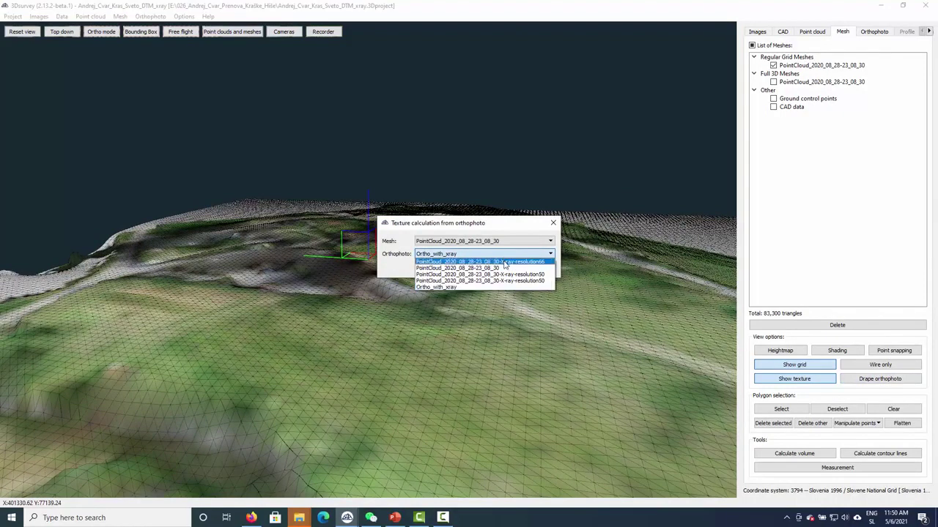
left_click(433, 287)
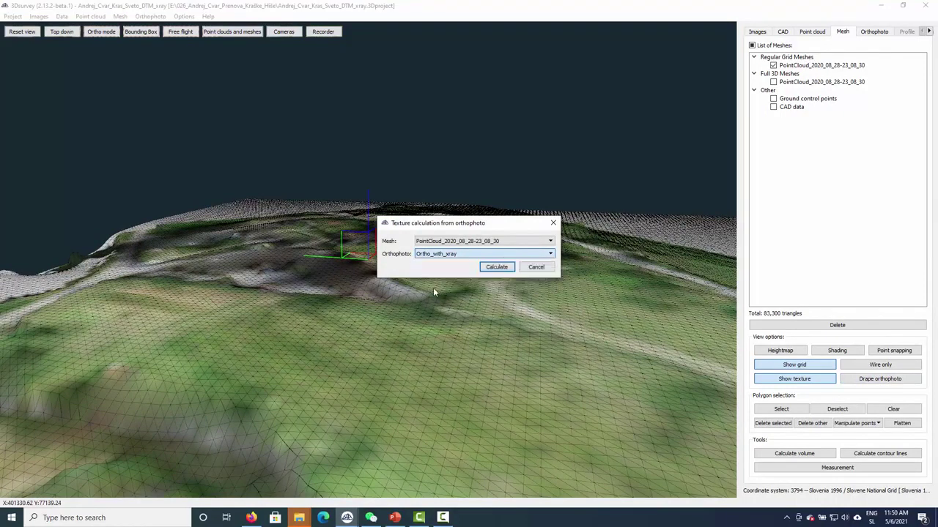
left_click(496, 269)
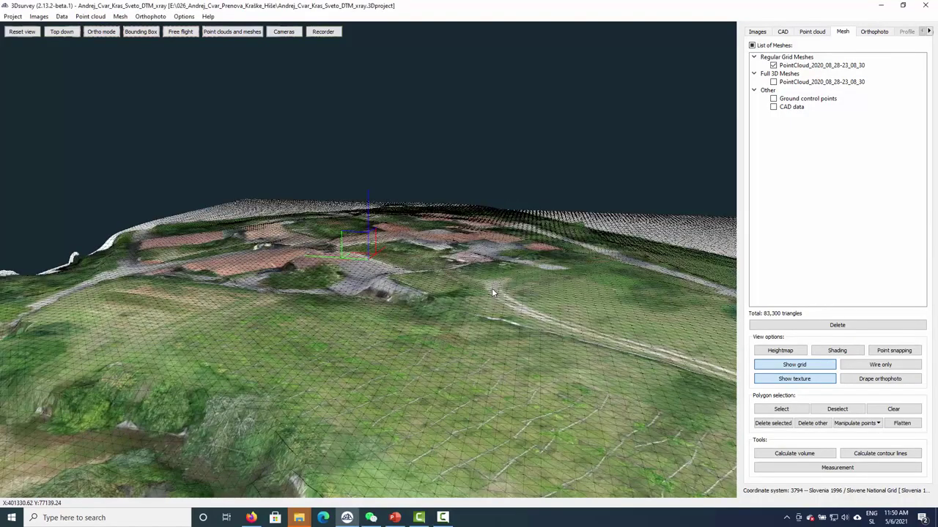
Examine the draped orthophoto on the terrain mesh, checking the X-ray wall lines against the roofs
left_click_drag(377, 268, 263, 317)
scroll(245, 186, "up", 3)
scroll(247, 187, "up", 5)
right_click_drag(152, 159, 244, 343)
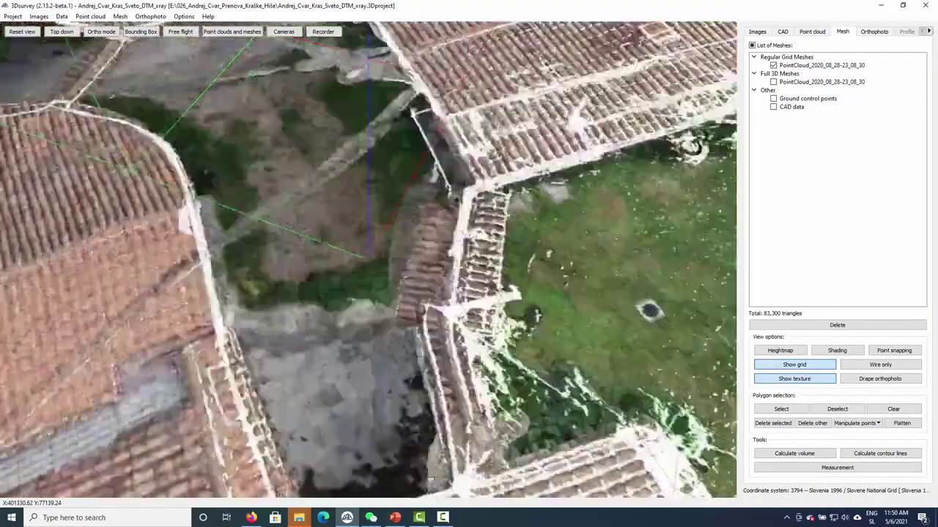
right_click_drag(110, 139, 256, 266)
scroll(316, 211, "up", 5)
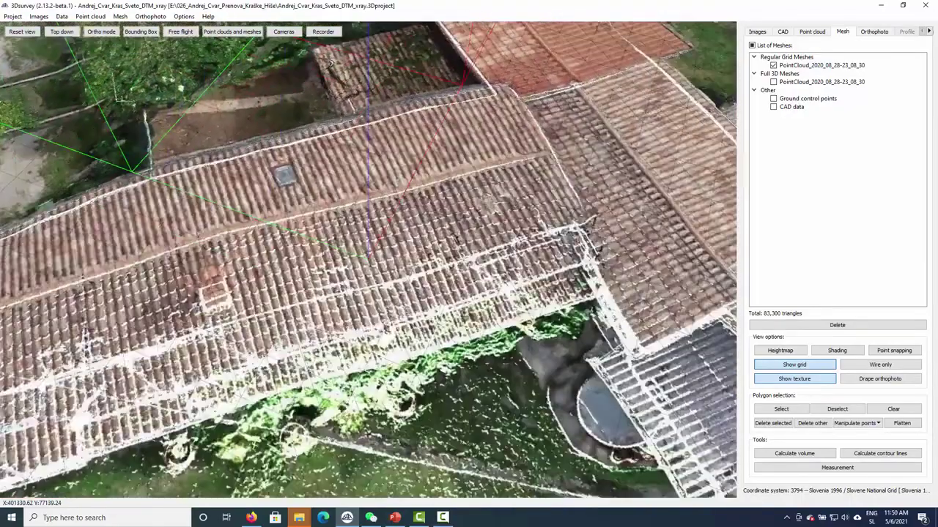
right_click_drag(432, 277, 348, 318)
left_click_drag(330, 294, 506, 245)
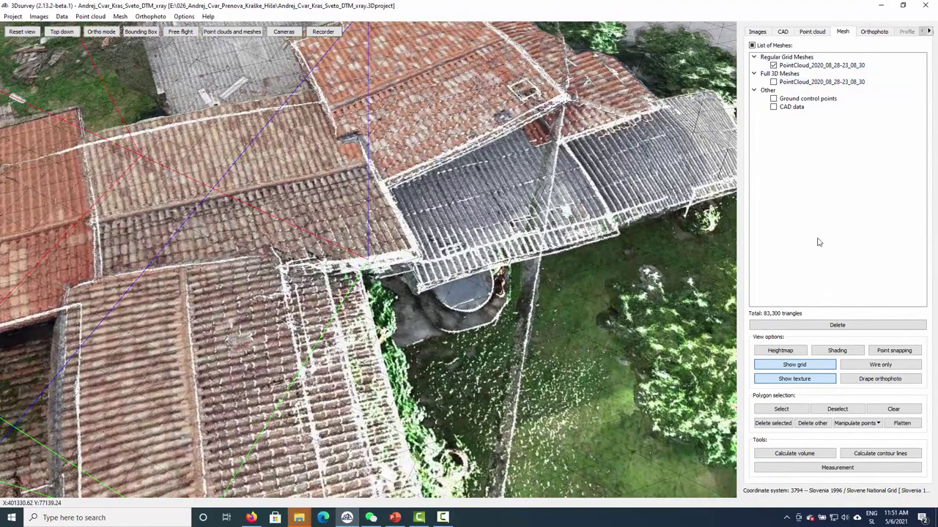
Switch the regular grid mesh's texture to the black-background X-ray and inspect the building outlines
right_click(812, 62)
left_click(815, 113)
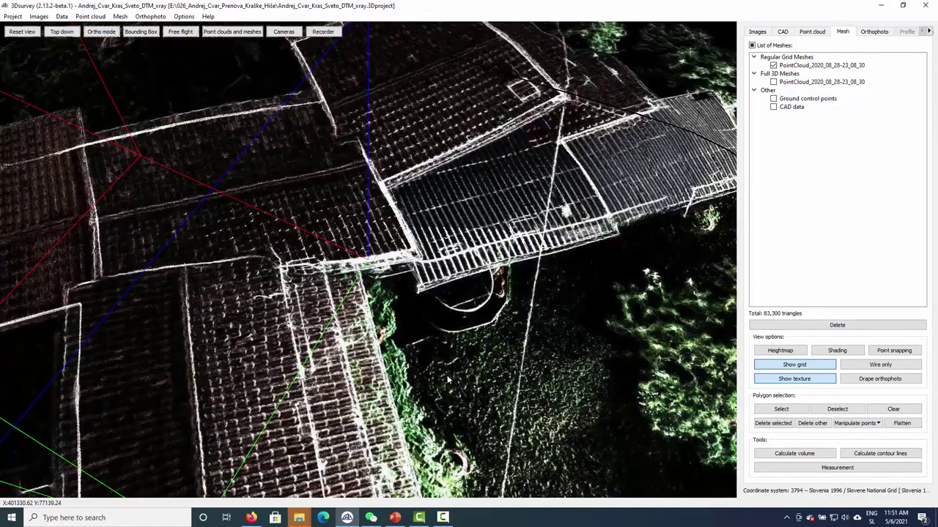
left_click_drag(446, 375, 480, 309)
left_click_drag(464, 386, 586, 411)
right_click_drag(605, 293, 253, 132)
left_click_drag(411, 242, 512, 293)
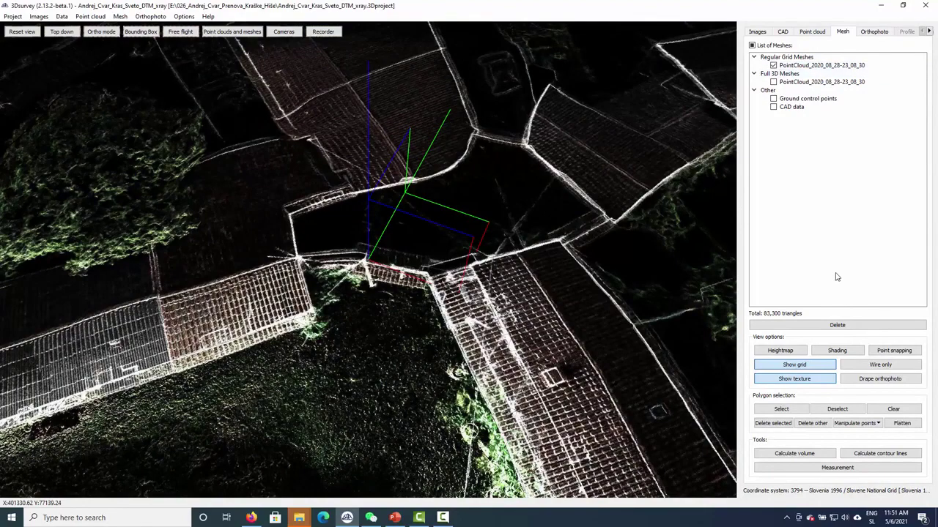
Switch the regular grid mesh's texture to the transparent X-ray over the terrain colours and inspect the wall lines
right_click(812, 69)
left_click(842, 94)
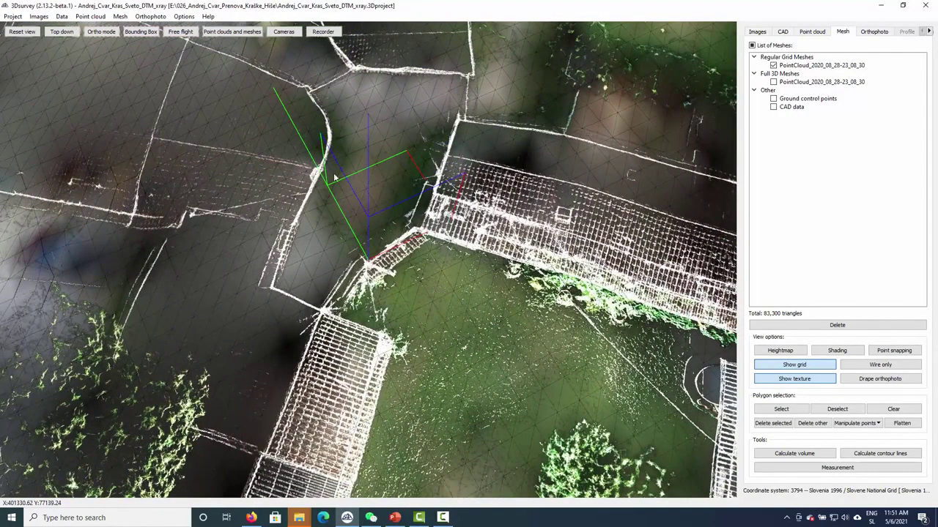
double_click(312, 189)
scroll(381, 255, "down", 5)
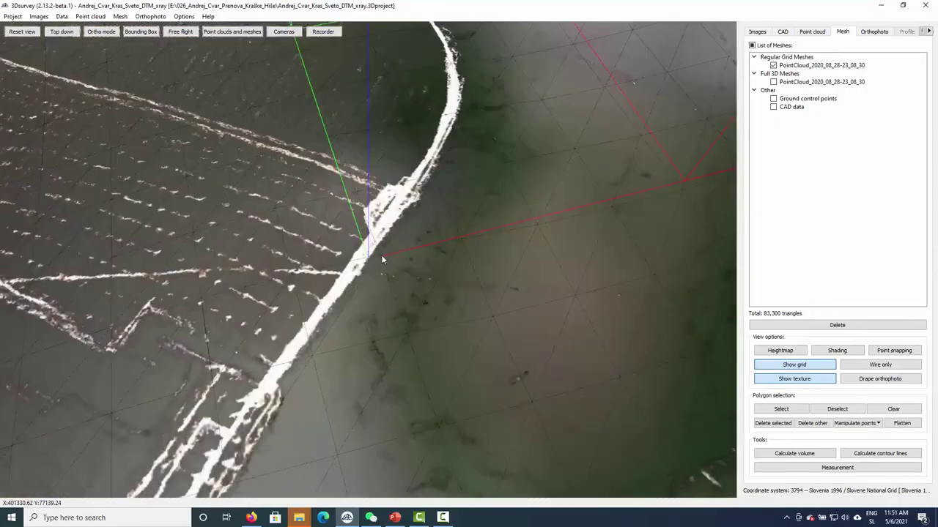
left_click_drag(381, 255, 548, 241)
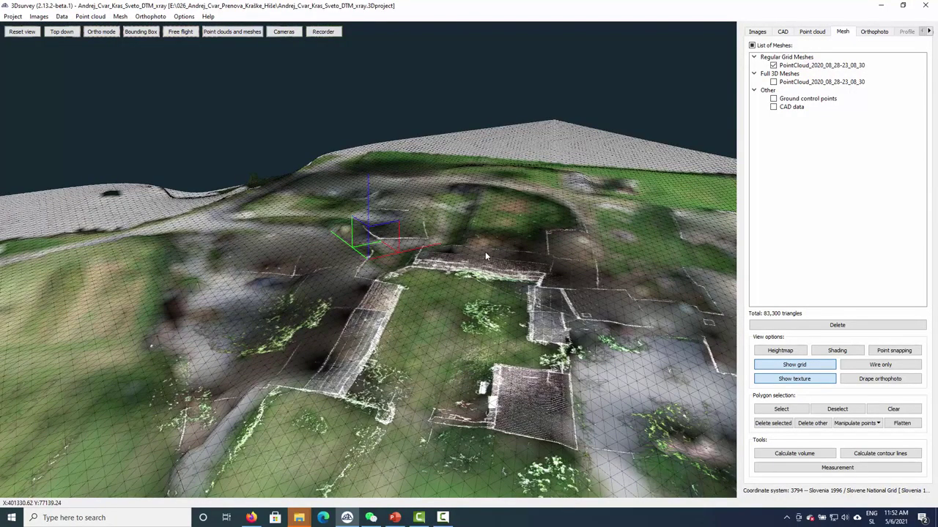
Check the combined point cloud and mesh in the CAD view, and hide the point cloud PointCloud_2020_08_28-23_08_30
left_click(782, 32)
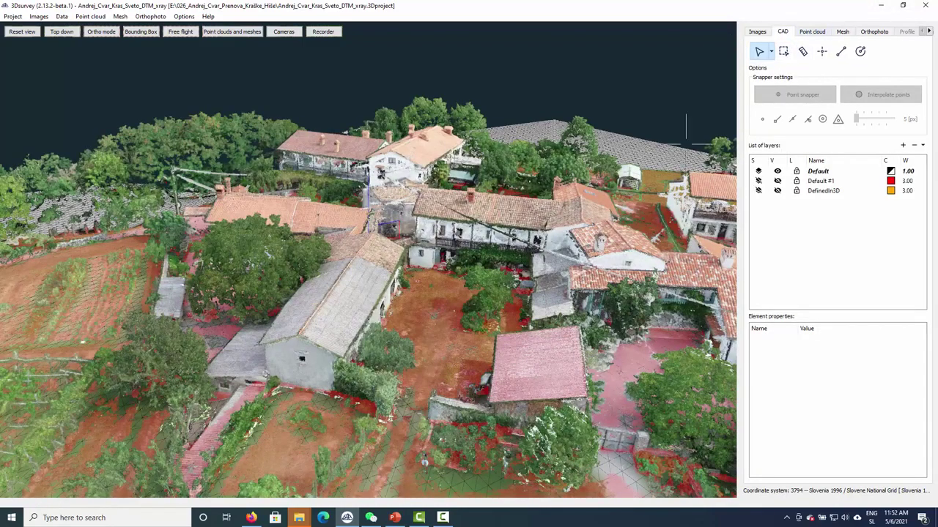
scroll(402, 270, "up", 5)
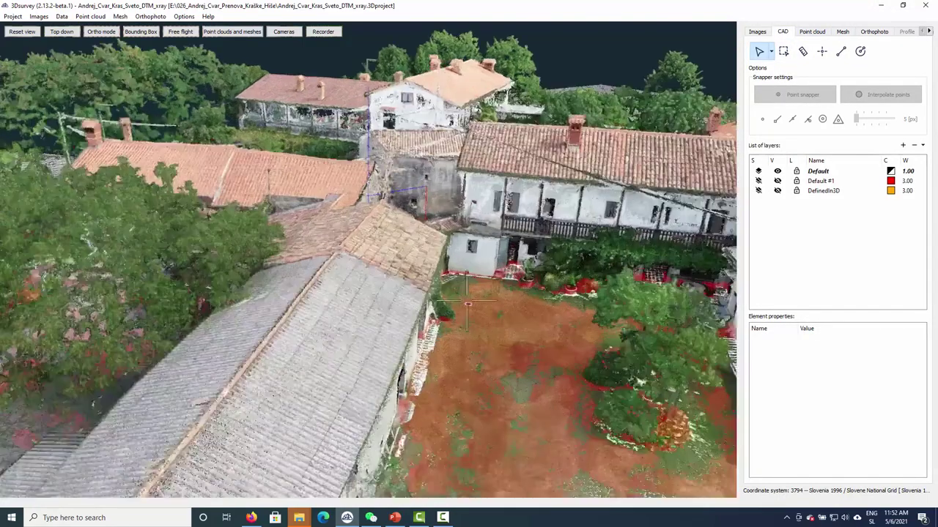
left_click_drag(468, 301, 414, 308)
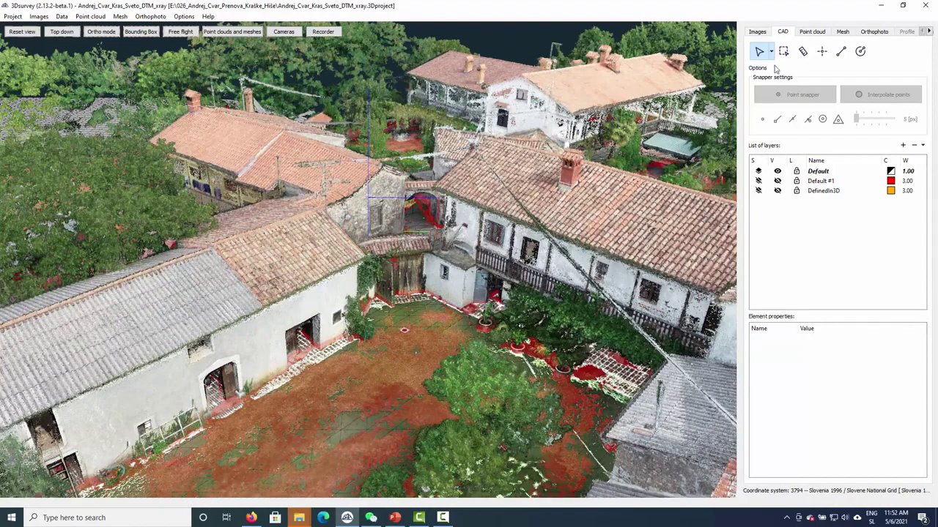
left_click(812, 31)
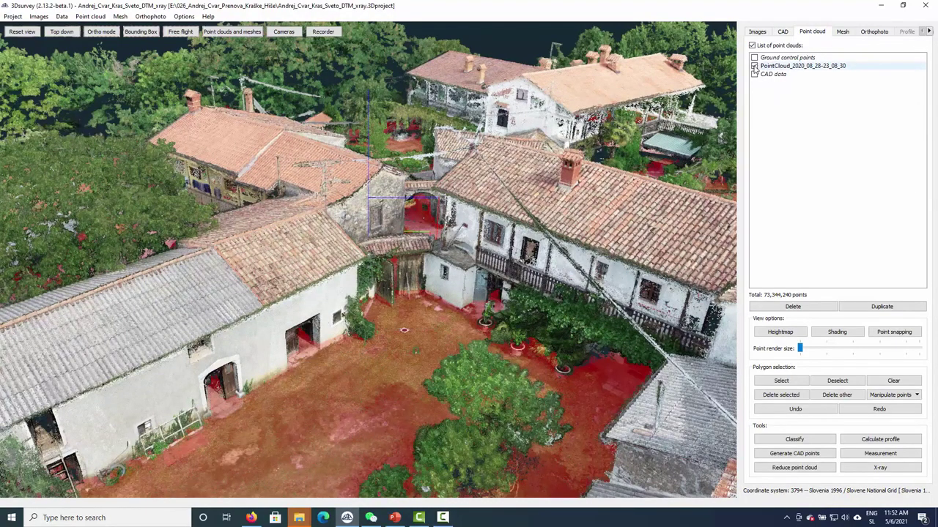
left_click(754, 66)
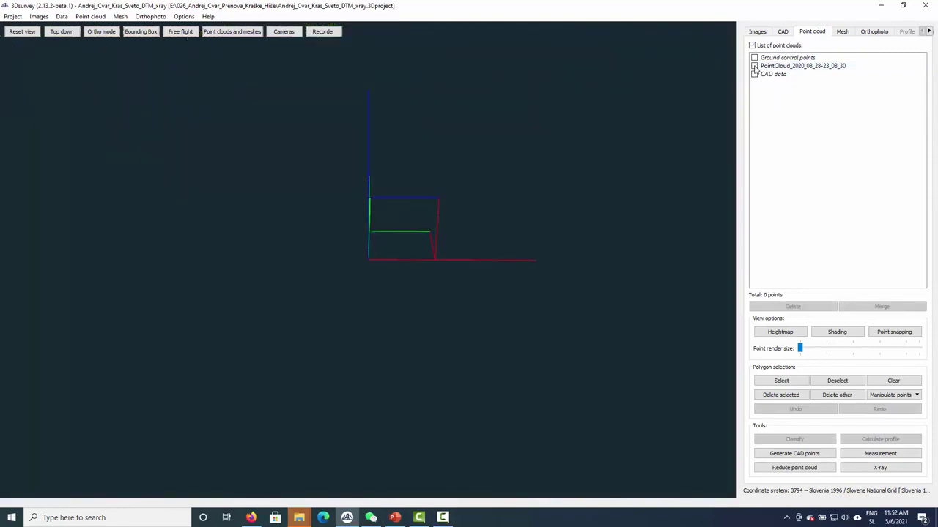
Rename the CAD layer "Default #1" to "Buildings"
left_click(785, 33)
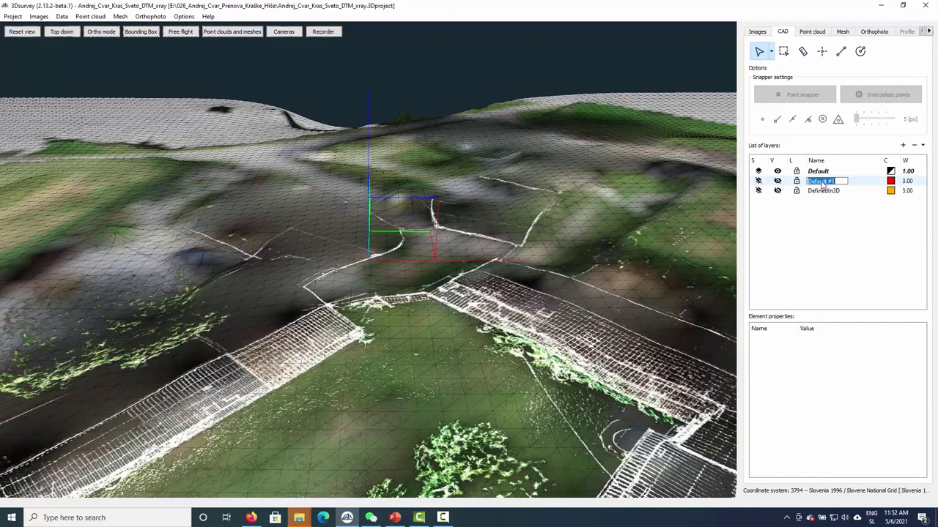
type("Buildings")
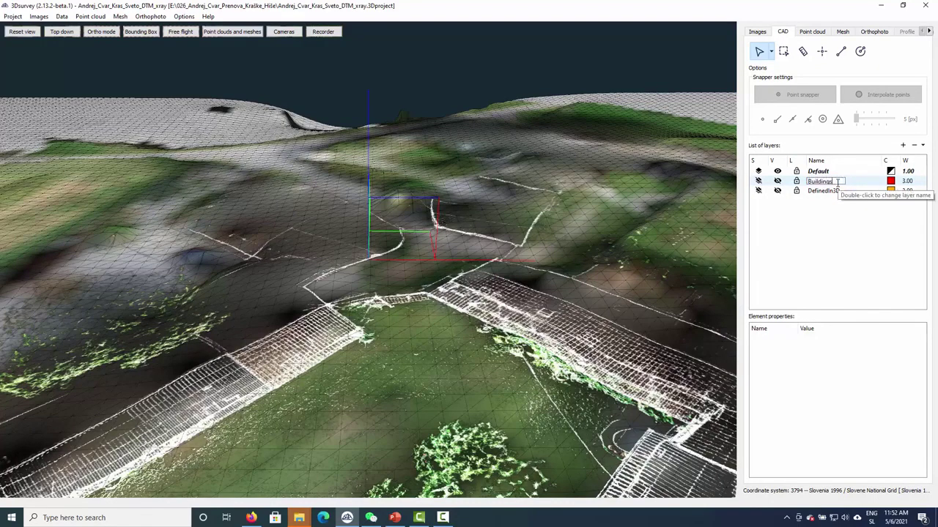
key("Return")
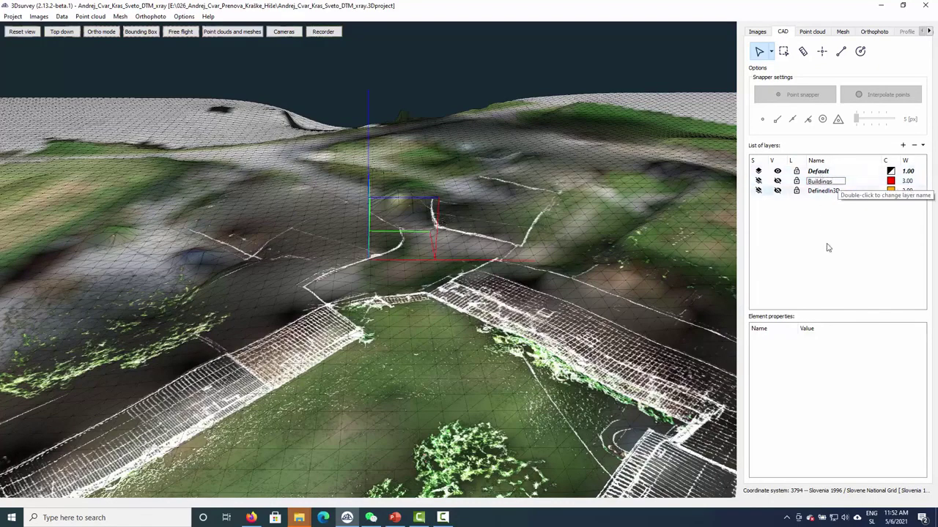
Make the Buildings layer current and visible, and show the scene from directly above
left_click(759, 182)
left_click(778, 182)
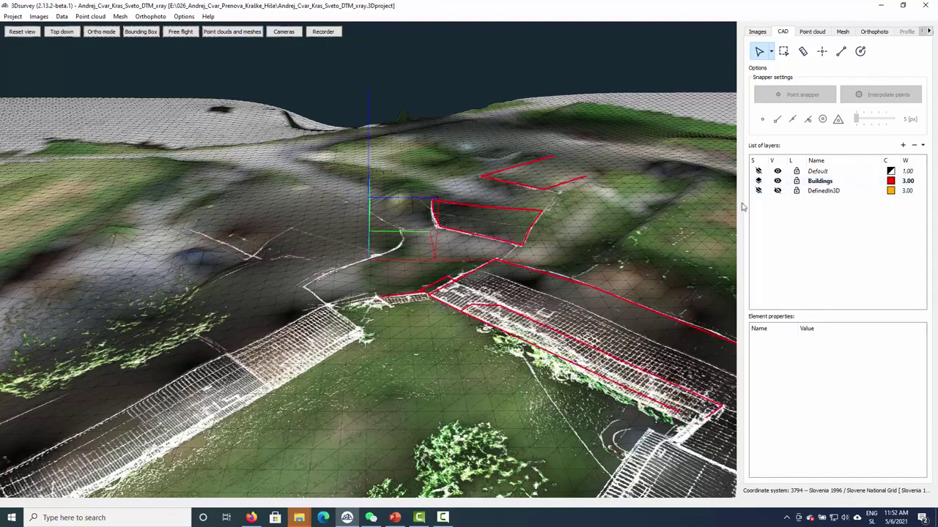
left_click(61, 31)
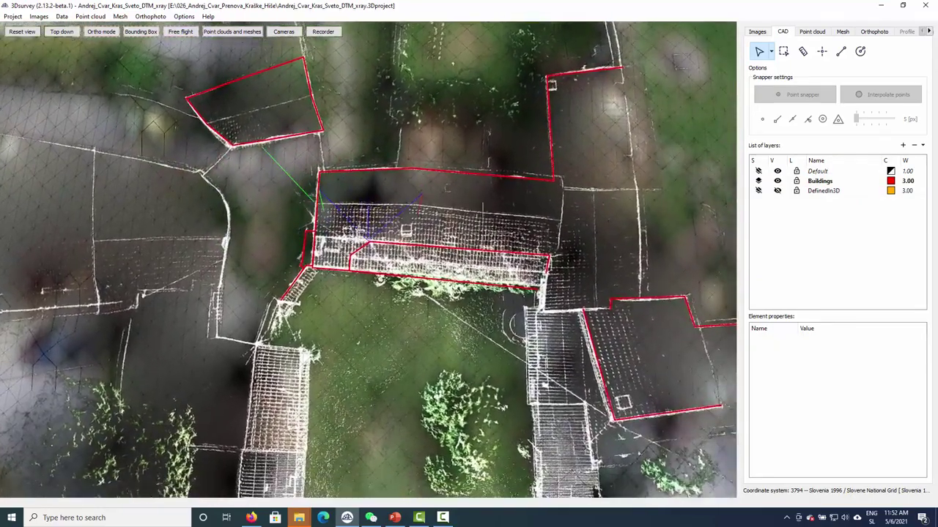
Start a polyline near the open end of the red building line, snapping only to points, line endpoints and the mesh
scroll(371, 231, "up", 3)
left_click_drag(371, 230, 329, 345)
scroll(329, 345, "up", 6)
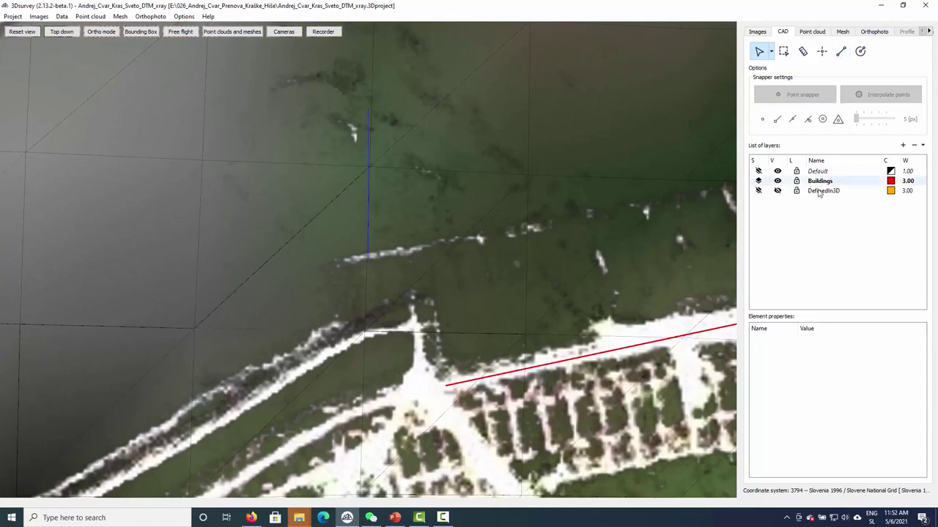
left_click(841, 52)
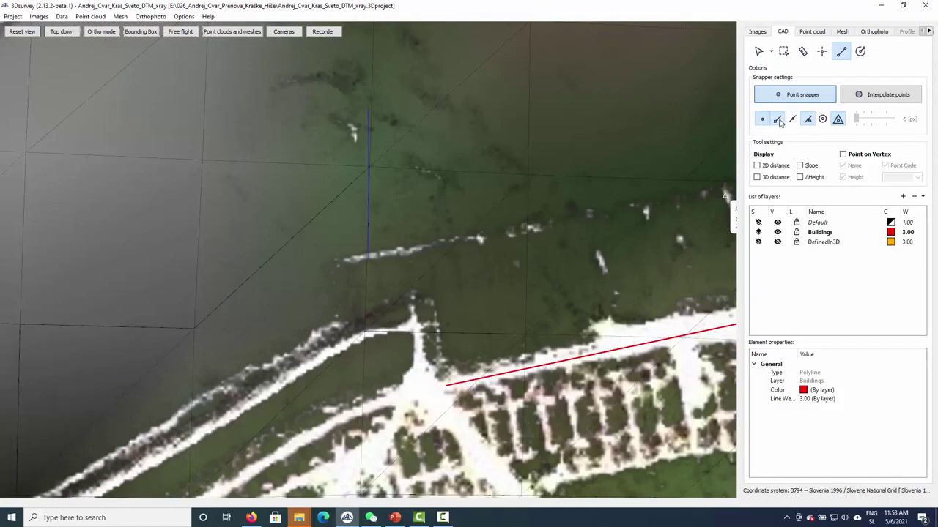
left_click(838, 119)
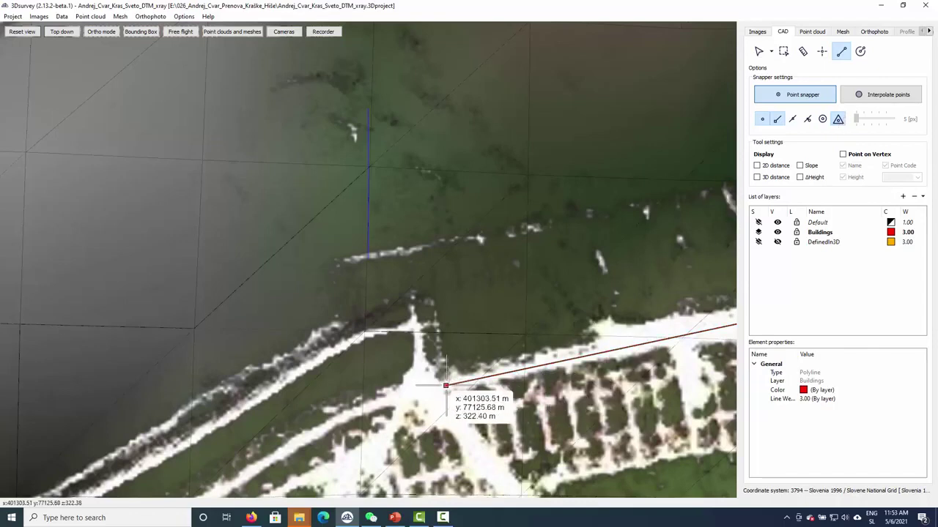
Draw the polyline from the existing red line's end around the small wall jog to the junction at the tiled building's corner
left_click(446, 386)
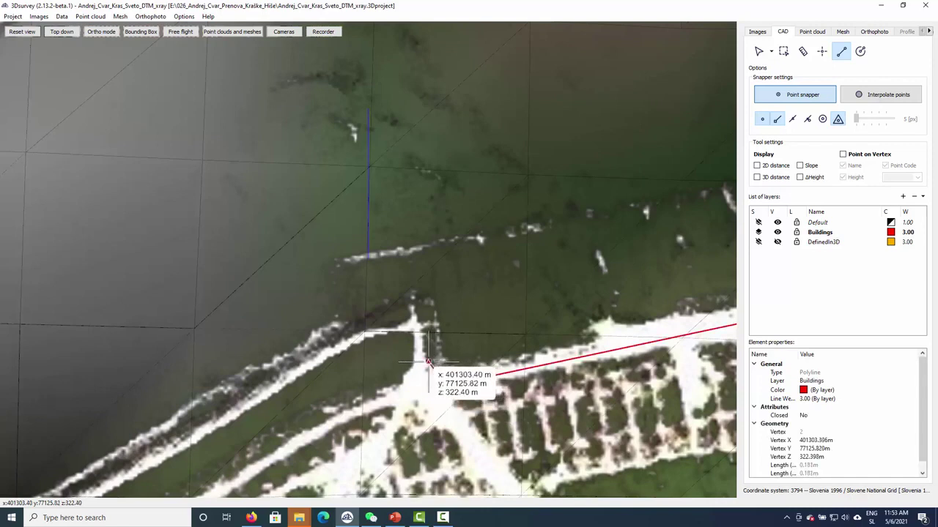
left_click(428, 364)
left_click(417, 322)
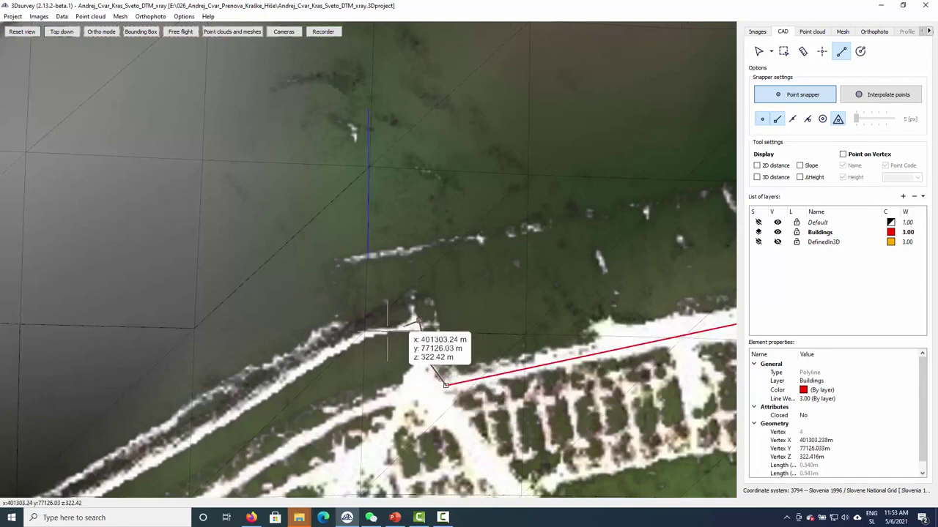
left_click(361, 332)
middle_click_drag(288, 372, 621, 173)
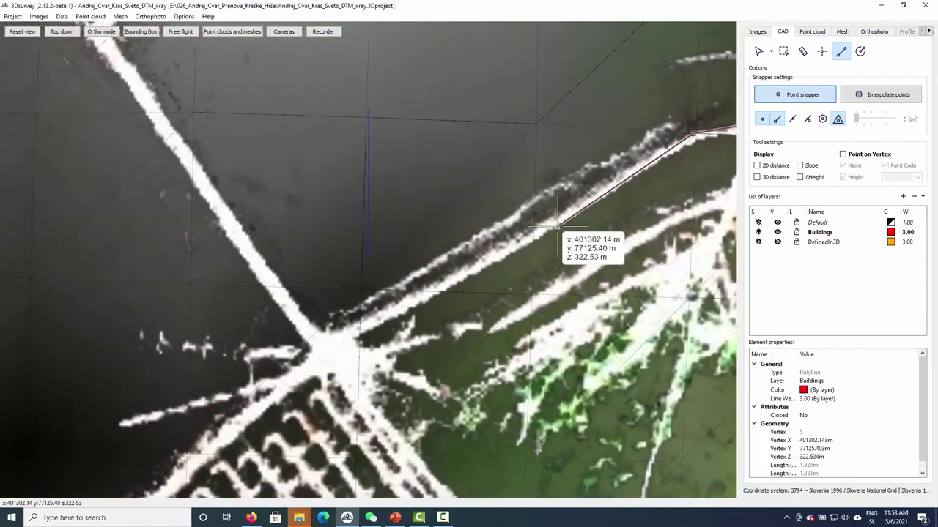
left_click(328, 334)
Continue the polyline along the short wall to its far corner, and turn it onto the long straight wall
middle_click_drag(178, 119, 373, 340)
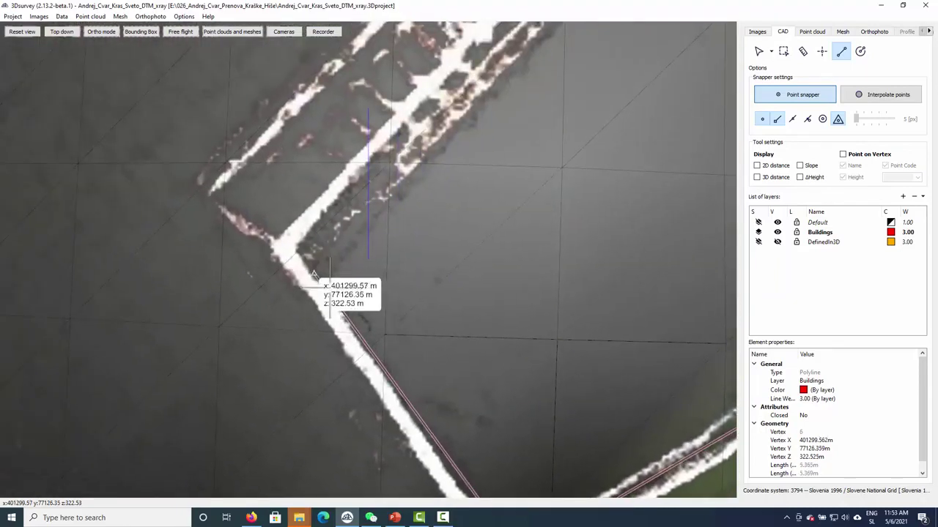
scroll(316, 274, "down", 3)
scroll(344, 270, "down", 3)
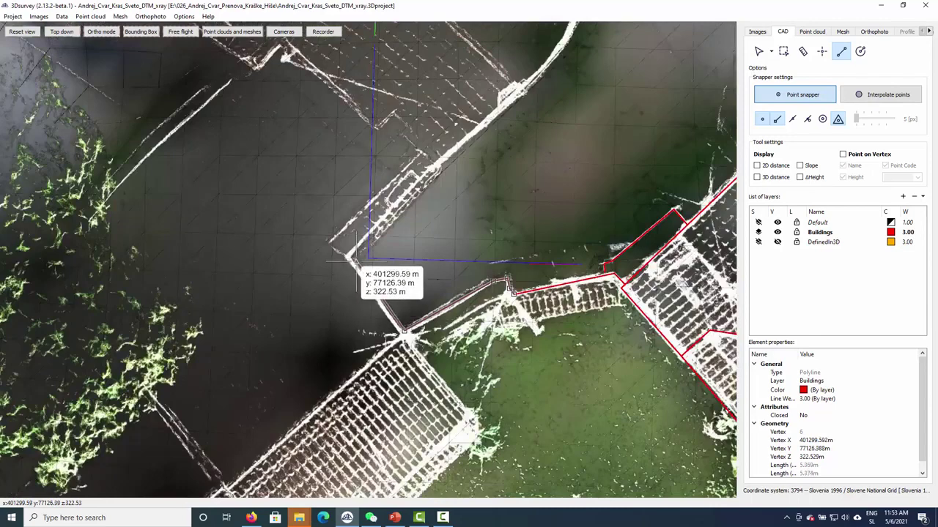
scroll(356, 262, "up", 5)
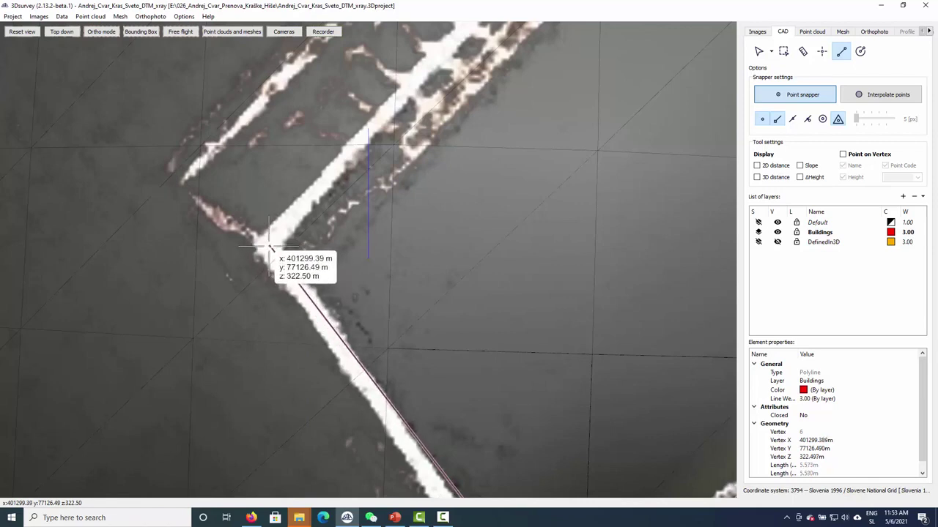
left_click(270, 248)
scroll(432, 132, "up", 2)
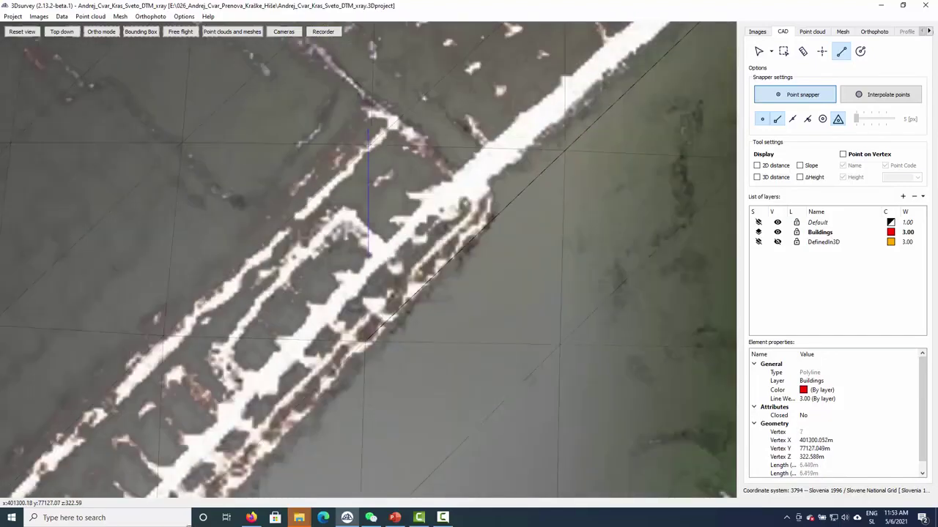
left_click(446, 191)
Extend the polyline along the long straight wall and trace the first part of the curved wall
middle_click_drag(588, 74, 300, 378)
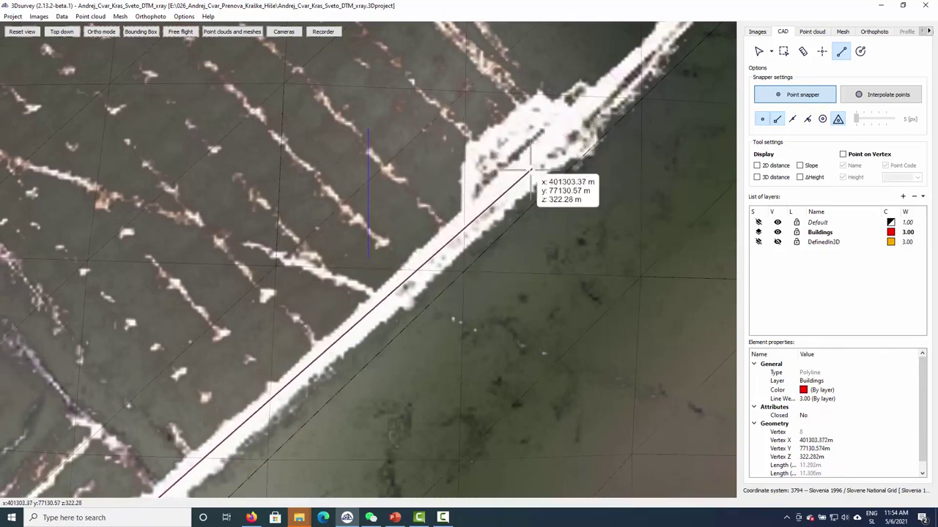
left_click(521, 186)
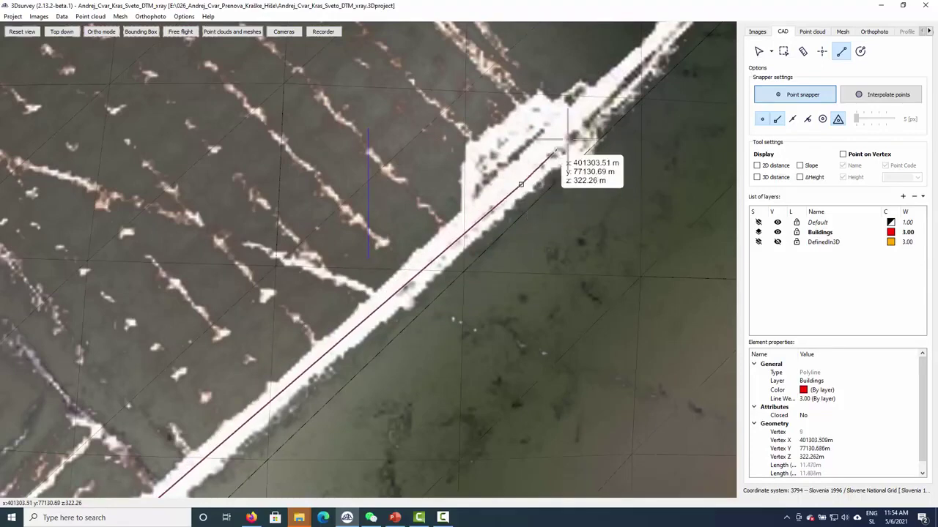
middle_click_drag(546, 197, 366, 418)
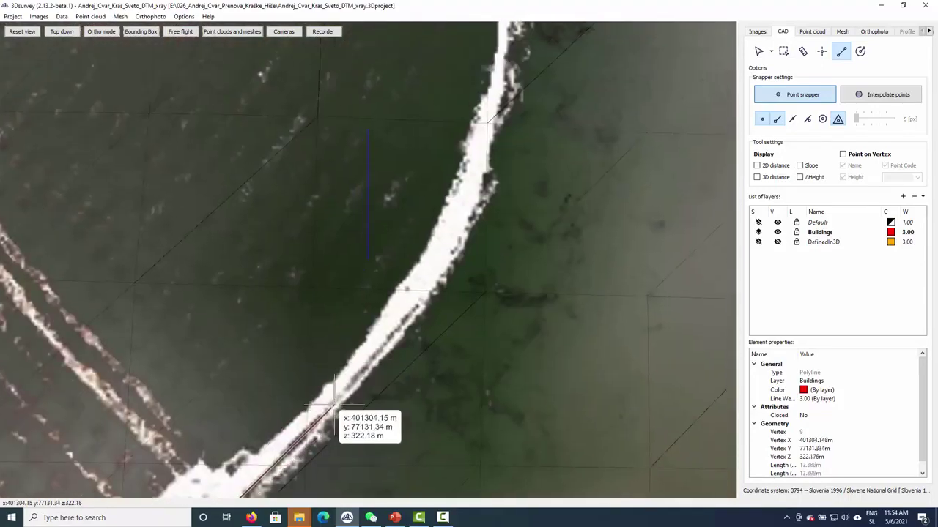
left_click(332, 395)
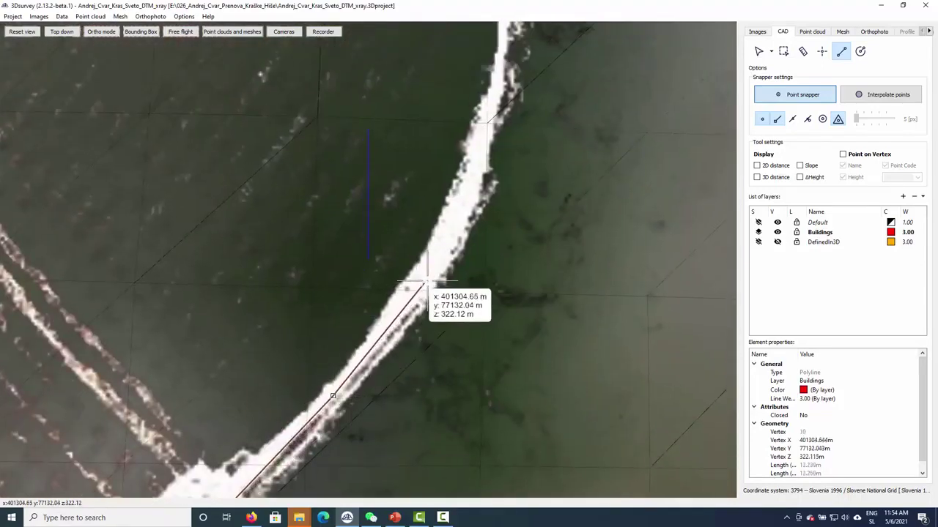
left_click(429, 277)
left_click(476, 174)
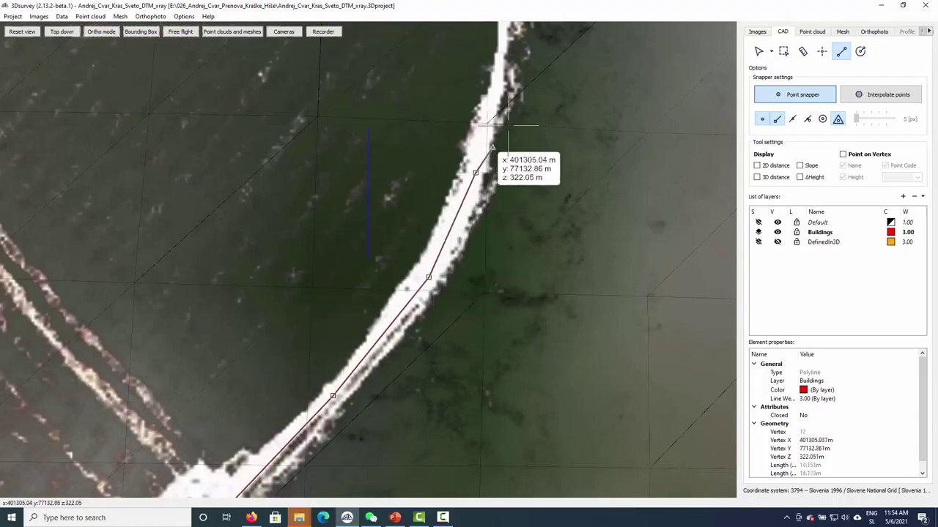
Trace the rest of the curved wall and finish the polyline on the corner of the neighbouring building outline
middle_click_drag(477, 175, 452, 388)
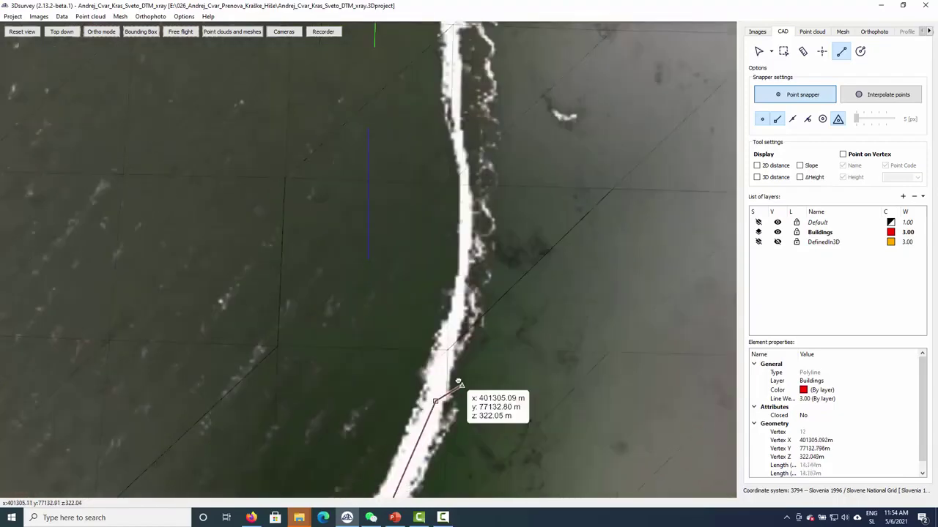
left_click(447, 326)
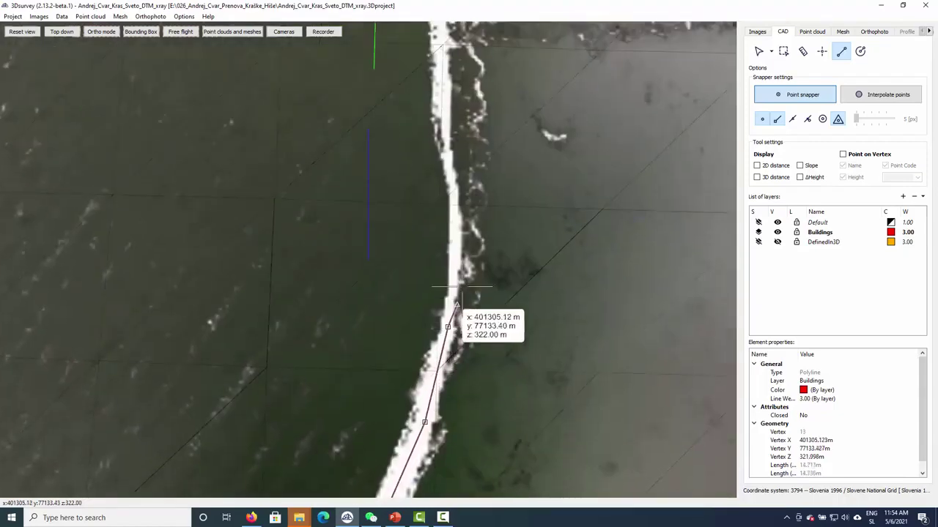
left_click(453, 200)
middle_click_drag(452, 199, 425, 241)
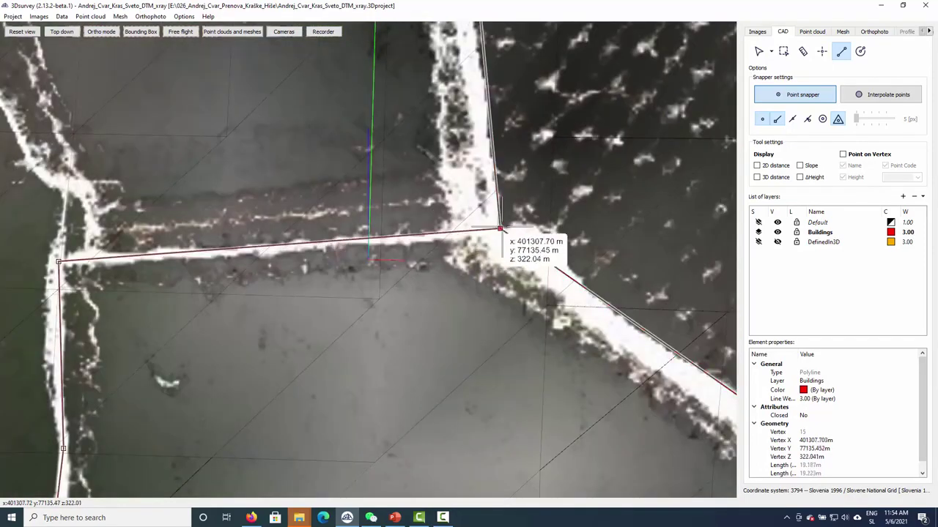
double_click(499, 229)
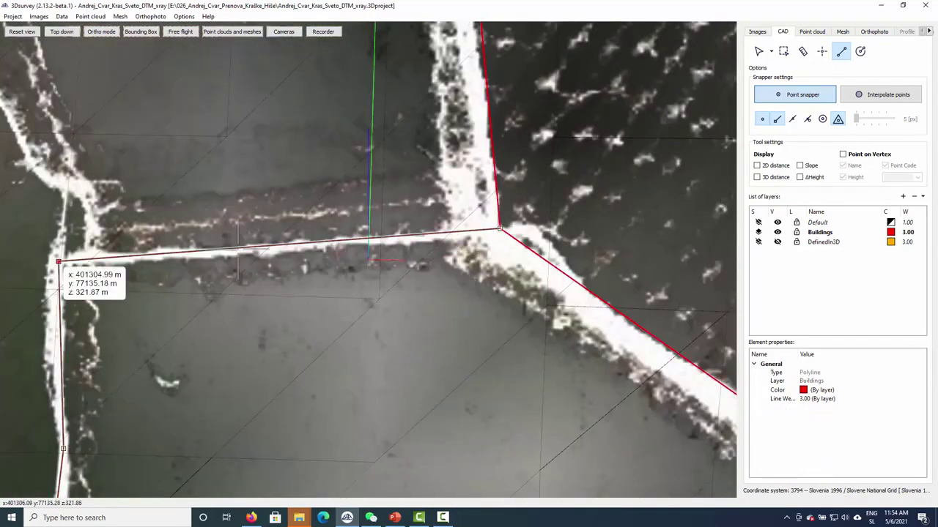
left_click_drag(250, 250, 371, 353)
scroll(371, 353, "down", 10)
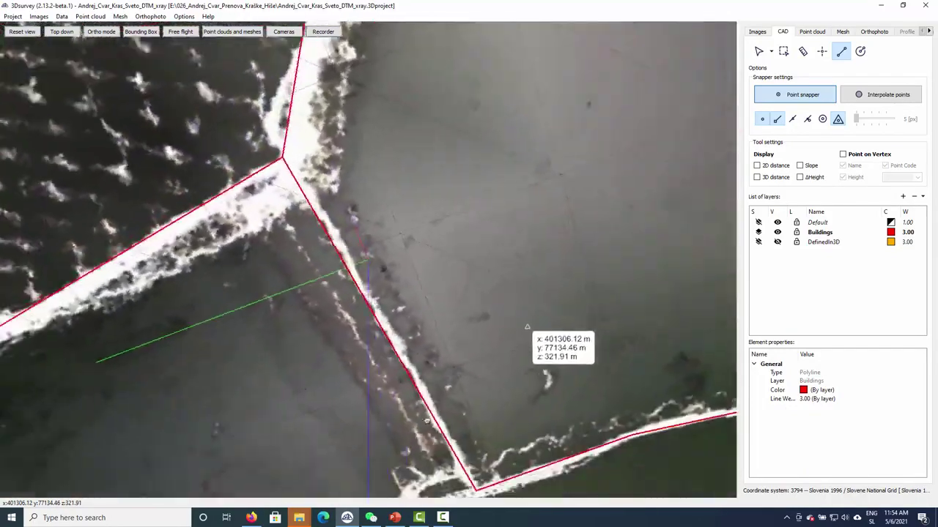
scroll(403, 313, "up", 1)
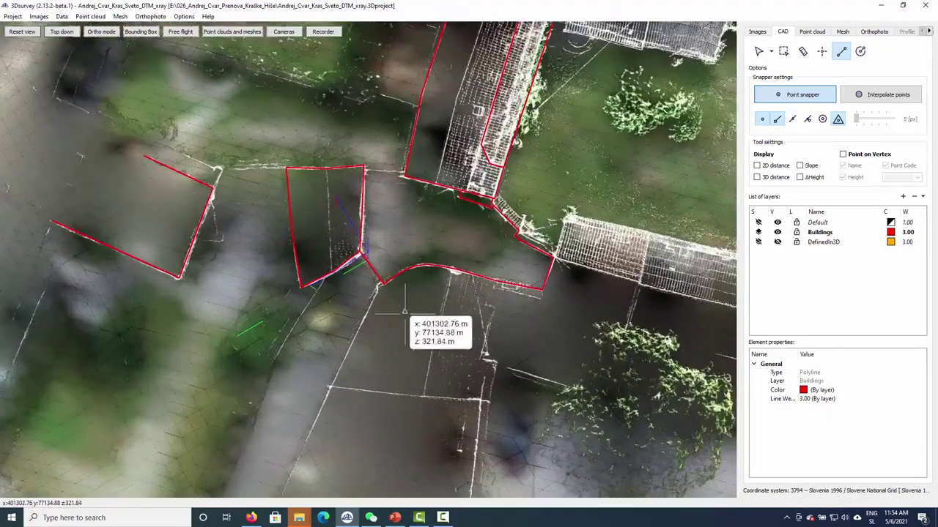
right_click_drag(370, 238, 315, 387)
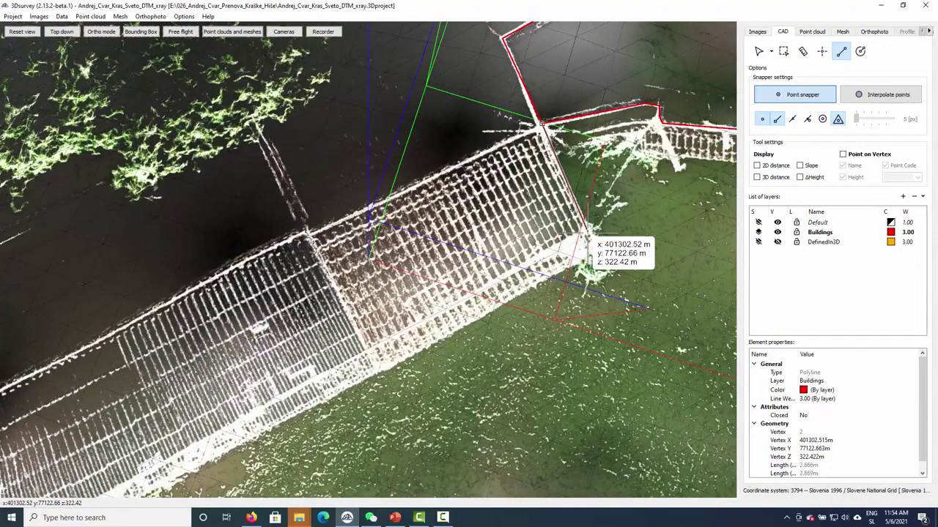
scroll(584, 241, "up", 3)
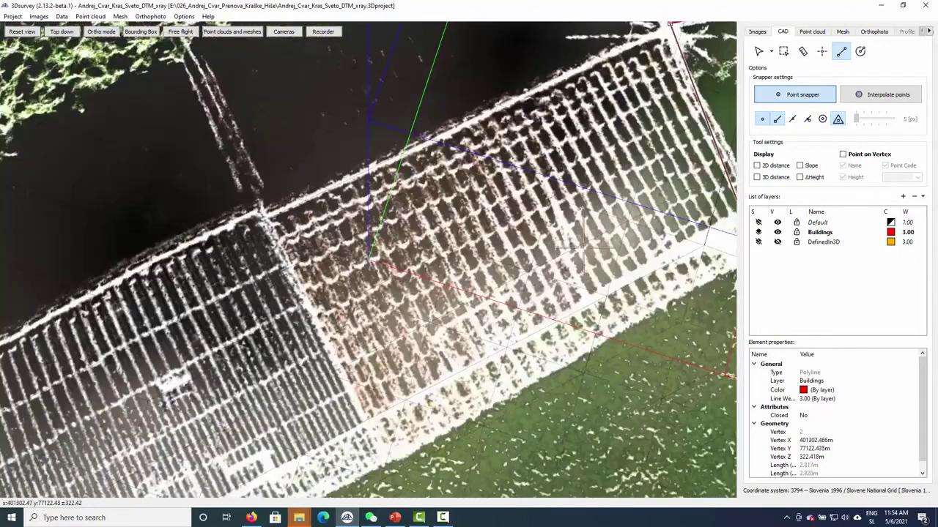
right_click_drag(595, 307, 386, 315)
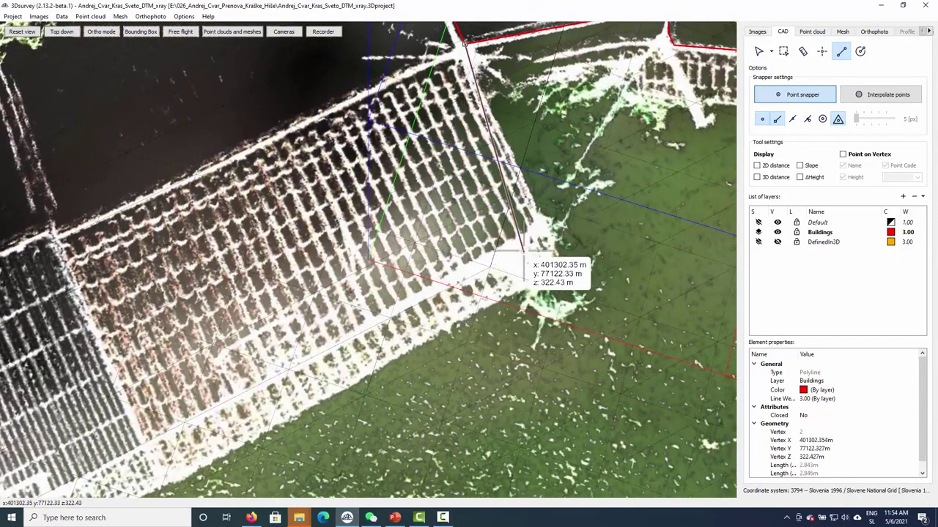
key("Escape")
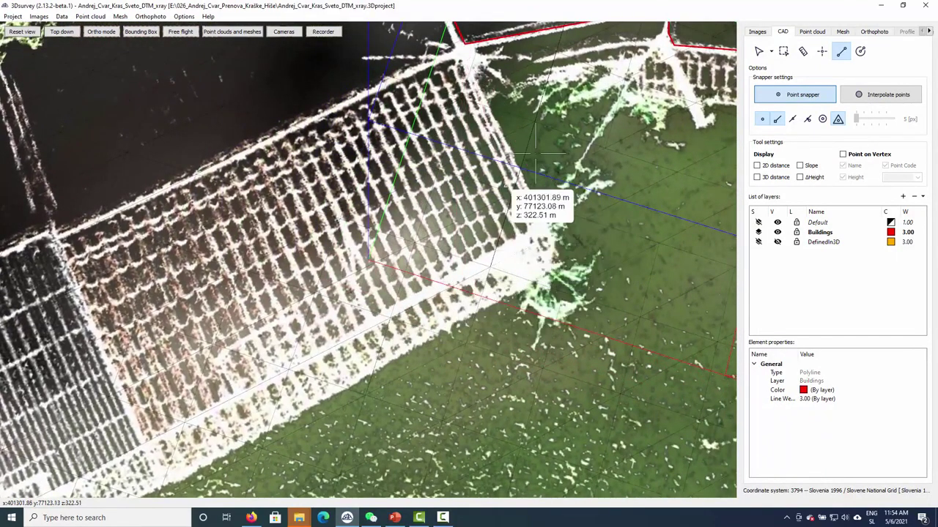
Remove the regular grid mesh's texture and drape the black-background X-ray orthophoto over the mesh instead
left_click(844, 32)
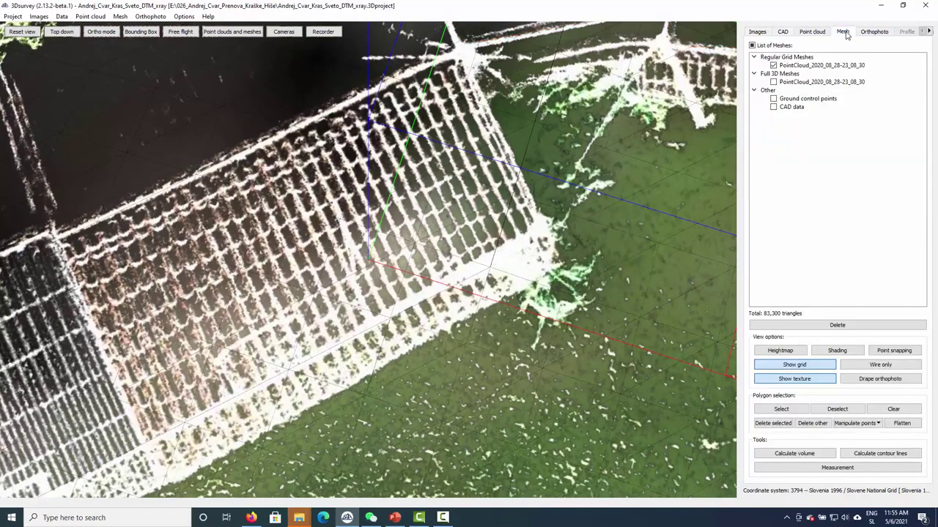
right_click(797, 67)
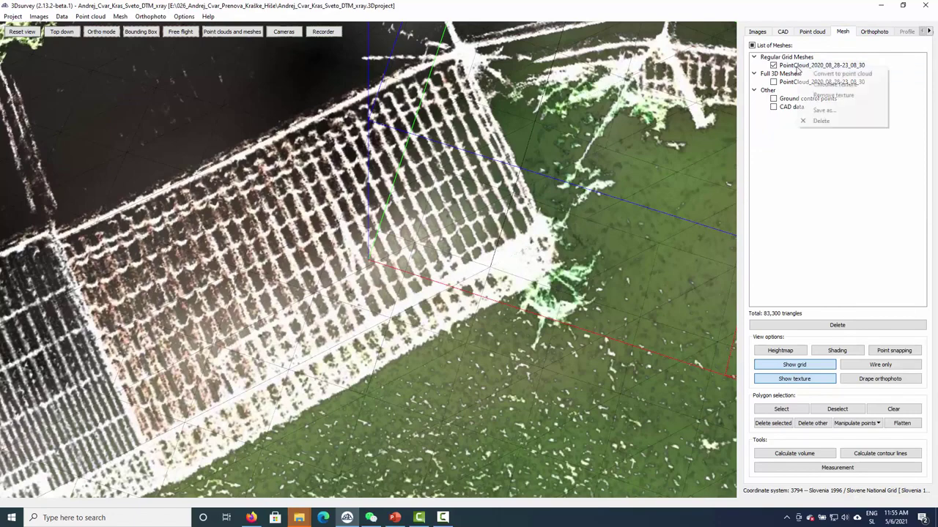
left_click(832, 96)
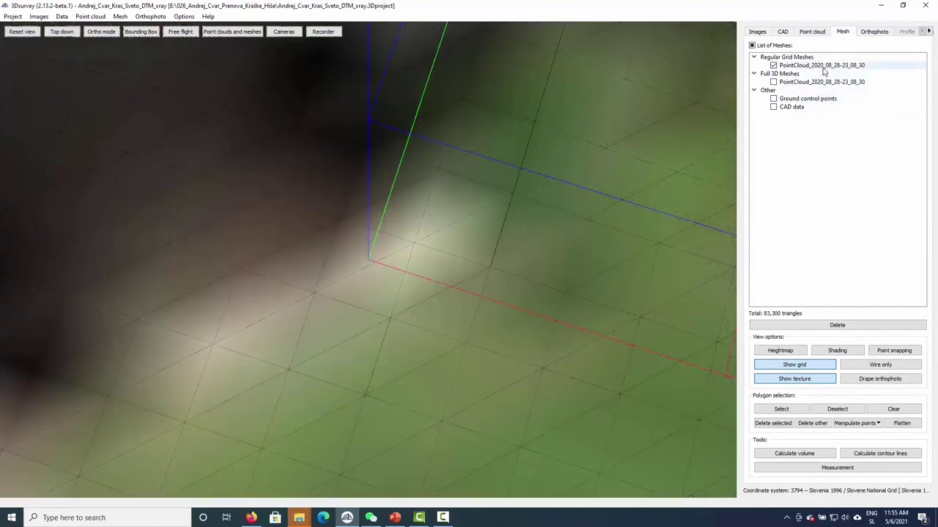
left_click(874, 379)
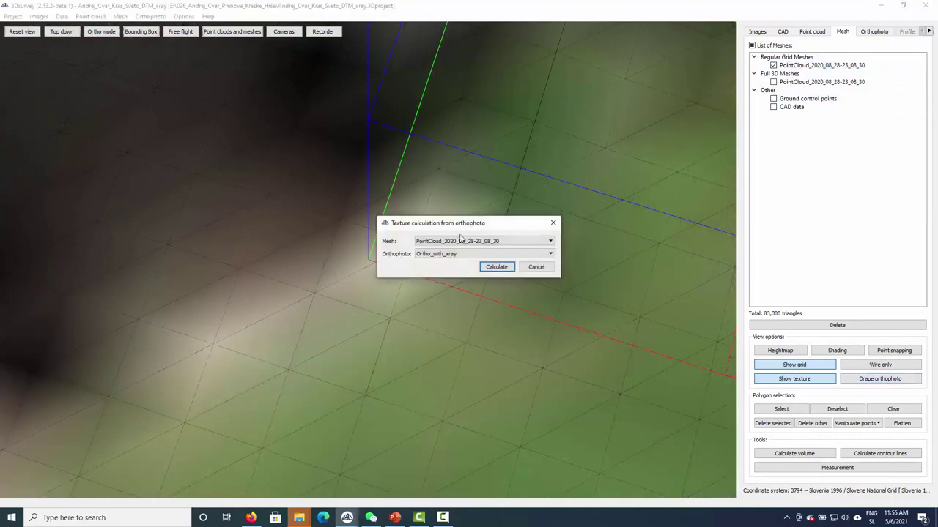
left_click(477, 253)
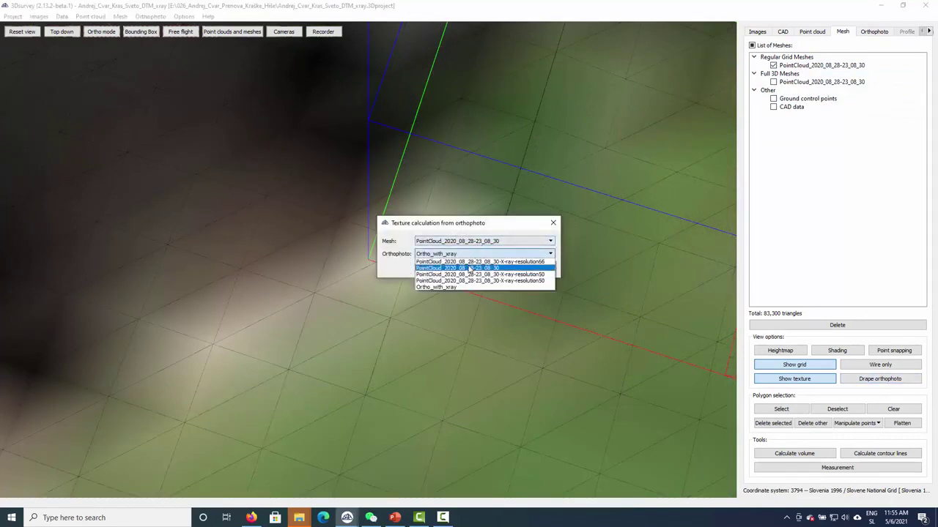
left_click(480, 269)
left_click(500, 268)
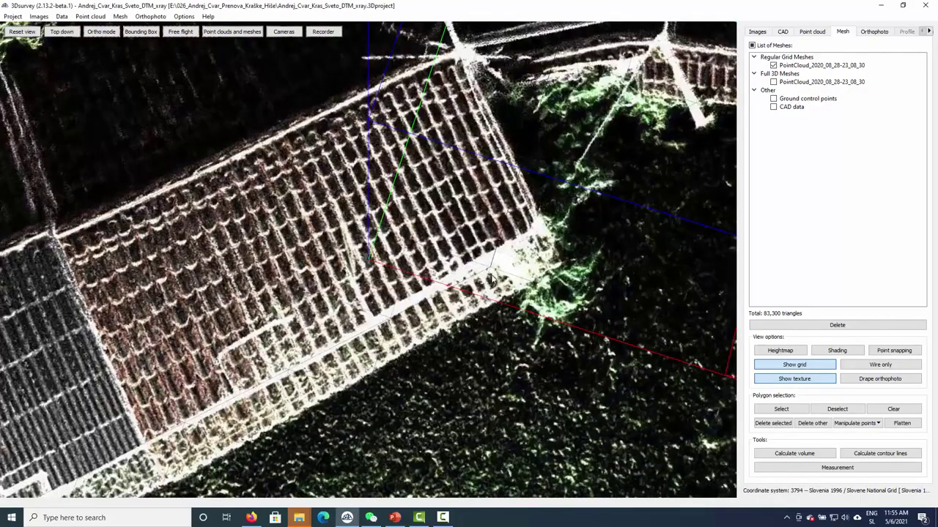
Check the point cloud view, and return to the CAD view of the tiled building on the black X-ray texture
left_click(812, 32)
left_click_drag(403, 308, 272, 359)
scroll(389, 283, "up", 5)
scroll(400, 297, "up", 4)
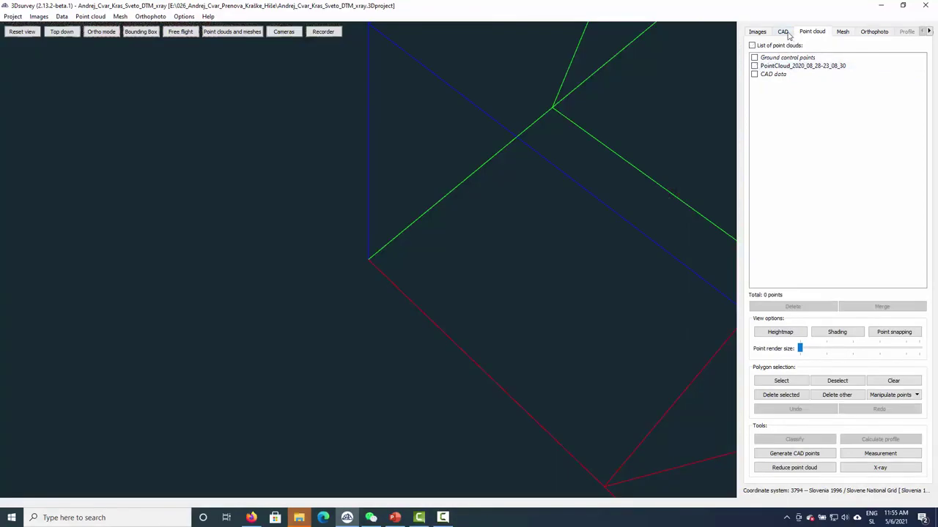
left_click(782, 32)
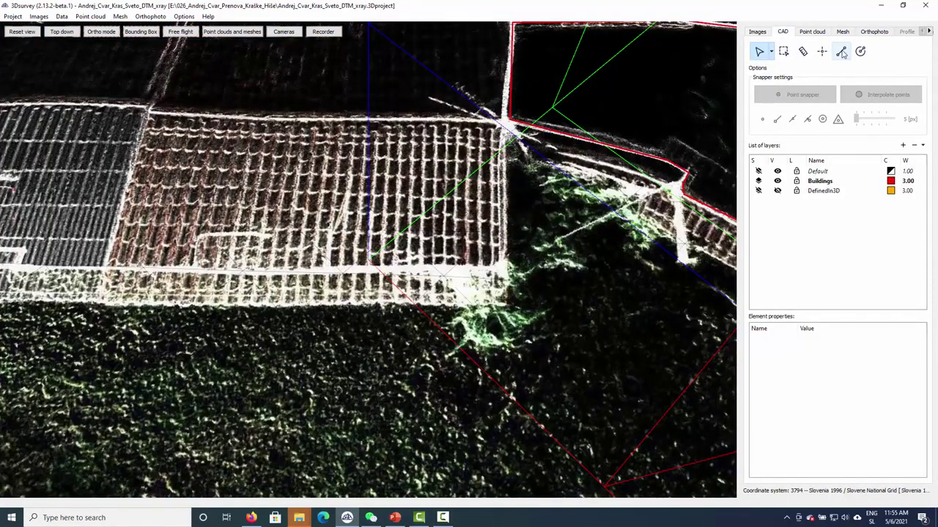
Start a polyline at the neighbouring outline's corner and trace the tiled building's end wall and the first part of its long front wall
left_click(841, 51)
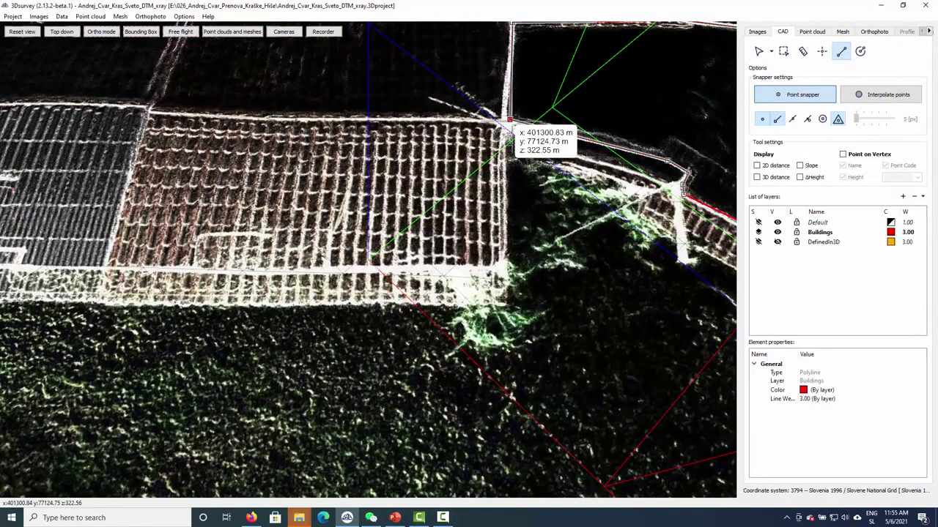
left_click(510, 121)
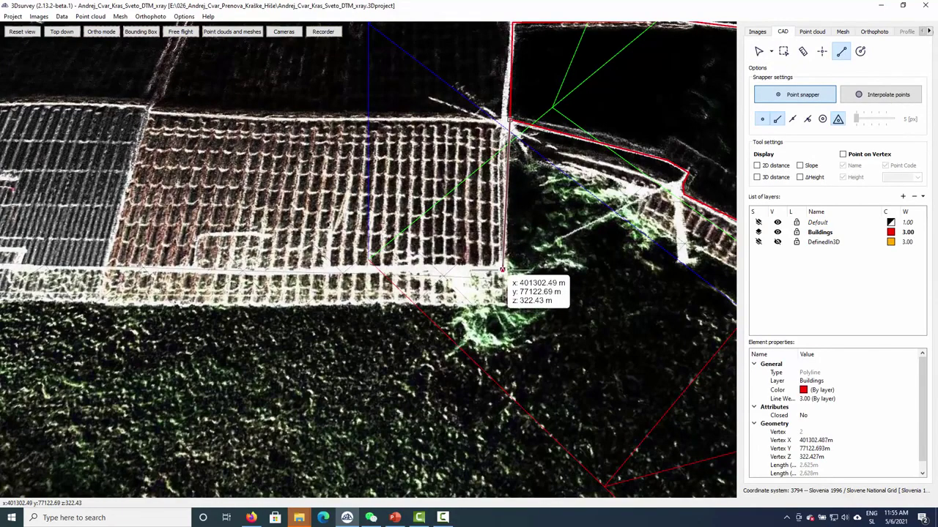
left_click(502, 270)
middle_click_drag(100, 283, 611, 302)
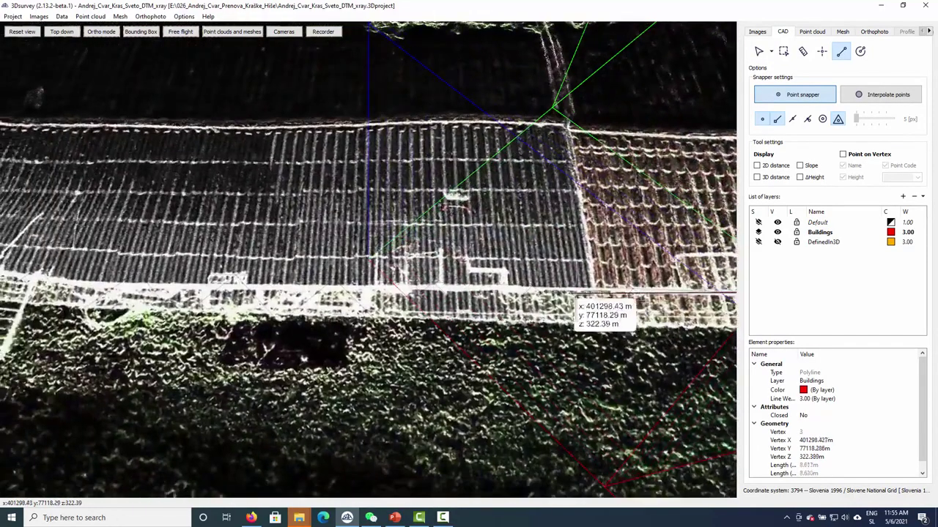
scroll(602, 296, "up", 5)
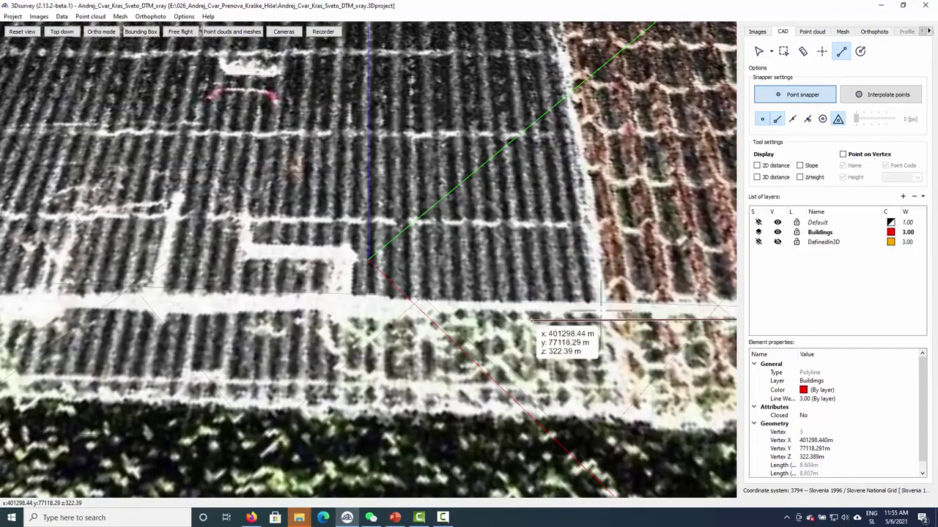
left_click(602, 309)
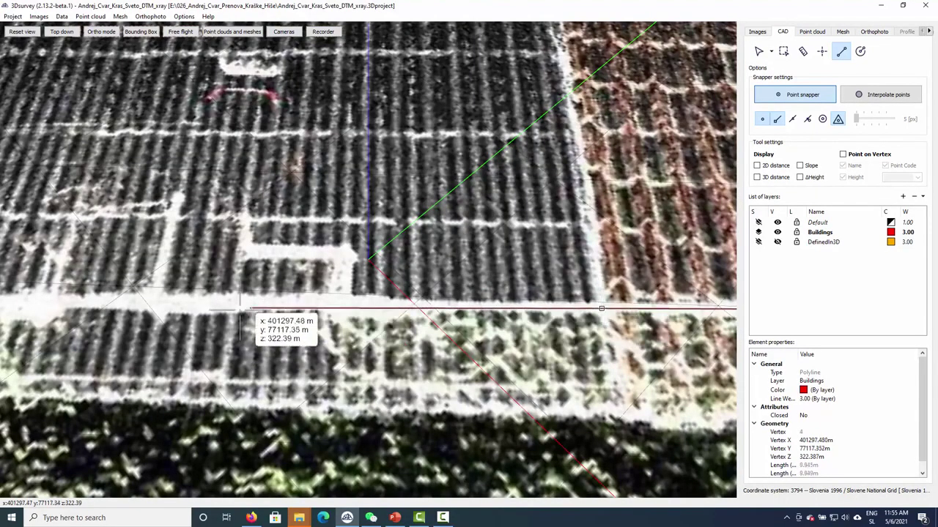
Extend the polyline along the tiled building's long front wall as far as the ladder-like structure
scroll(242, 315, "up", 3)
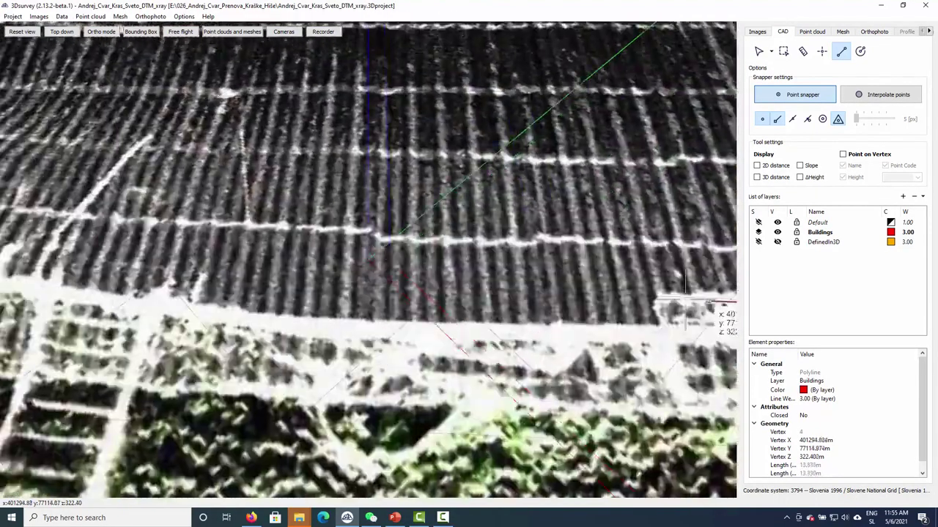
middle_click_drag(685, 302, 695, 302)
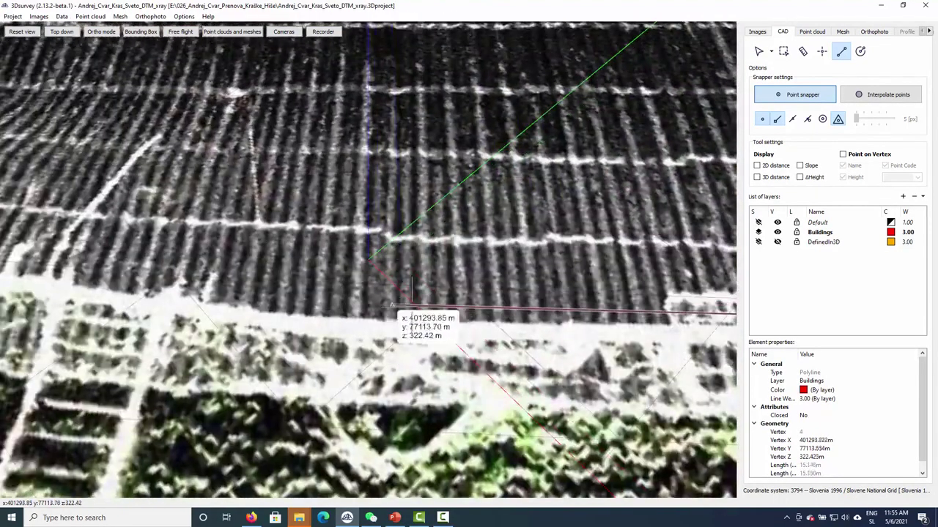
middle_click_drag(363, 304, 70, 262)
middle_click_drag(447, 293, 376, 293)
scroll(376, 293, "down", 5)
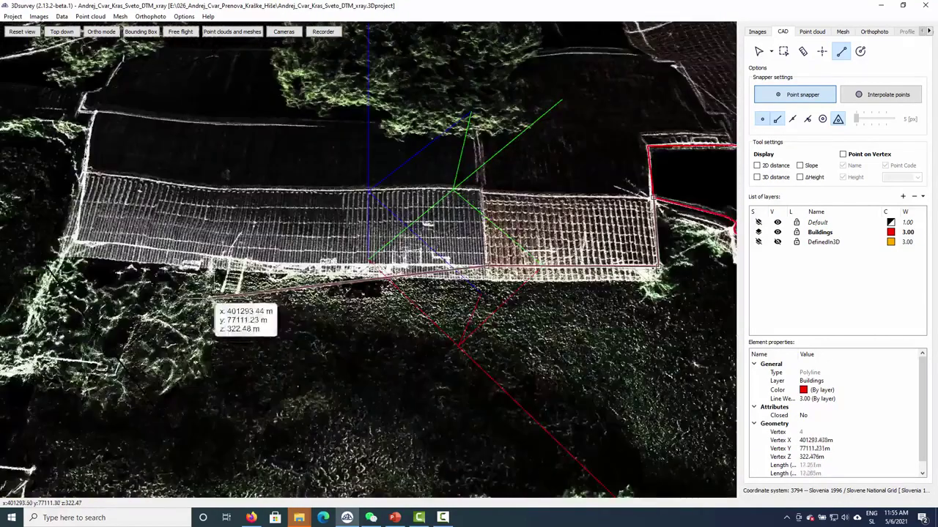
scroll(283, 306, "up", 5)
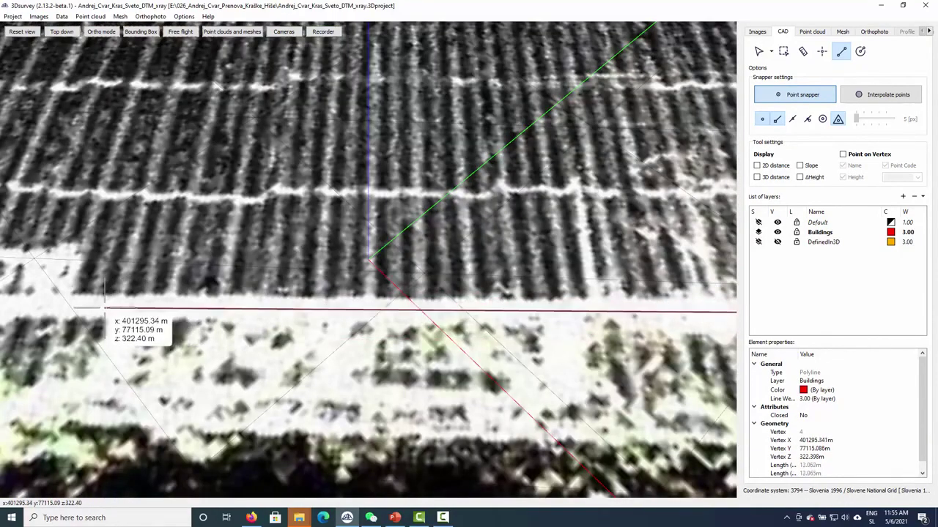
middle_click_drag(88, 315, 487, 395)
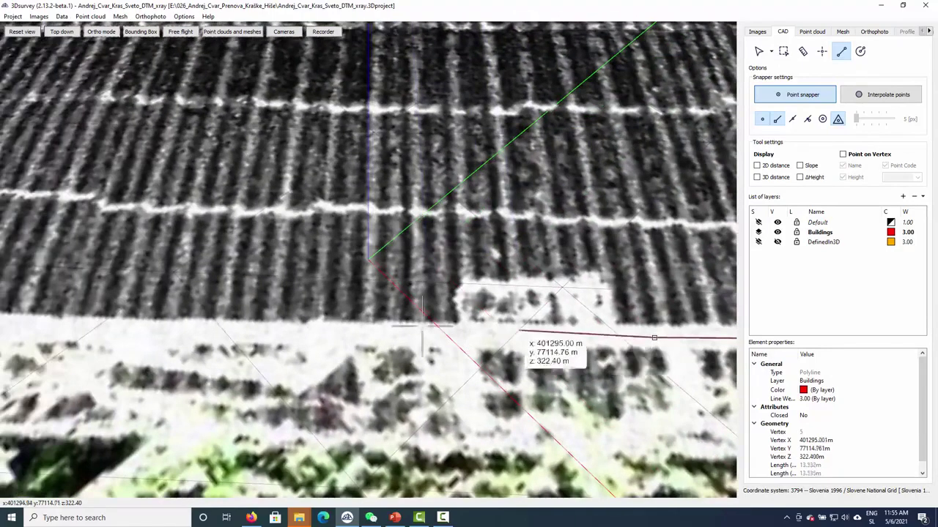
left_click(161, 327)
middle_click_drag(114, 325, 664, 358)
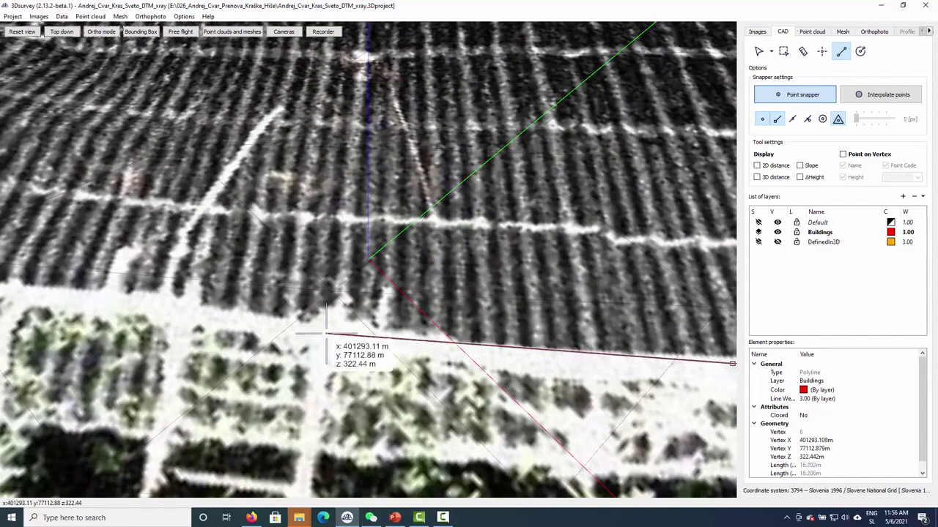
scroll(326, 333, "down", 5)
scroll(350, 257, "up", 3)
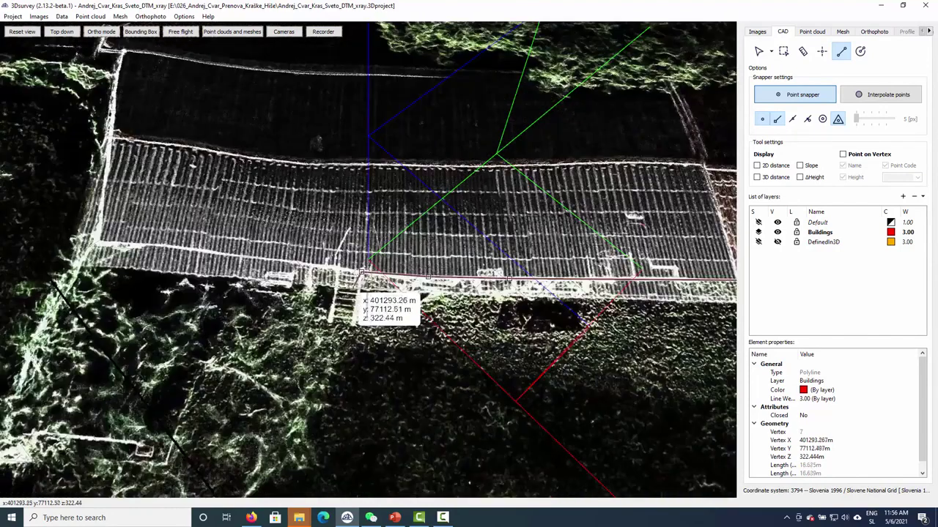
left_click(361, 272)
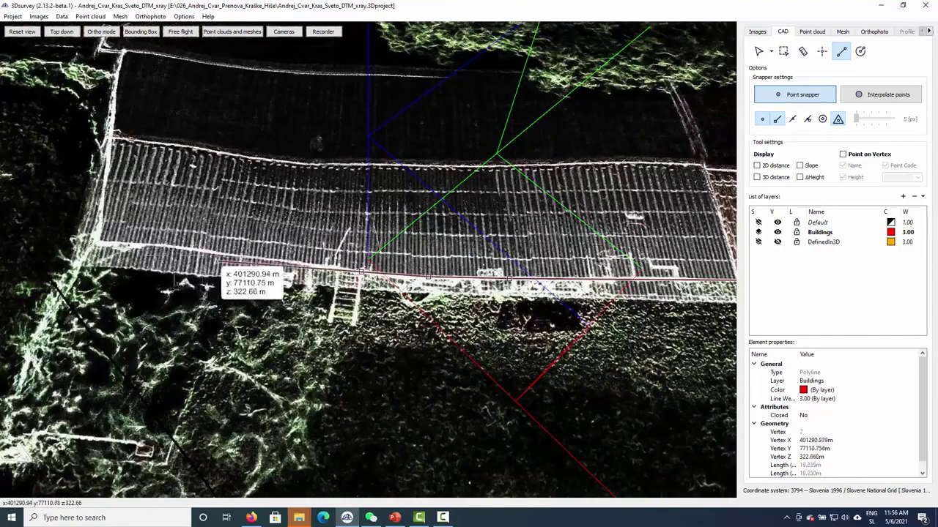
Trace the rest of the front wall to the building's far corner and follow the side wall up to the next wall junction
scroll(96, 251, "up", 5)
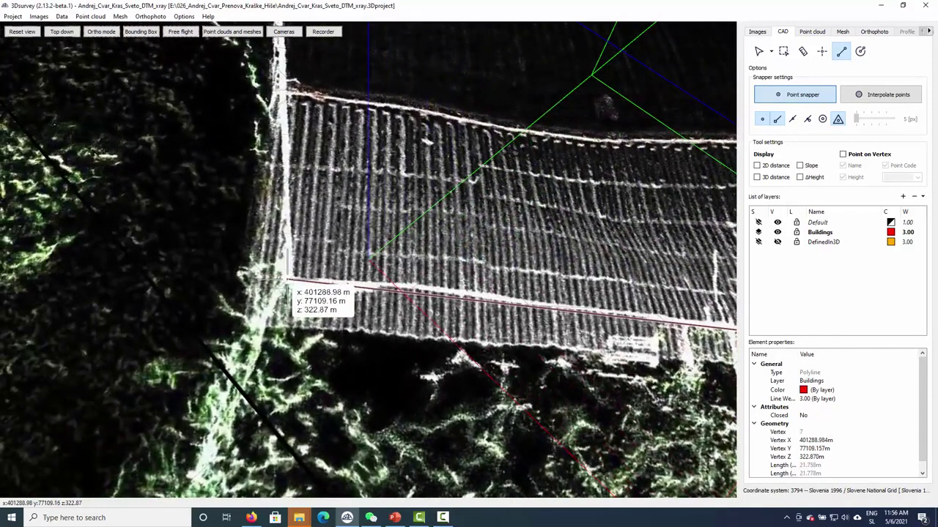
left_click(280, 93)
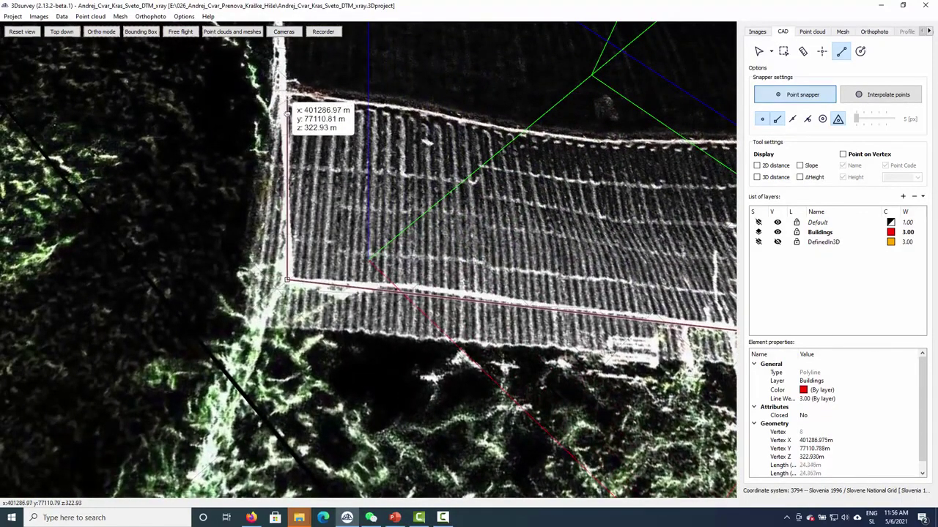
middle_click_drag(281, 94, 293, 303)
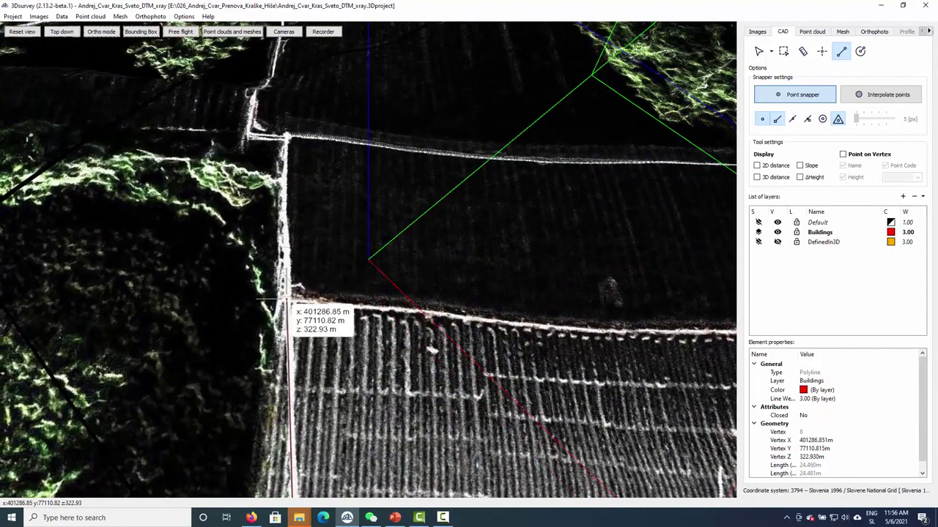
left_click(285, 298)
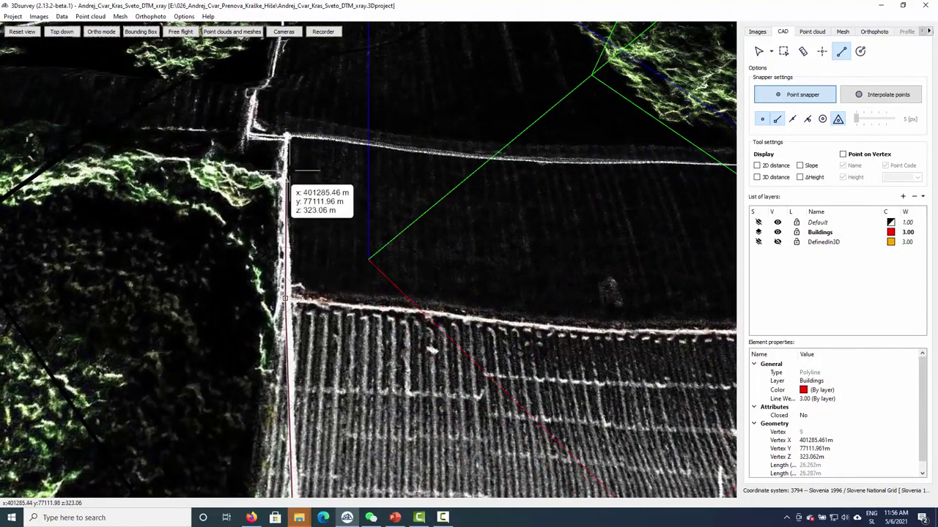
left_click(287, 137)
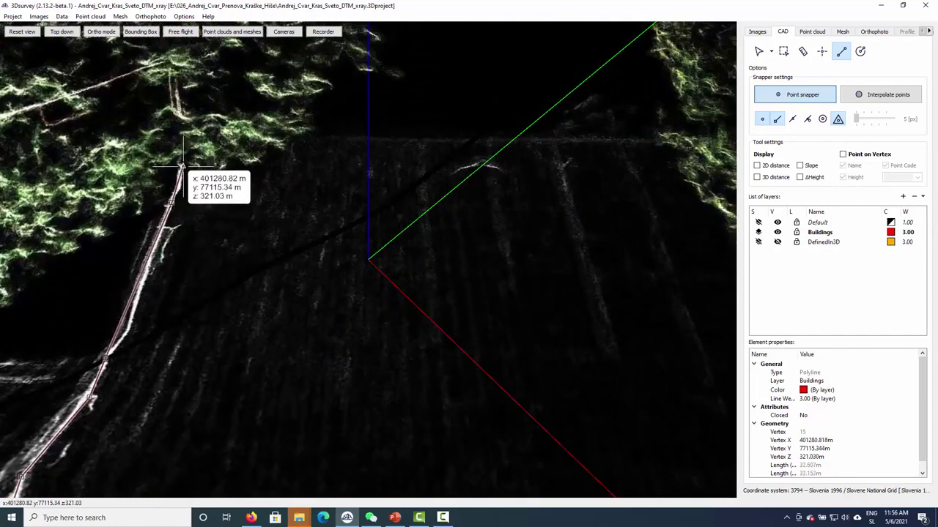
Trace the last stretch of the narrow boundary wall up to the trees and finish the polyline there
left_click(178, 186)
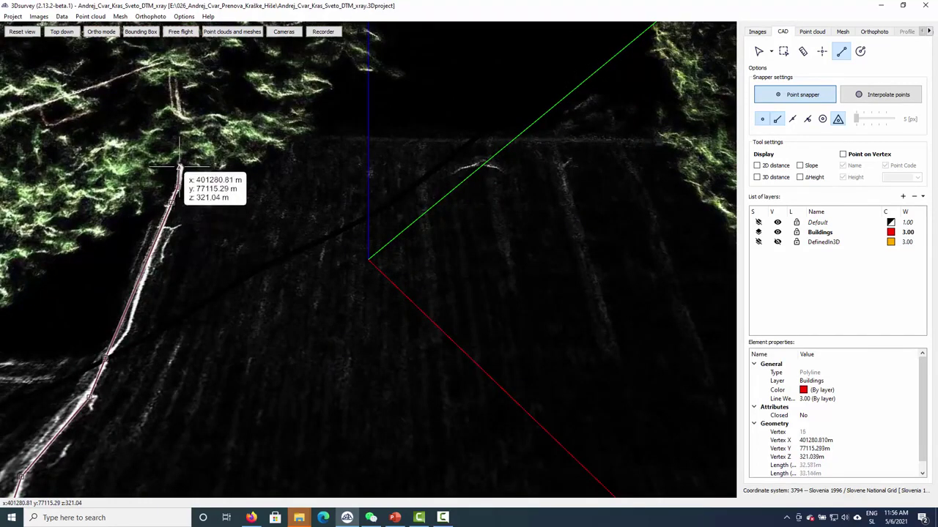
left_click(180, 165)
right_click(181, 167)
Start another polyline at the traced corner where the tiled building's side wall meets its rear edge
scroll(209, 233, "up", 2)
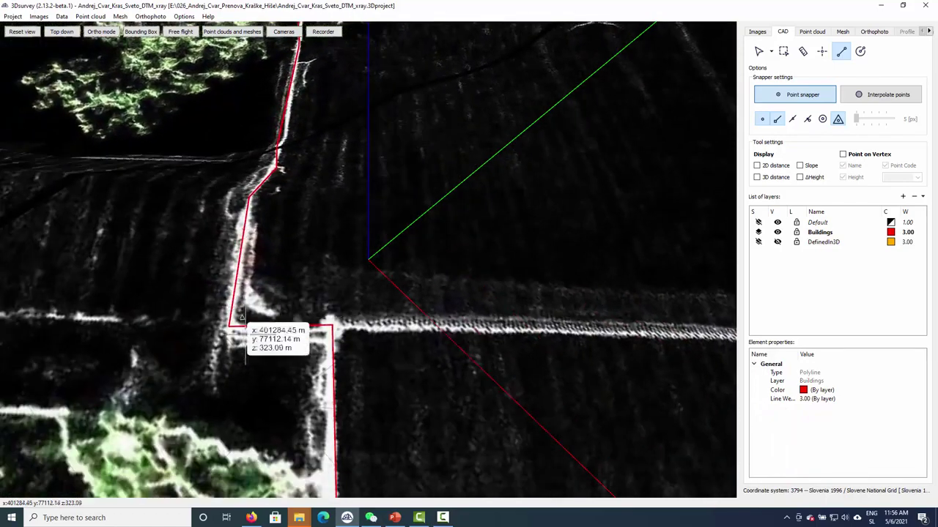
scroll(334, 326, "up", 2)
scroll(335, 327, "down", 3)
scroll(345, 381, "down", 2)
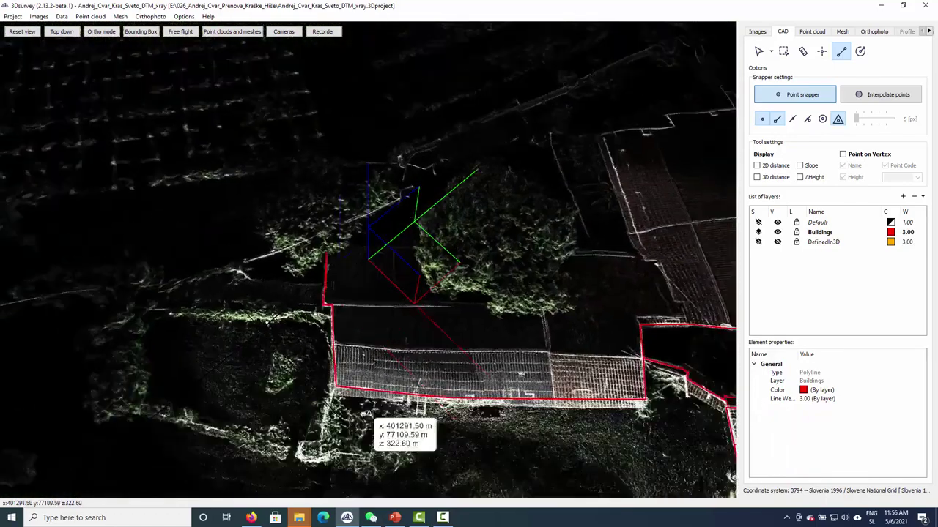
scroll(306, 380, "up", 2)
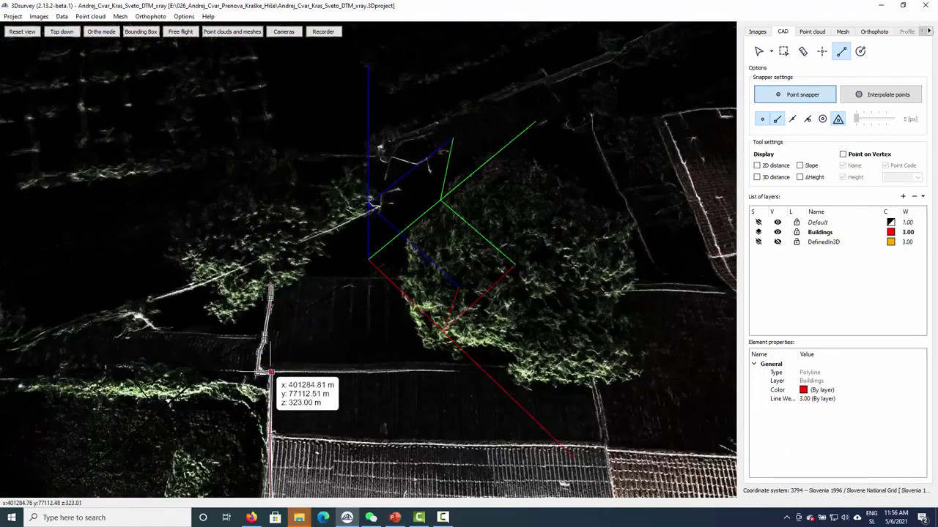
left_click(270, 372)
scroll(439, 375, "up", 2)
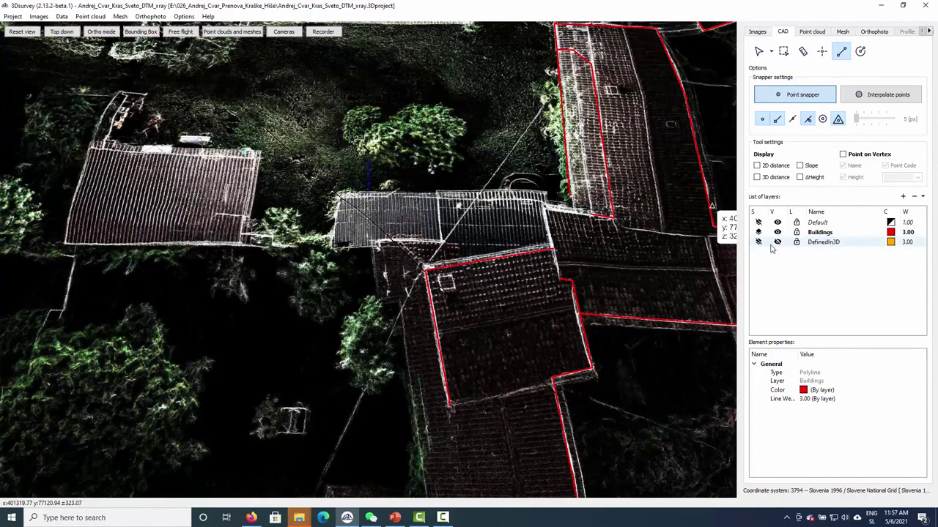
Make the DefinedIn3D layer visible and compare its outlines with the polylines on the Buildings layer
left_click(777, 242)
scroll(608, 351, "down", 2)
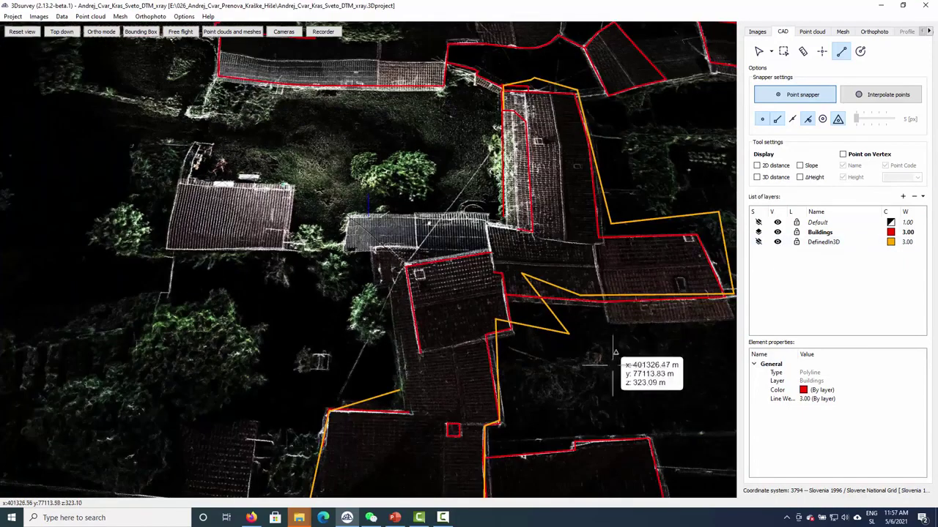
middle_click_drag(604, 366, 556, 408)
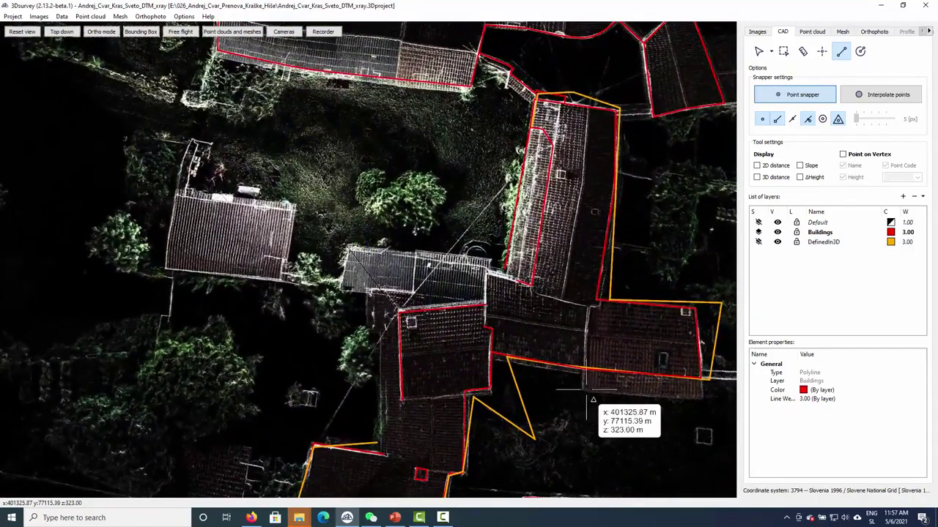
middle_click_drag(586, 282, 463, 172)
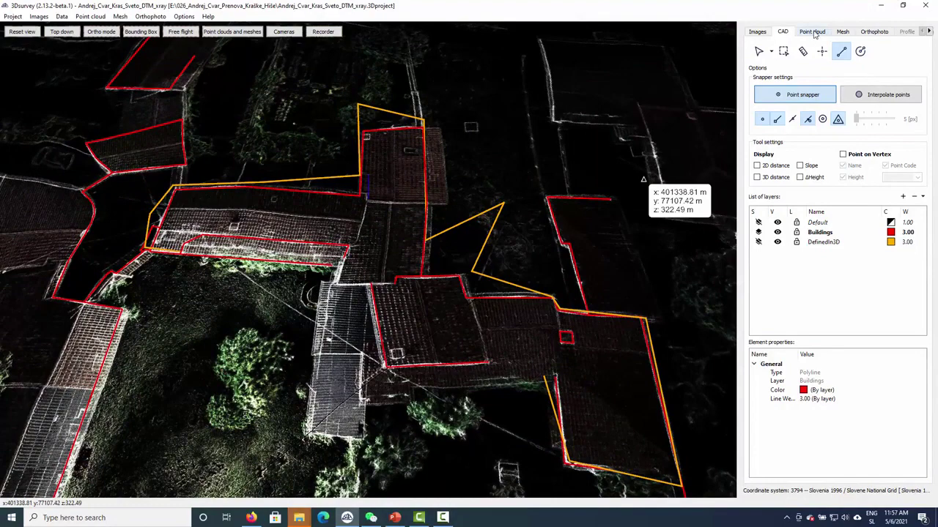
Display the point cloud PointCloud_2020_08_28-23_08_30 and return to the CAD view
left_click(812, 31)
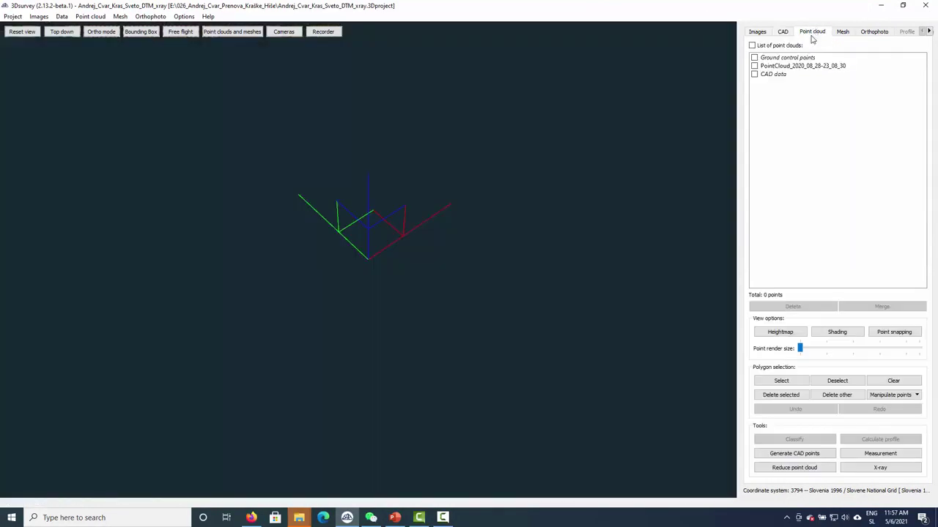
left_click(756, 66)
left_click(784, 32)
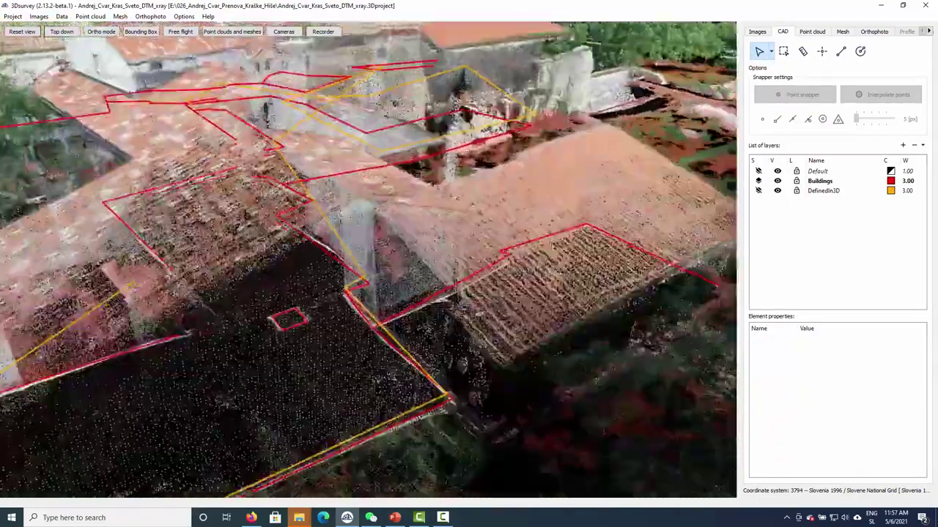
Examine from several angles how the Buildings and DefinedIn3D outlines fit the roofs and walls of the point cloud
left_click_drag(446, 227, 396, 271)
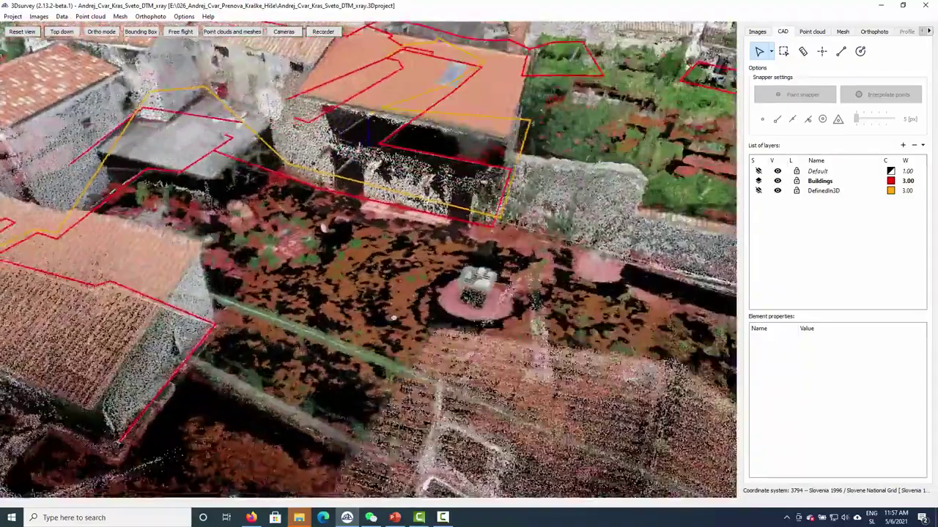
left_click_drag(394, 318, 385, 323)
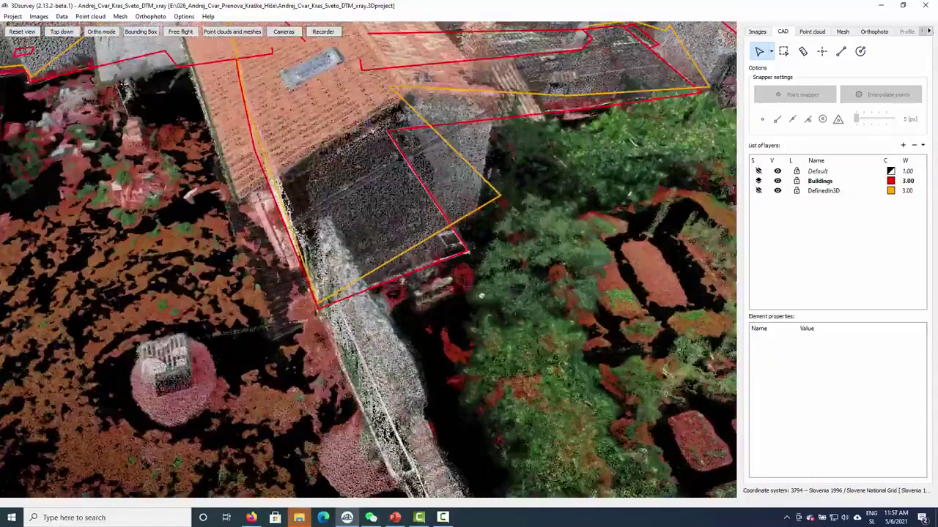
left_click_drag(481, 295, 433, 321)
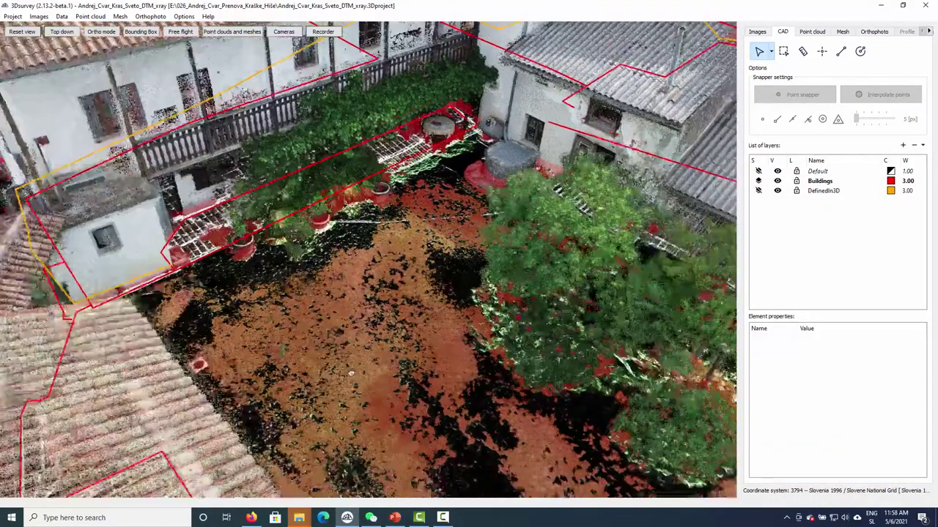
left_click_drag(351, 374, 360, 373)
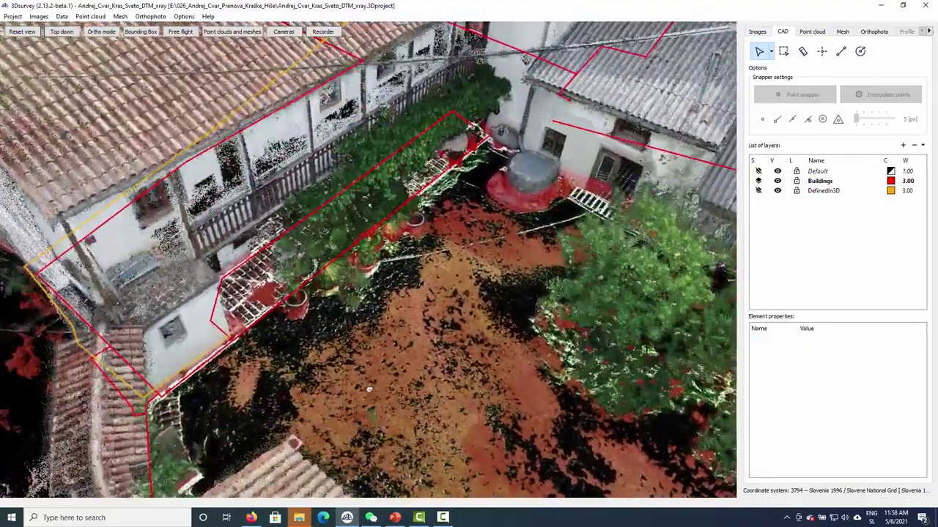
left_click_drag(368, 391, 396, 381)
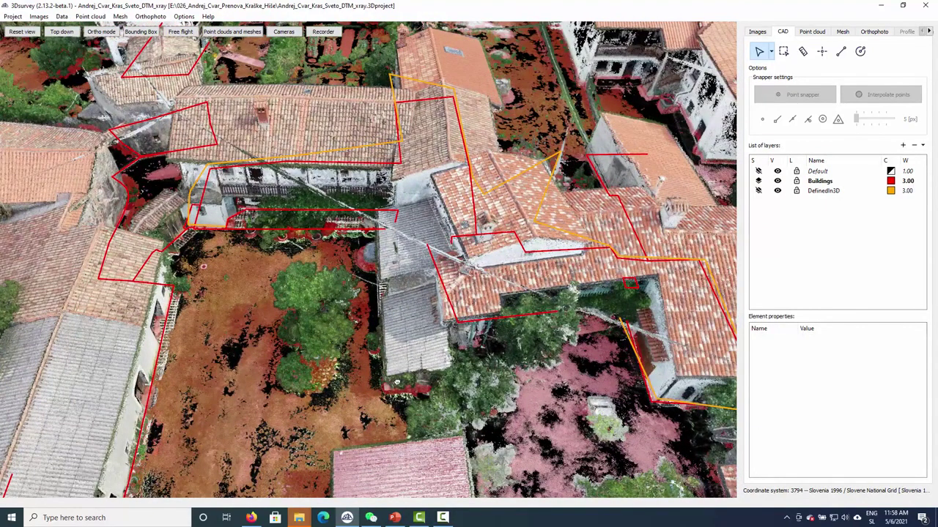
left_click_drag(271, 322, 305, 341)
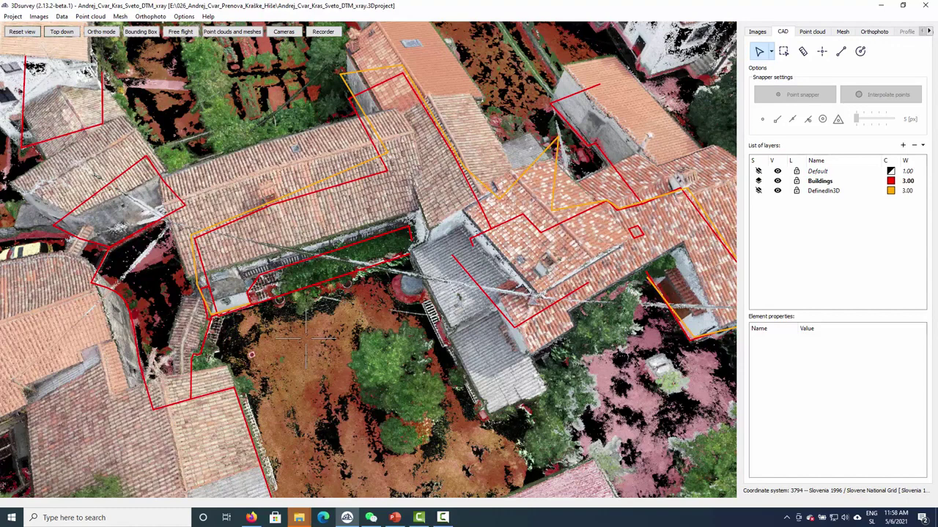
left_click_drag(257, 337, 568, 330)
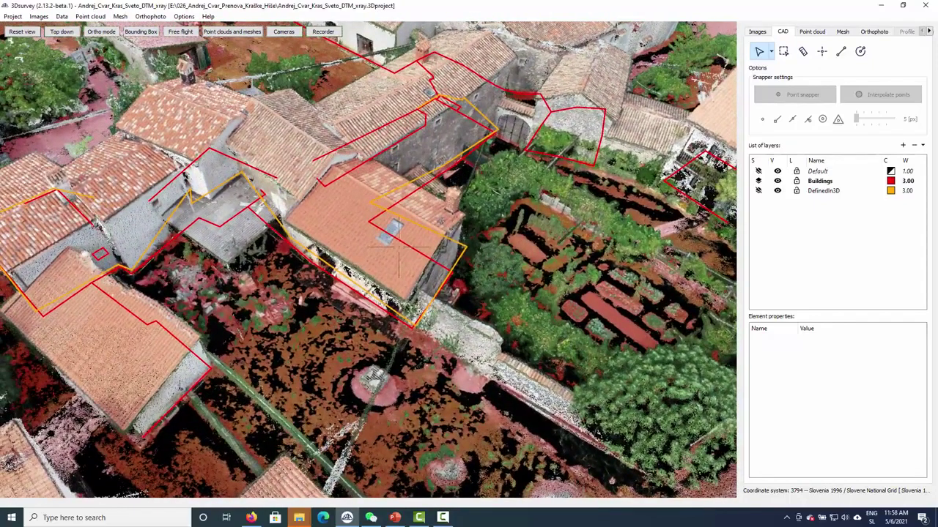
Compare the Buildings and DefinedIn3D outlines with the roofs around the courtyard in oblique and near-overhead views
scroll(260, 295, "up", 3)
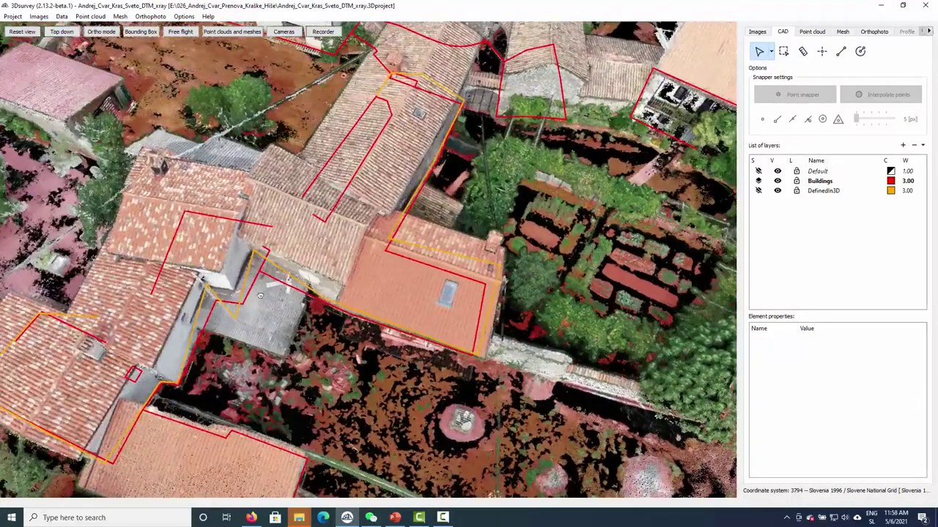
left_click_drag(260, 295, 262, 253)
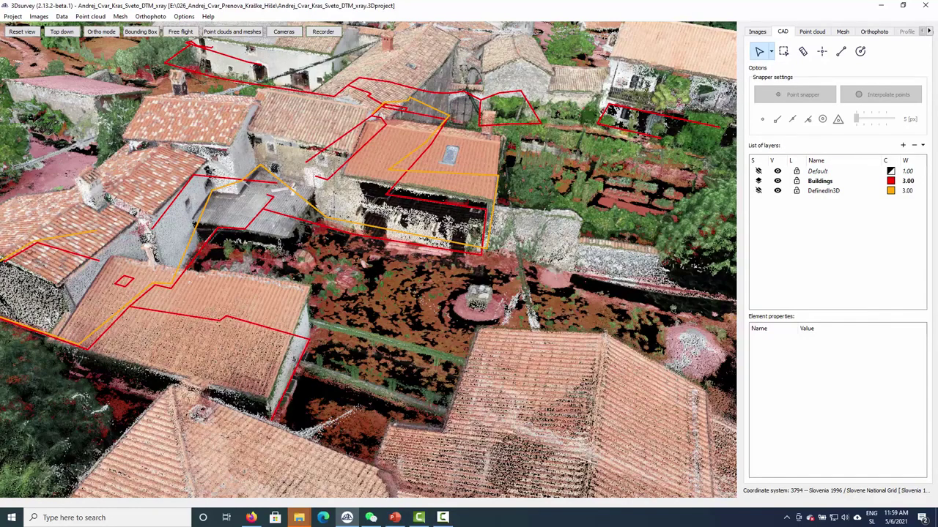
left_click_drag(412, 264, 441, 318)
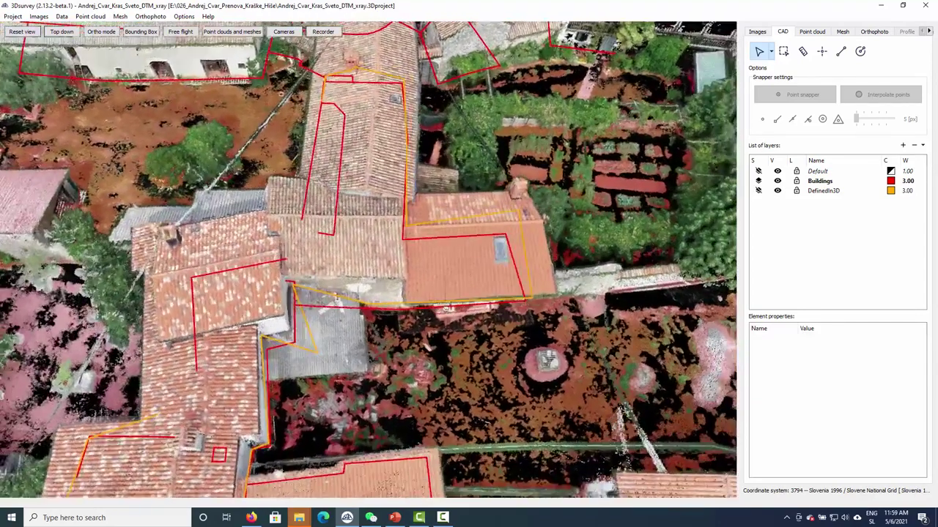
left_click(445, 307)
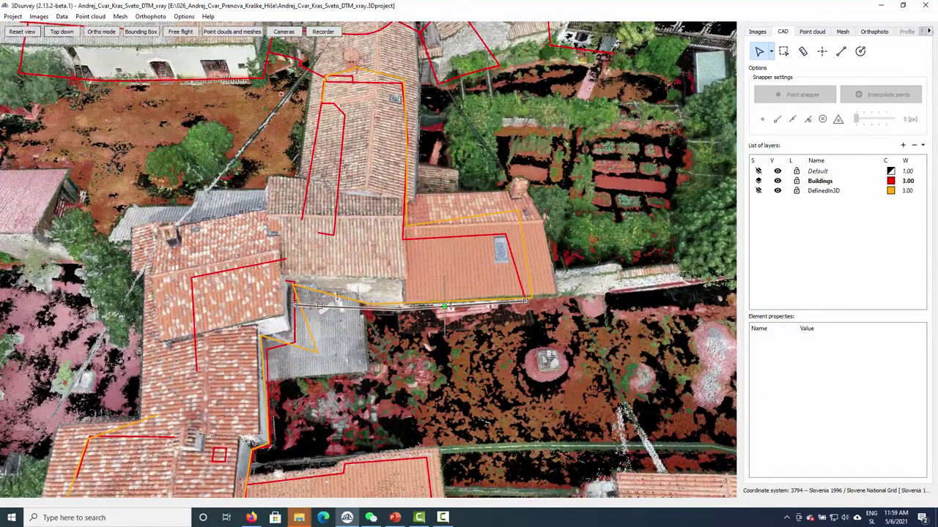
left_click_drag(444, 307, 436, 344)
left_click(308, 177)
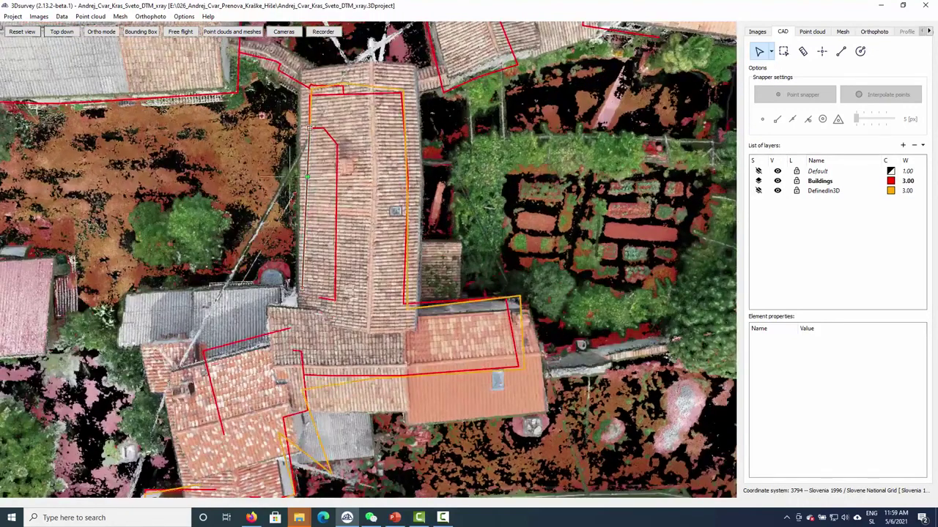
scroll(288, 178, "down", 1)
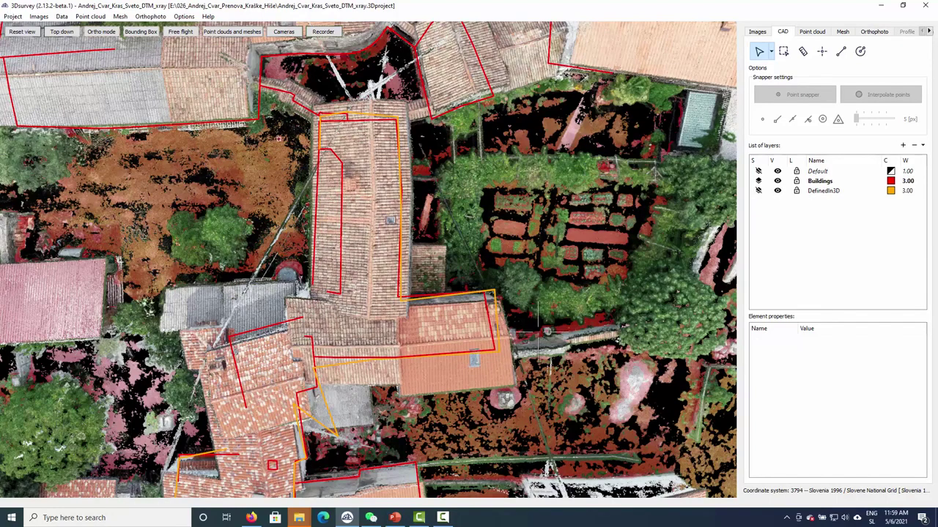
left_click_drag(485, 413, 483, 377)
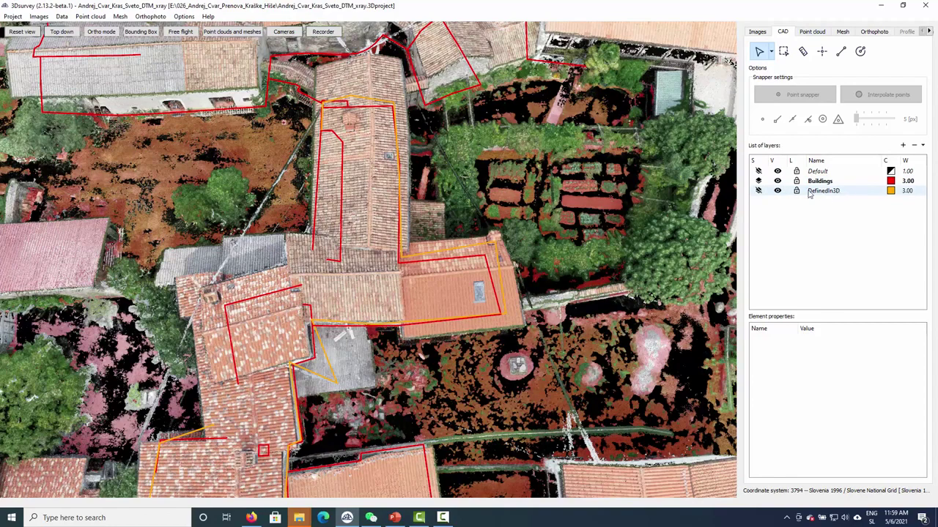
Hide the DefinedIn3D layer and load the CAD drawing posneto Sveto.dxf into the project
left_click(778, 191)
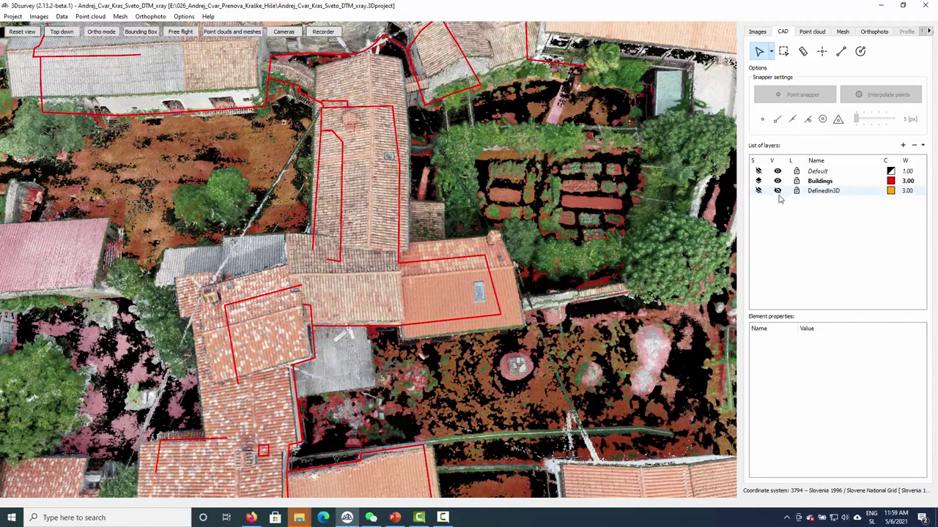
left_click_drag(399, 293, 497, 237)
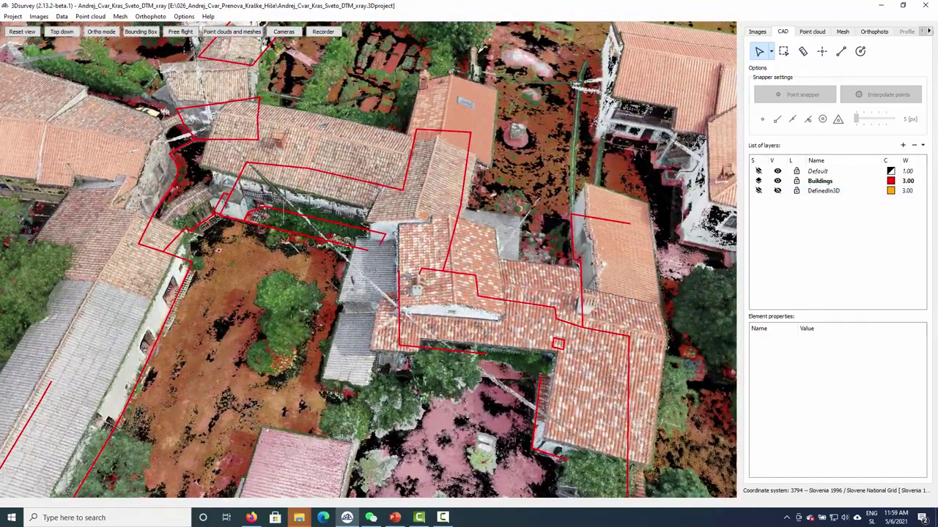
left_click(62, 17)
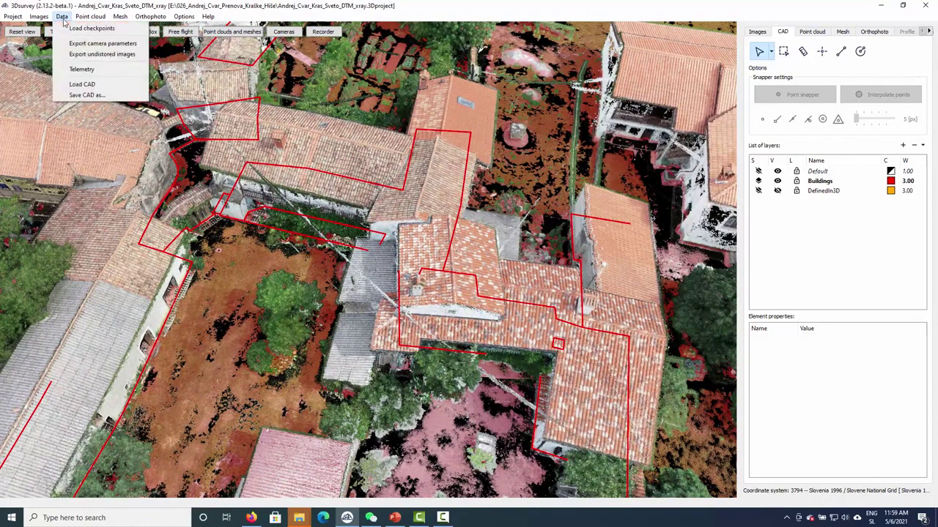
left_click(82, 84)
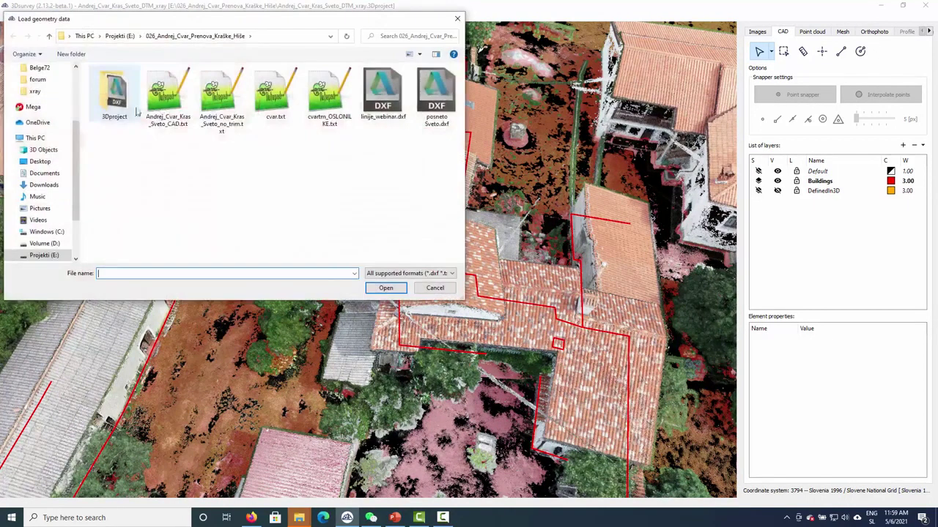
double_click(431, 94)
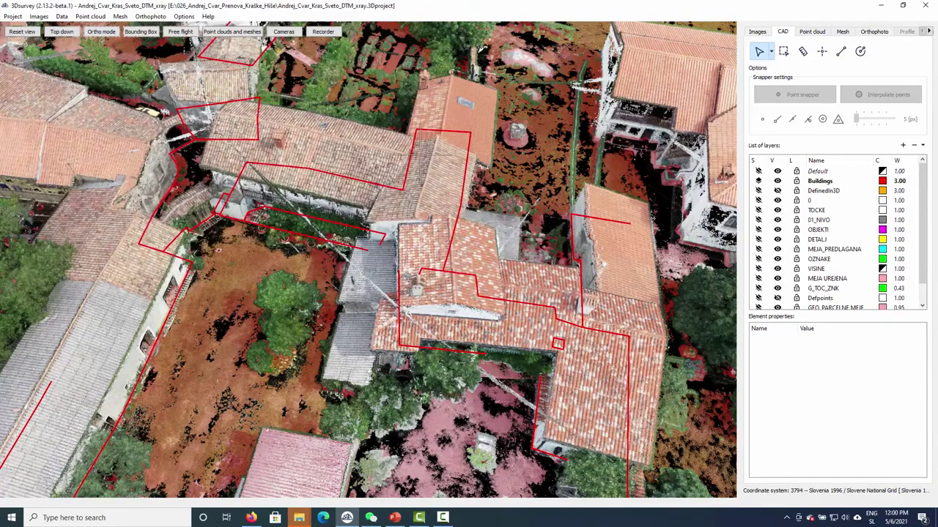
Examine from the side where the imported drawing lies in height relative to the point cloud
scroll(419, 154, "down", 5)
scroll(420, 167, "down", 4)
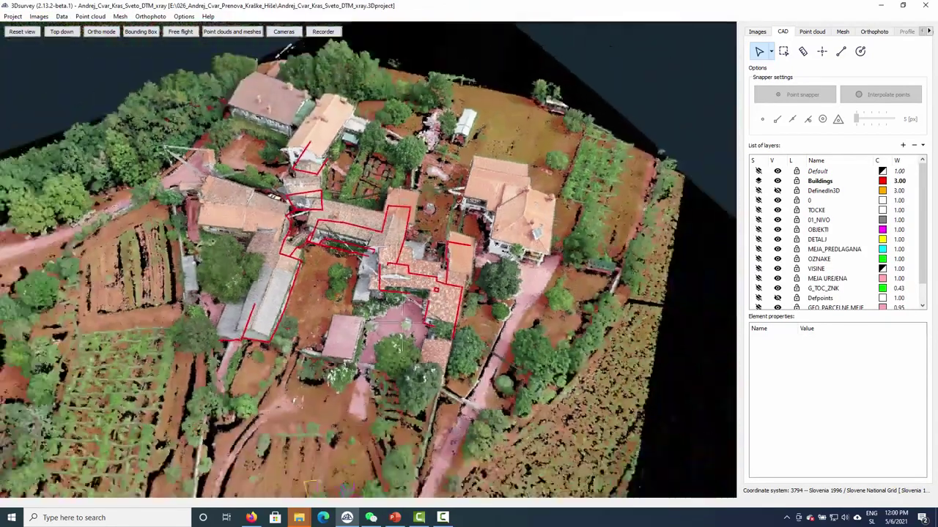
left_click_drag(420, 170, 421, 300)
scroll(352, 219, "down", 3)
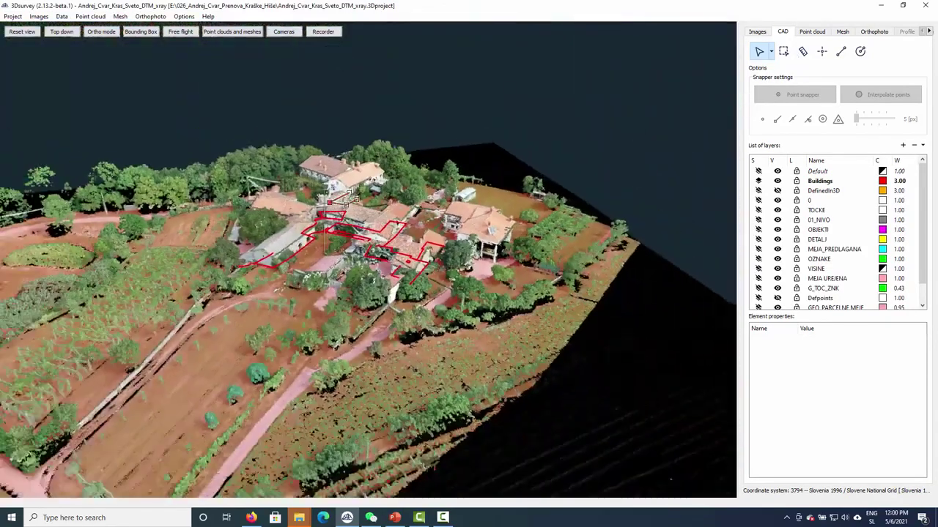
scroll(349, 327, "down", 2)
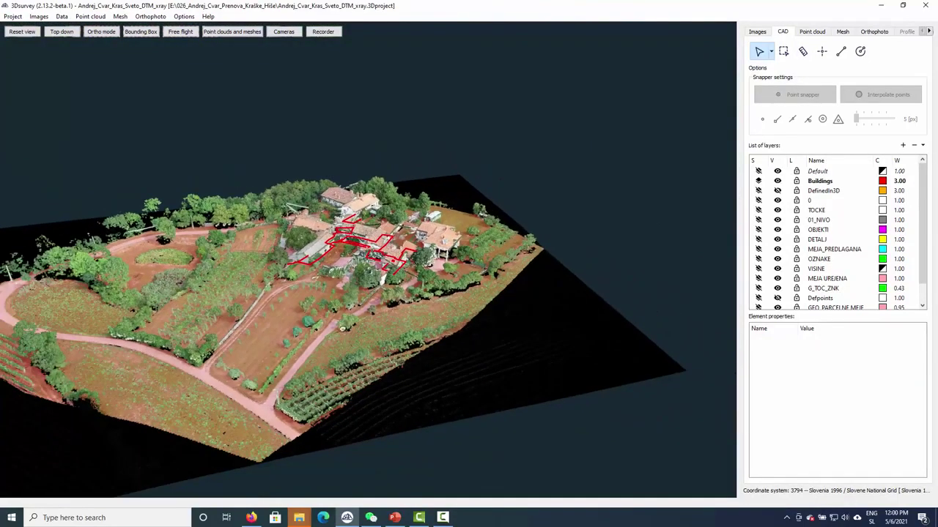
left_click_drag(349, 327, 367, 215)
scroll(359, 236, "down", 3)
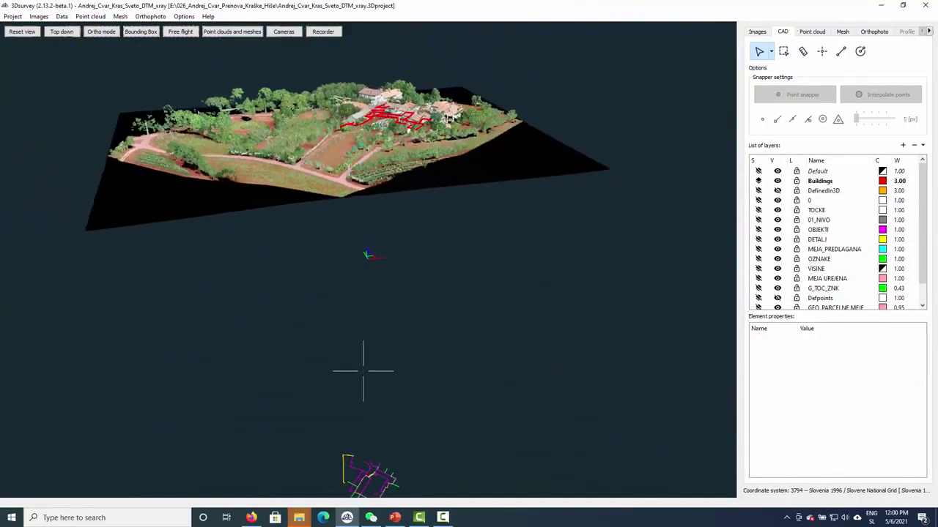
left_click_drag(364, 388, 369, 350)
scroll(368, 350, "down", 1)
scroll(383, 413, "down", 2)
right_click_drag(380, 436, 377, 286)
right_click_drag(362, 374, 370, 344)
left_click_drag(370, 331, 378, 353)
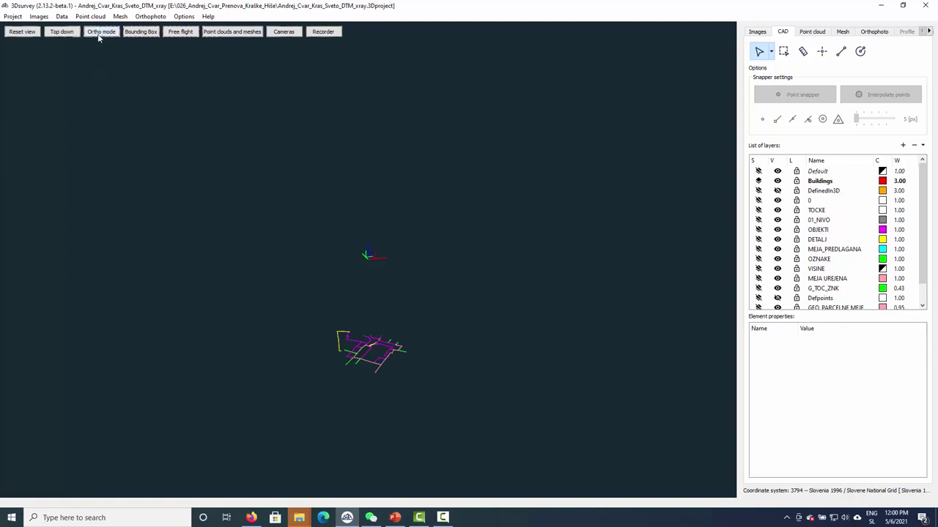
Switch to a top-down orthographic view and bring the building group into view
left_click(61, 32)
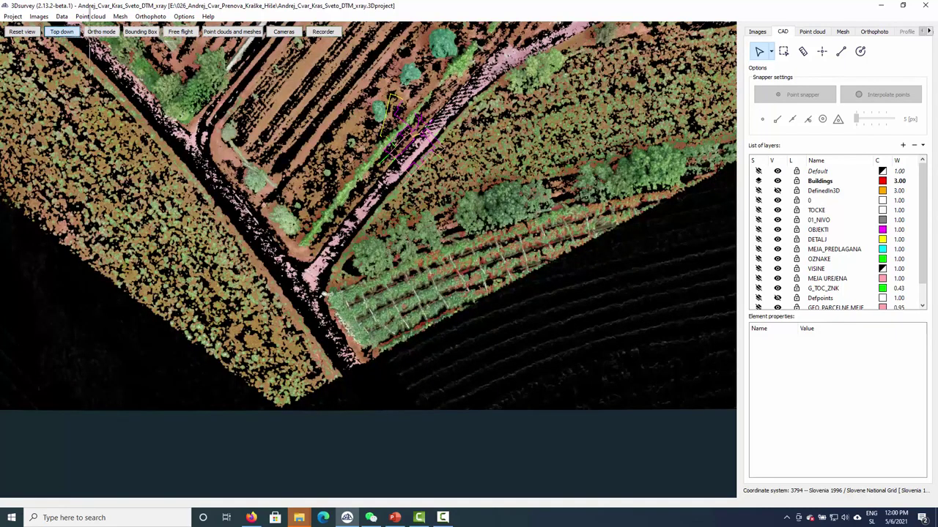
left_click(101, 32)
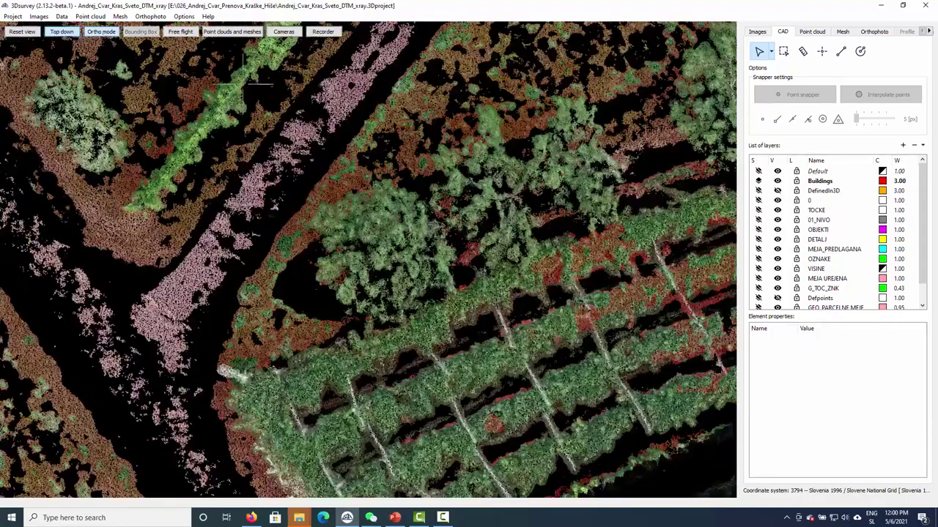
scroll(255, 138, "down", 3)
scroll(255, 136, "down", 5)
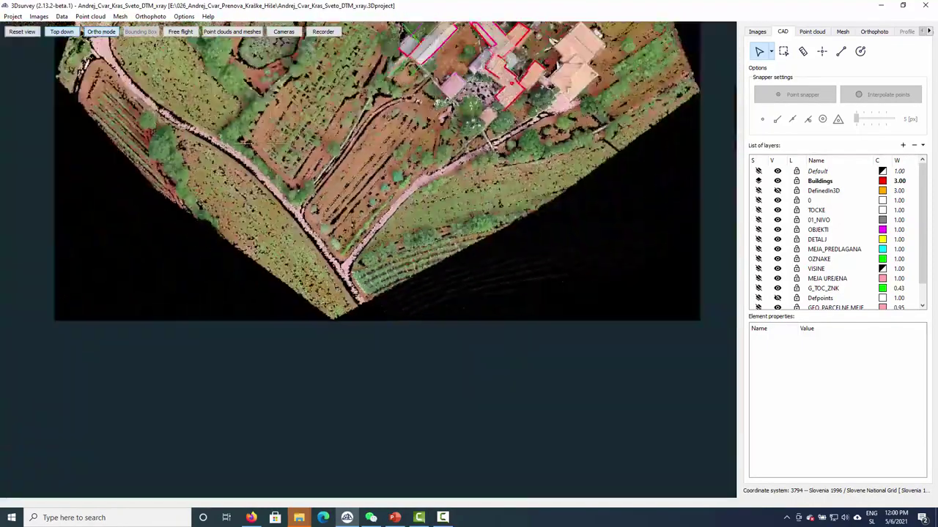
left_click_drag(397, 123, 361, 174)
scroll(361, 174, "up", 3)
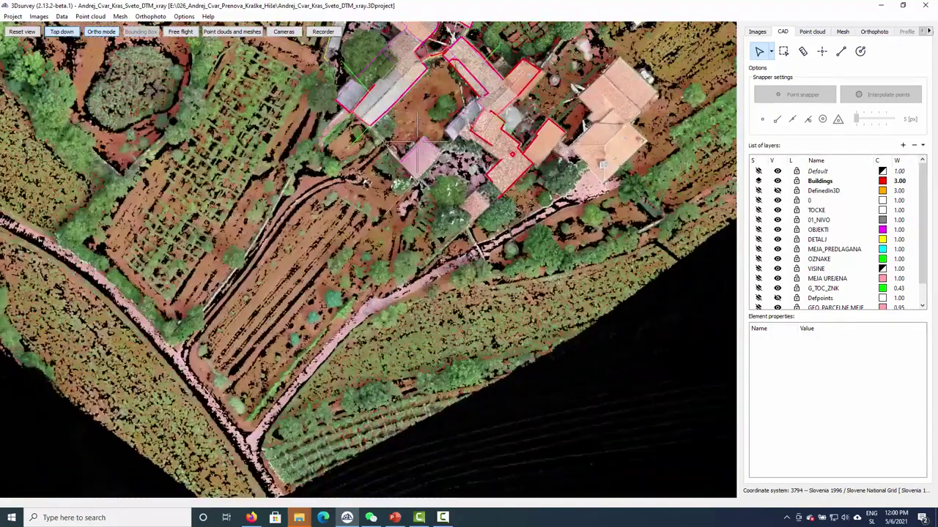
Examine how the imported survey lines match the Buildings polylines along the courtyard roofs
scroll(394, 189, "up", 2)
scroll(394, 190, "up", 3)
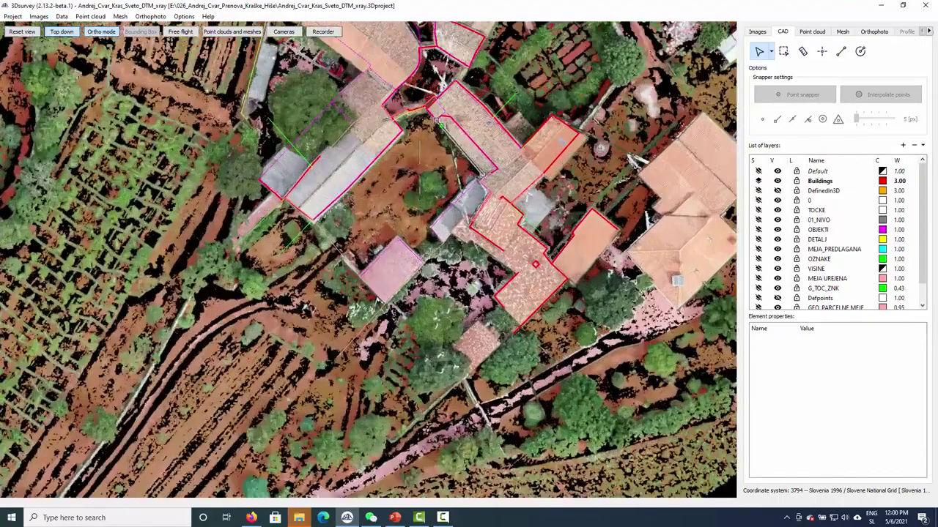
scroll(394, 189, "up", 2)
scroll(395, 183, "up", 4)
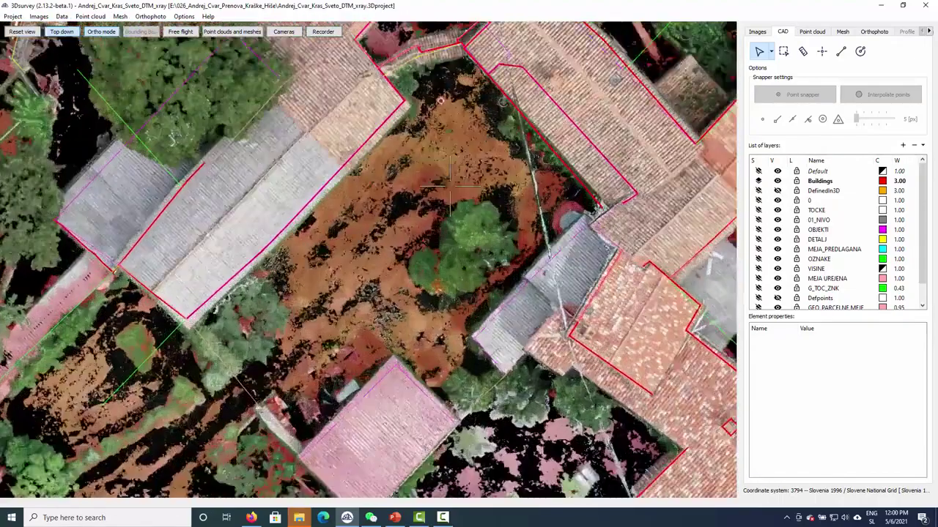
scroll(445, 238, "up", 1)
scroll(444, 239, "up", 3)
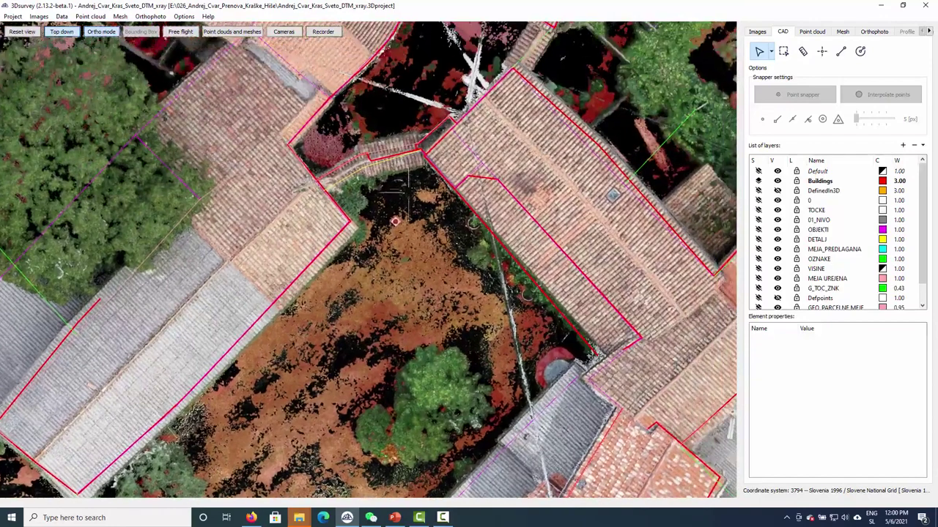
scroll(411, 200, "up", 2)
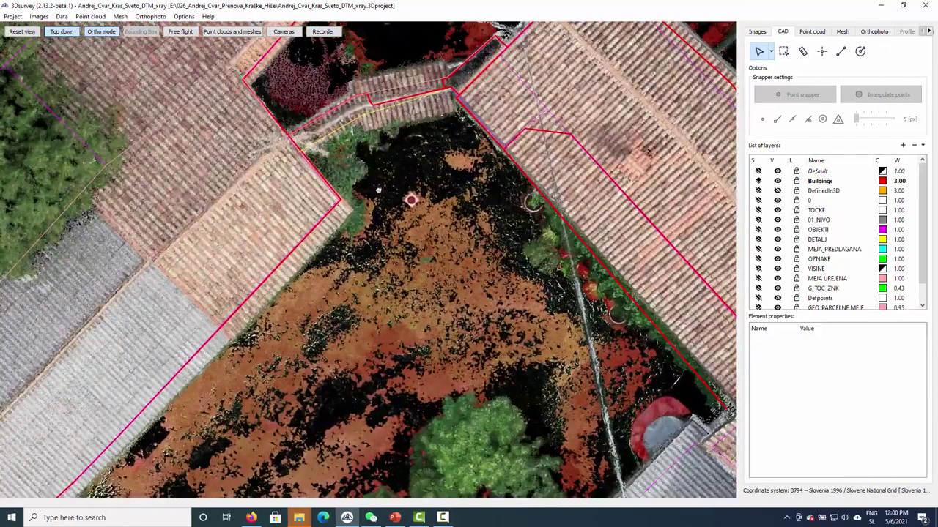
middle_click_drag(378, 191, 412, 250)
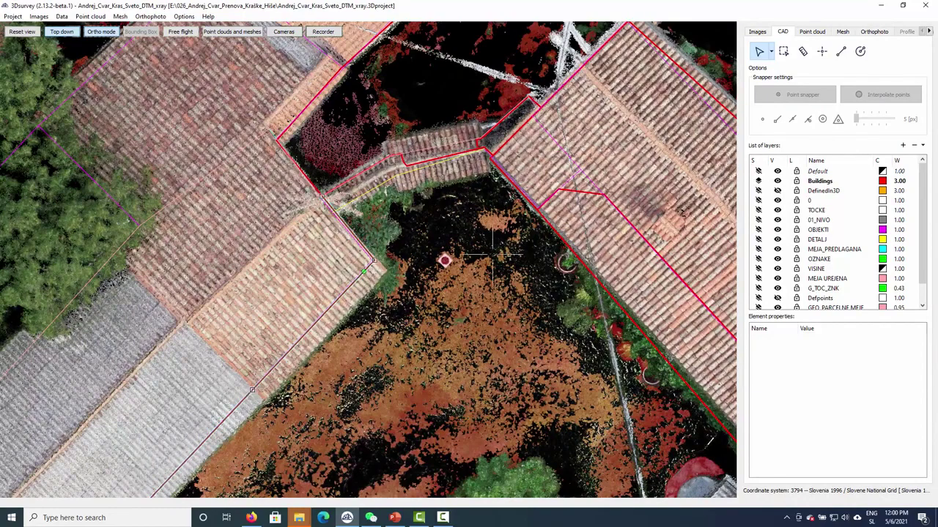
middle_click_drag(471, 258, 476, 158)
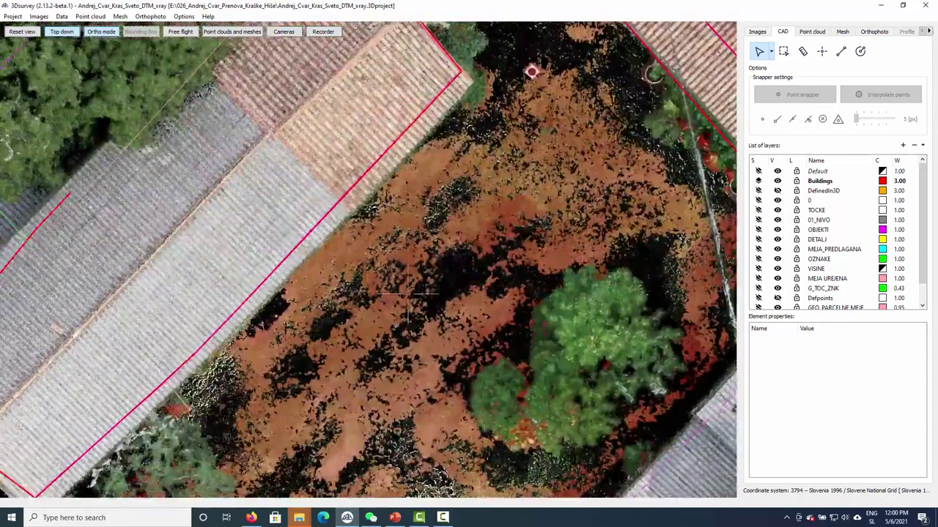
scroll(524, 220, "up", 3)
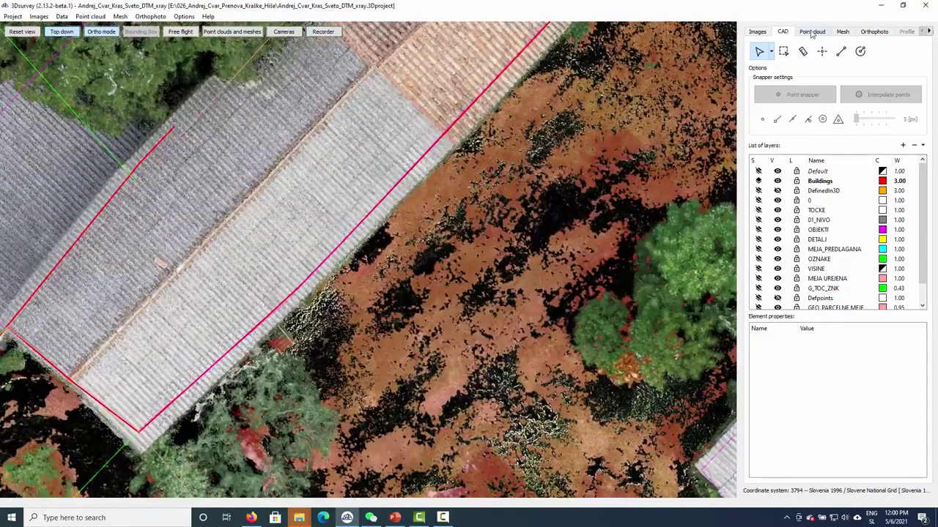
Hide the point cloud PointCloud_2020_08_28-23_08_30 and return to the CAD layers over the X-ray orthophoto
left_click(812, 32)
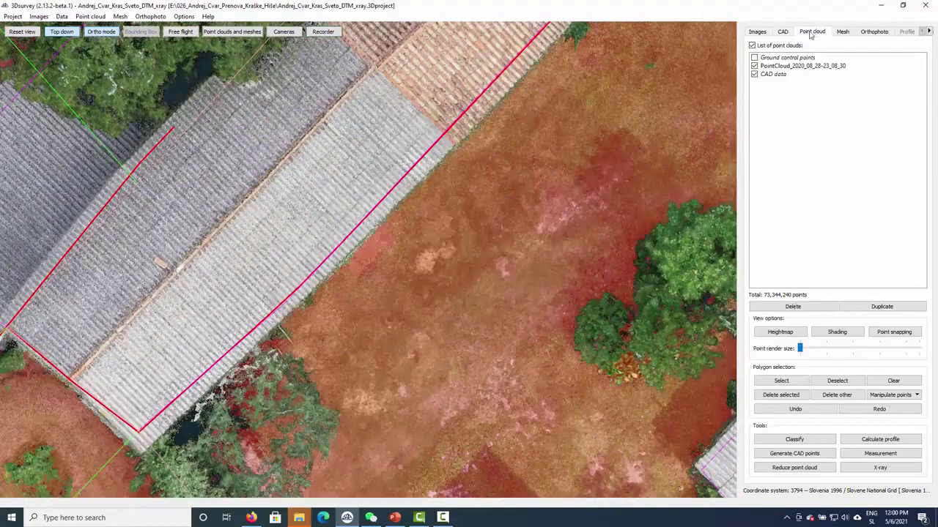
left_click(755, 66)
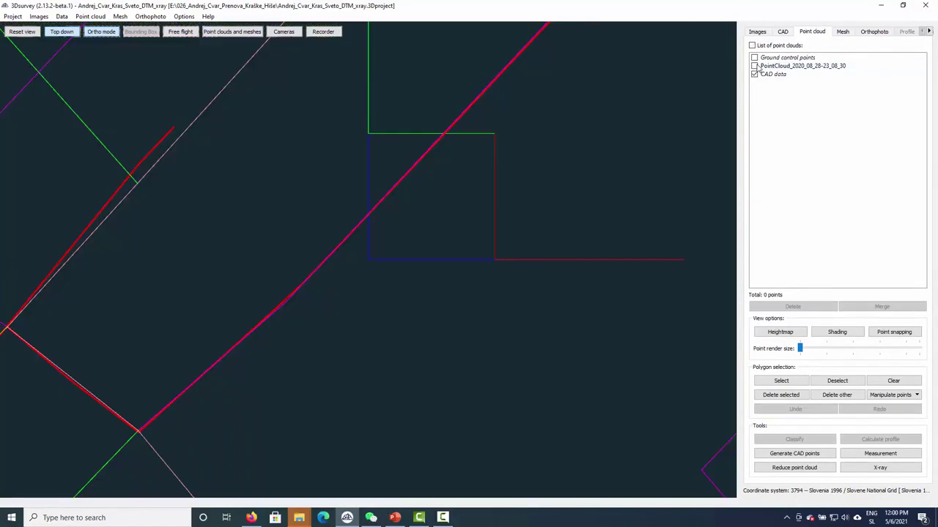
left_click(784, 33)
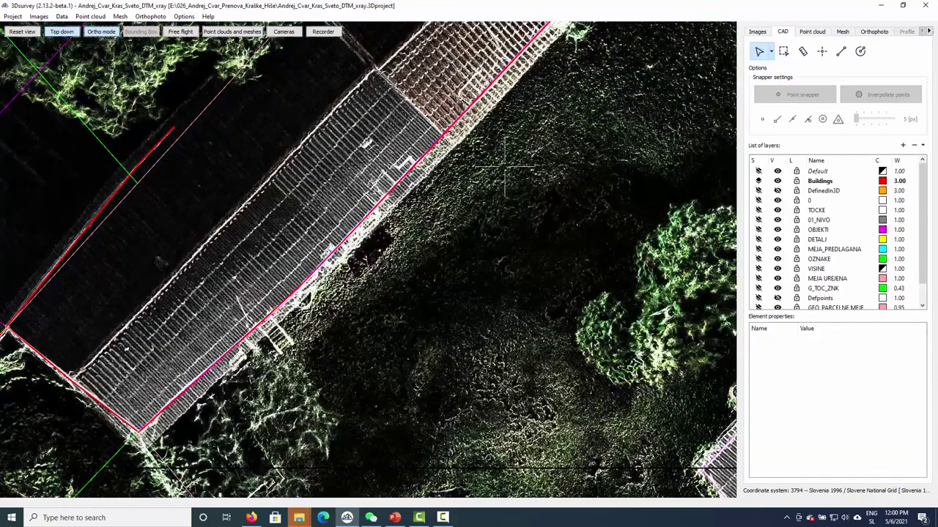
Set the line width of the OBJEKTI layer to 3.00
scroll(504, 169, "down", 3)
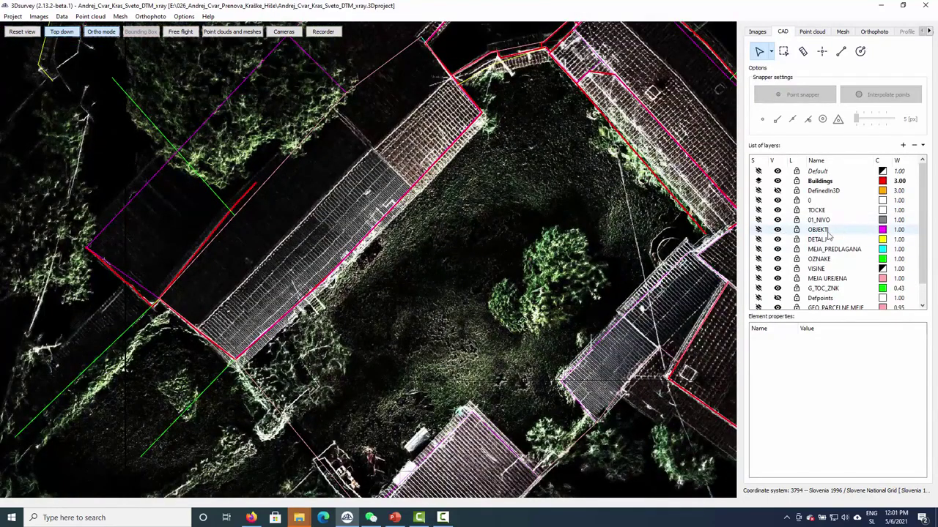
double_click(897, 232)
key("Return")
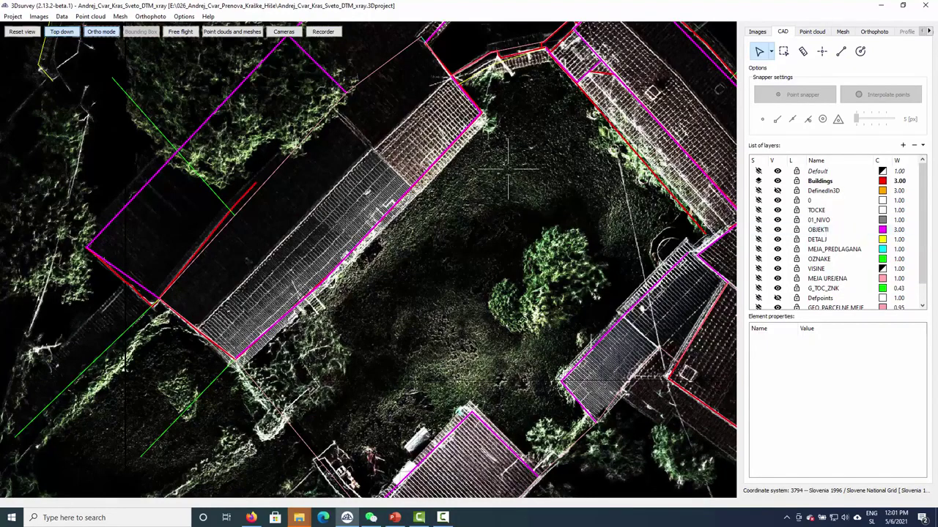
Compare the OBJEKTI lines with the Buildings polylines along the curved wall in the X-ray orthophoto
middle_click_drag(508, 169, 501, 306)
scroll(501, 307, "up", 2)
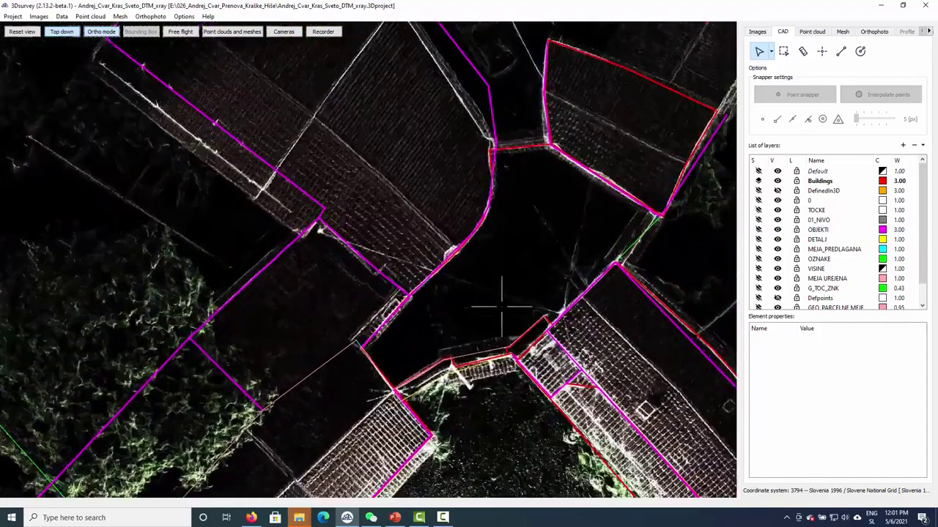
scroll(501, 306, "up", 2)
scroll(557, 168, "up", 2)
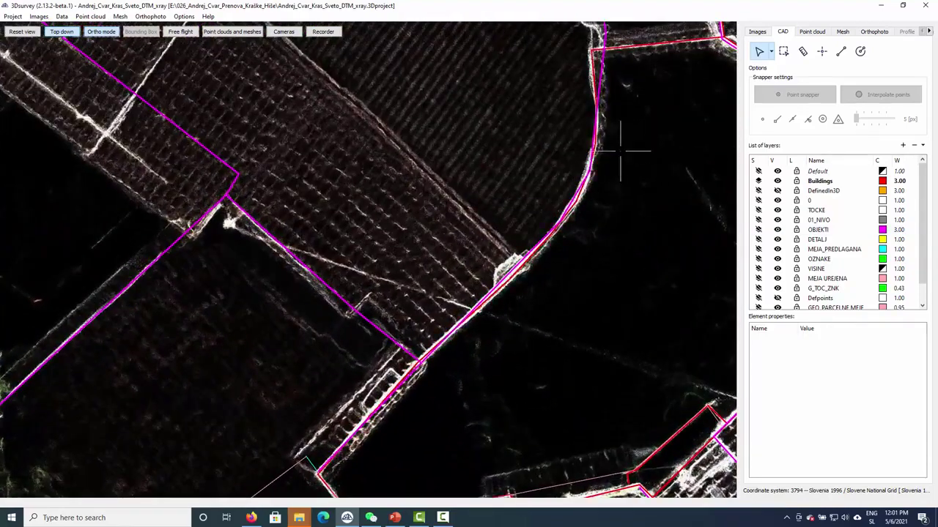
Compare the OBJEKTI lines with the Buildings polylines from the curved wall to the roofs across the courtyard in the X-ray orthophoto
middle_click_drag(620, 152, 528, 262)
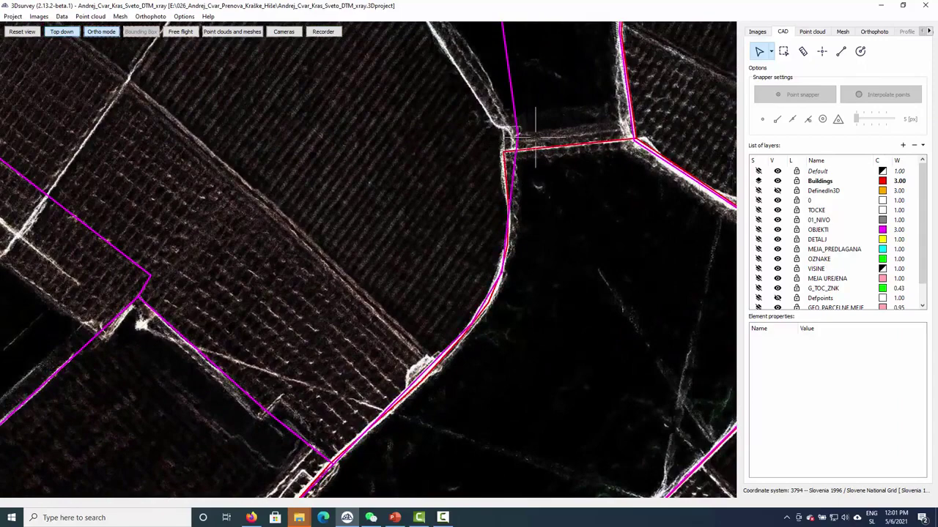
scroll(549, 300, "down", 2)
middle_click_drag(549, 299, 537, 114)
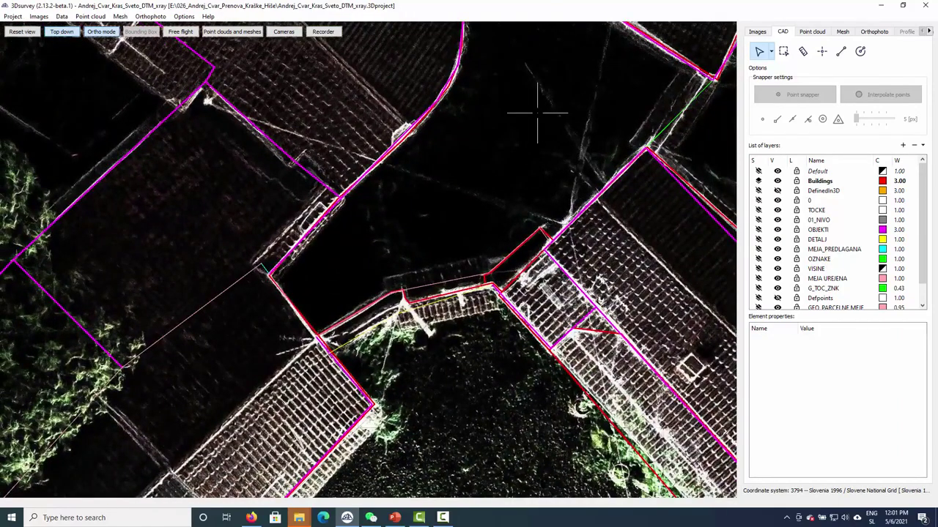
scroll(490, 352, "up", 2)
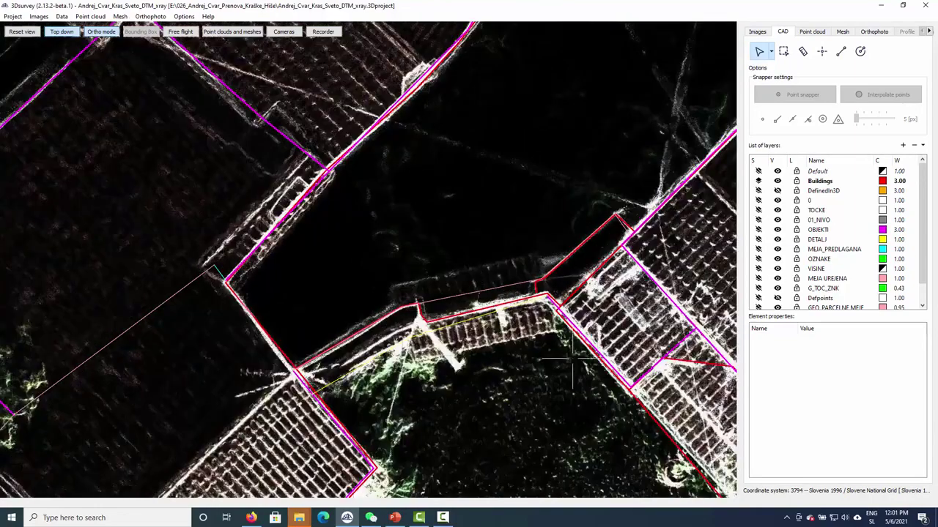
middle_click_drag(575, 341, 504, 307)
middle_click_drag(566, 320, 418, 294)
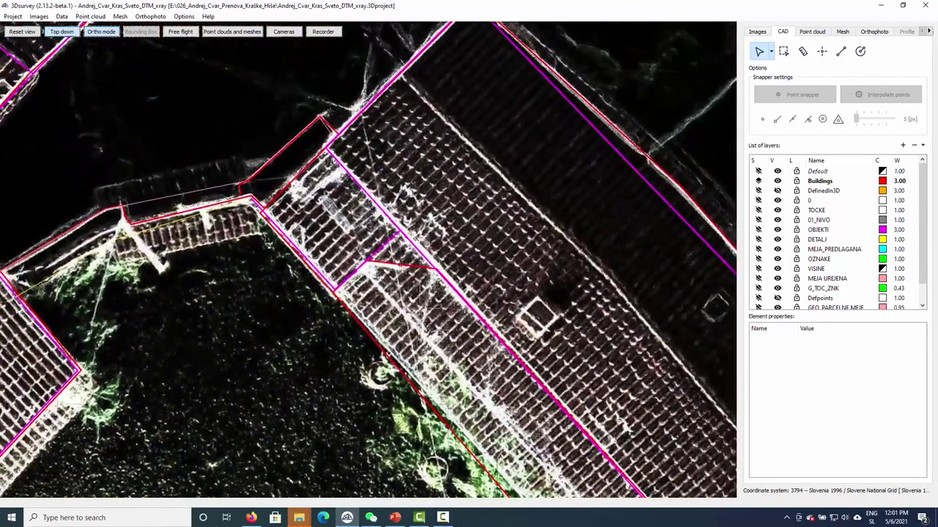
middle_click_drag(452, 79, 412, 218)
middle_click_drag(412, 156, 353, 259)
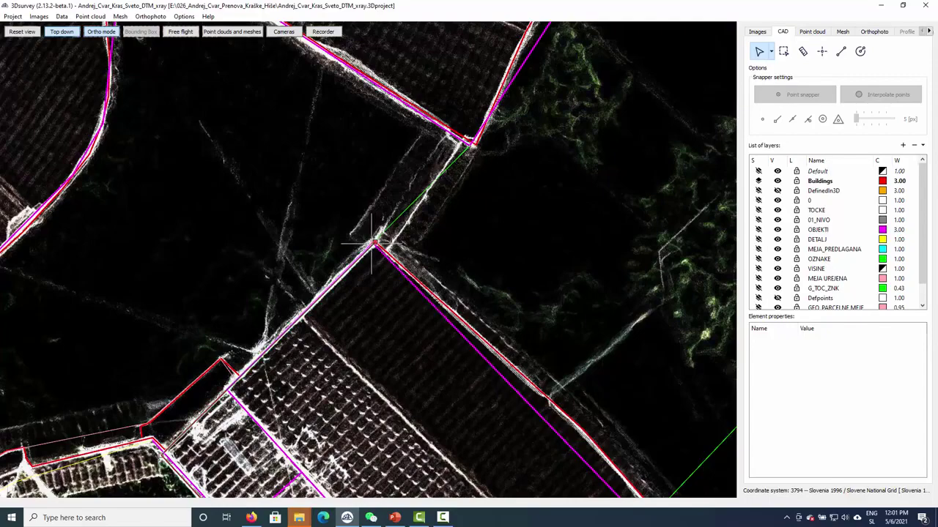
Bring up the Ortho_with_xray orthophoto and inspect the line offset where the curved wall meets the small tiled wall
left_click(874, 32)
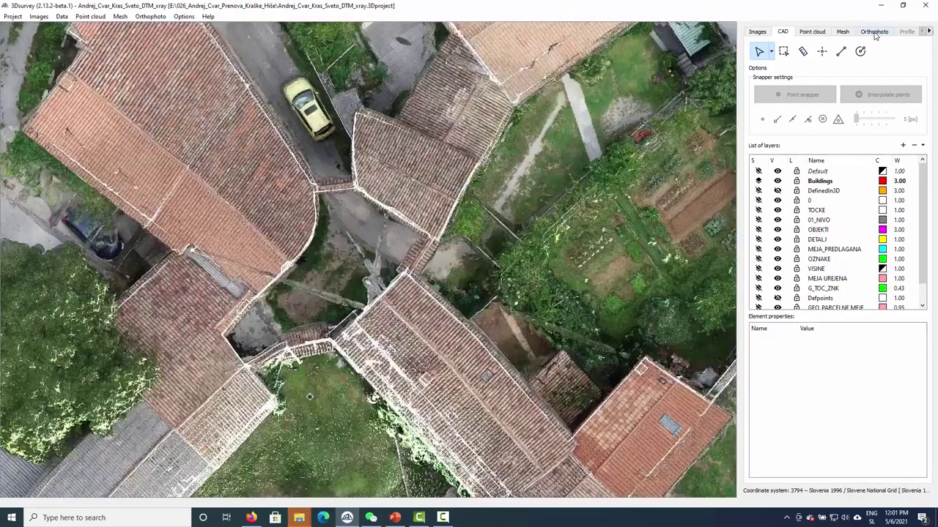
scroll(324, 192, "up", 5)
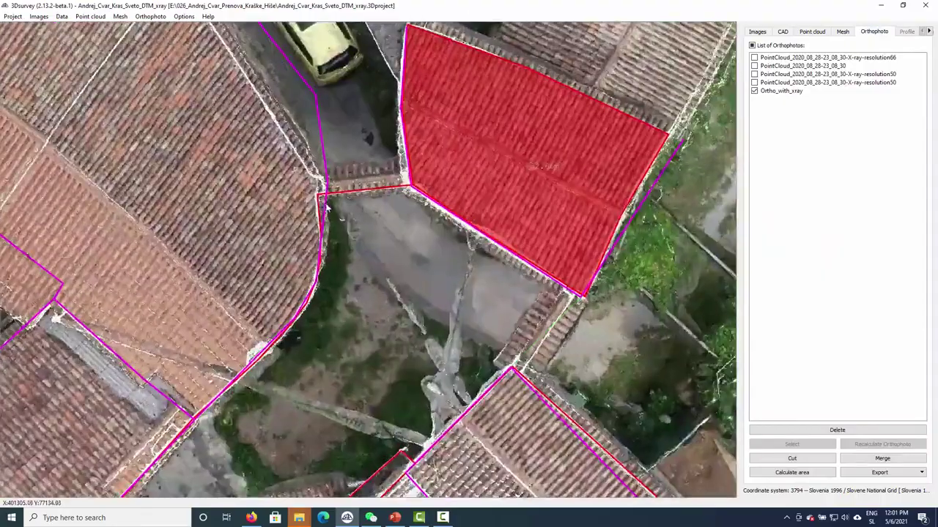
scroll(327, 208, "up", 8)
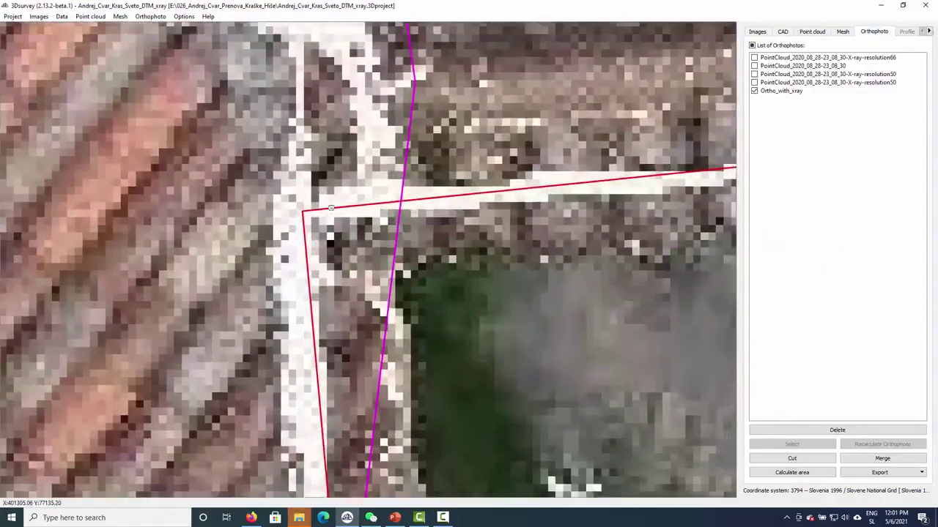
scroll(333, 246, "down", 8)
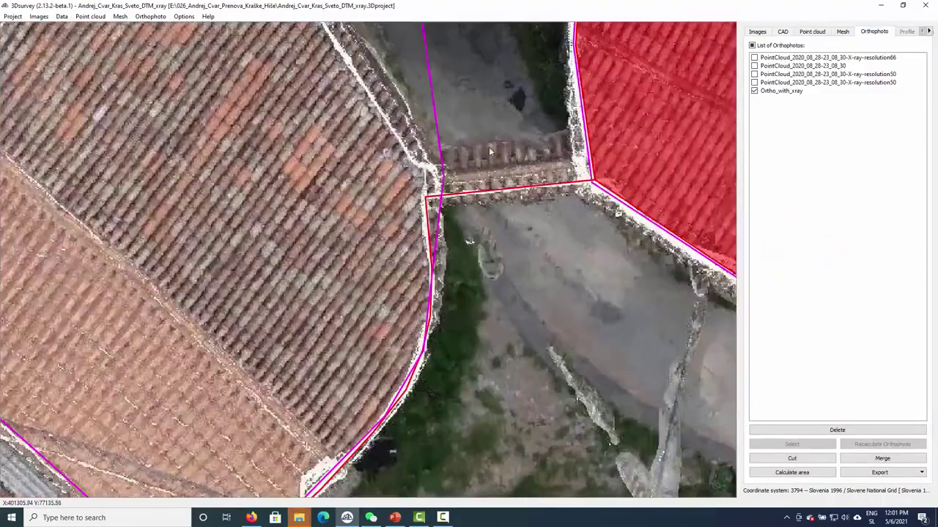
Inspect how the OBJEKTI line and the Buildings outline meet the corner of the red-filled building beside the yellow car
middle_click_drag(502, 123, 353, 400)
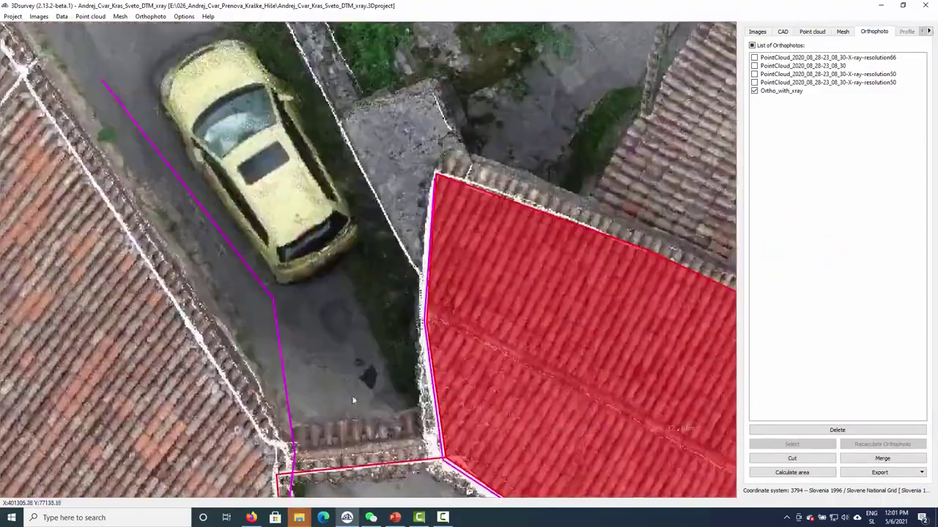
scroll(447, 205, "up", 10)
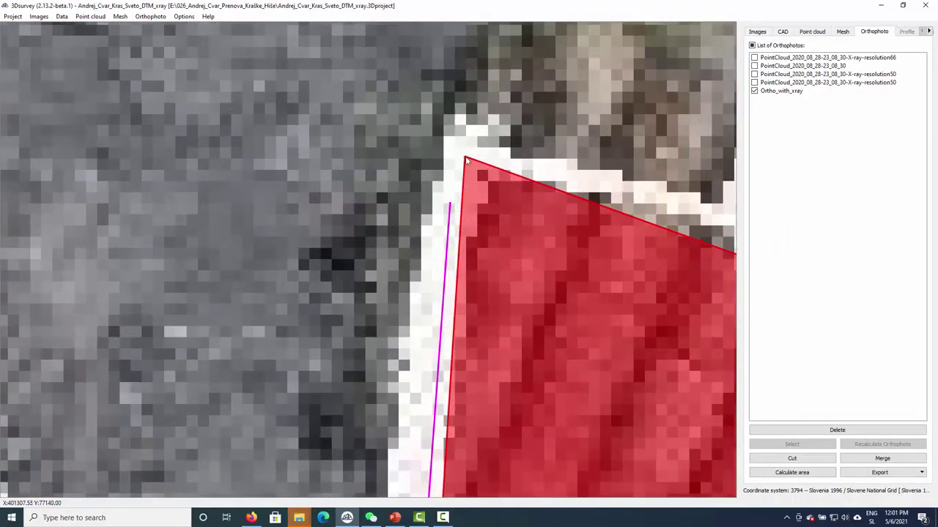
scroll(462, 162, "down", 5)
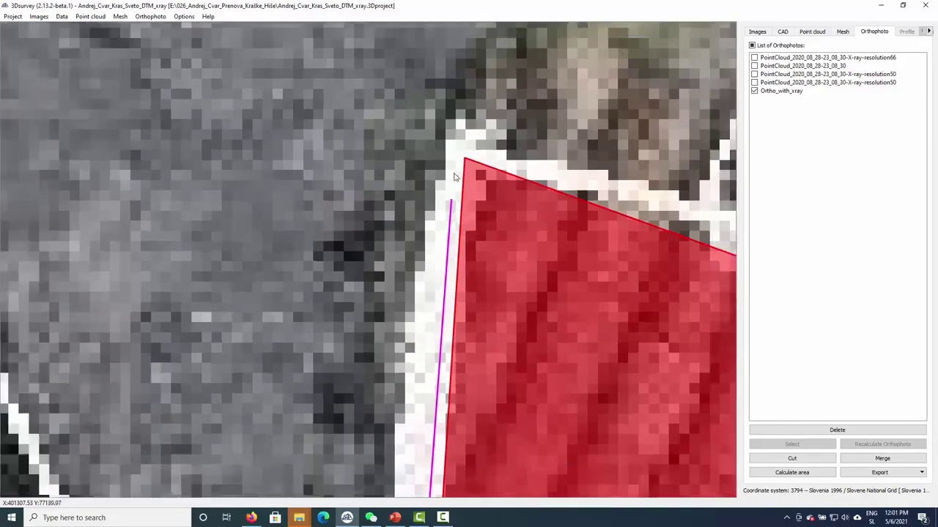
scroll(471, 187, "up", 2)
scroll(471, 187, "down", 4)
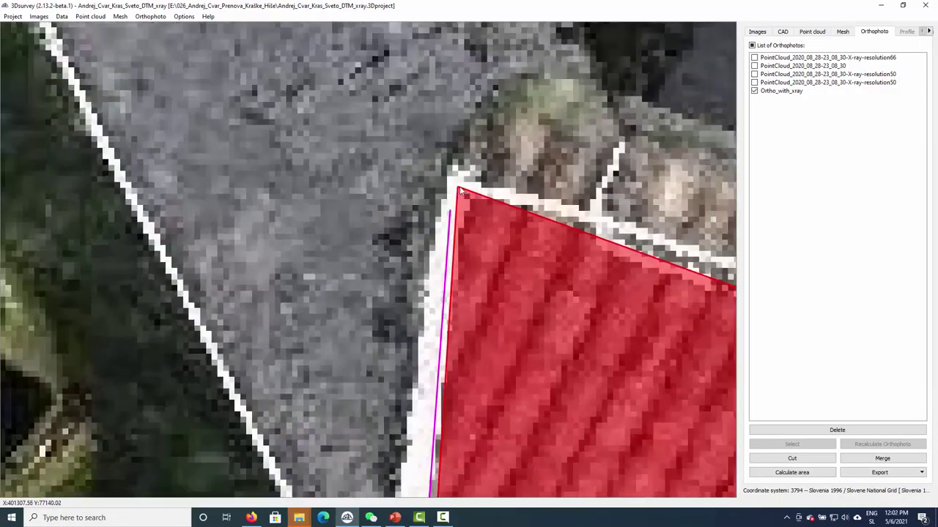
scroll(415, 254, "down", 6)
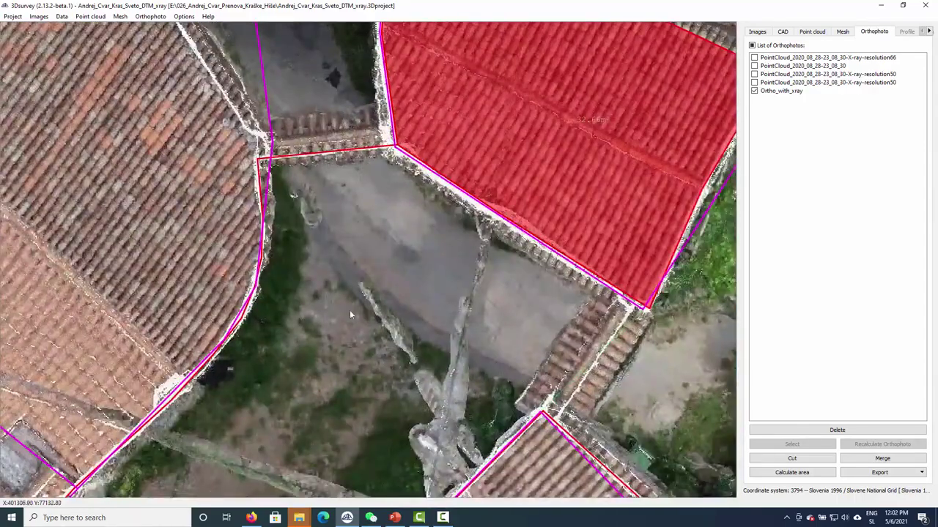
scroll(350, 309, "down", 6)
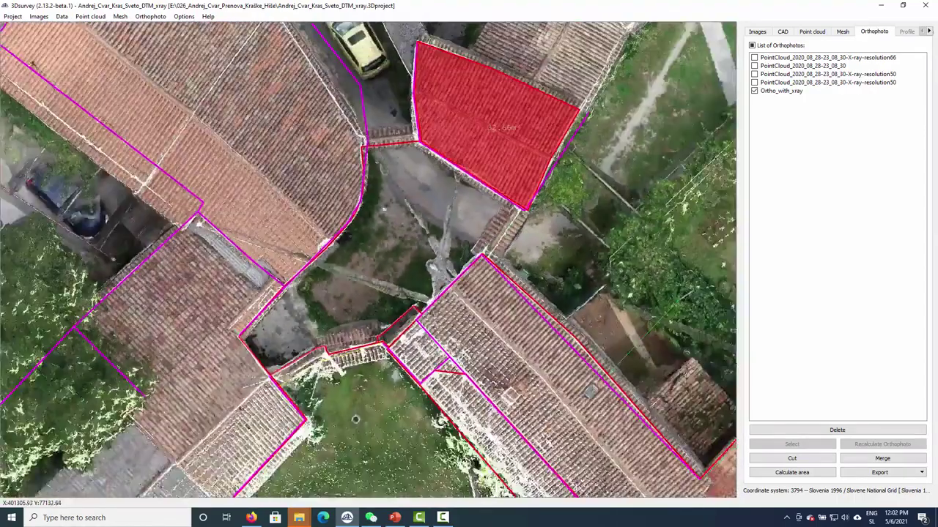
Examine the OBJEKTI and Buildings lines along the roofs surrounding the grassy courtyard in the coloured orthophoto
mouse_move(385, 208)
left_mouse_down()
mouse_move(363, 287)
mouse_move(367, 311)
mouse_move(398, 197)
left_mouse_up()
left_click_drag(429, 438, 476, 209)
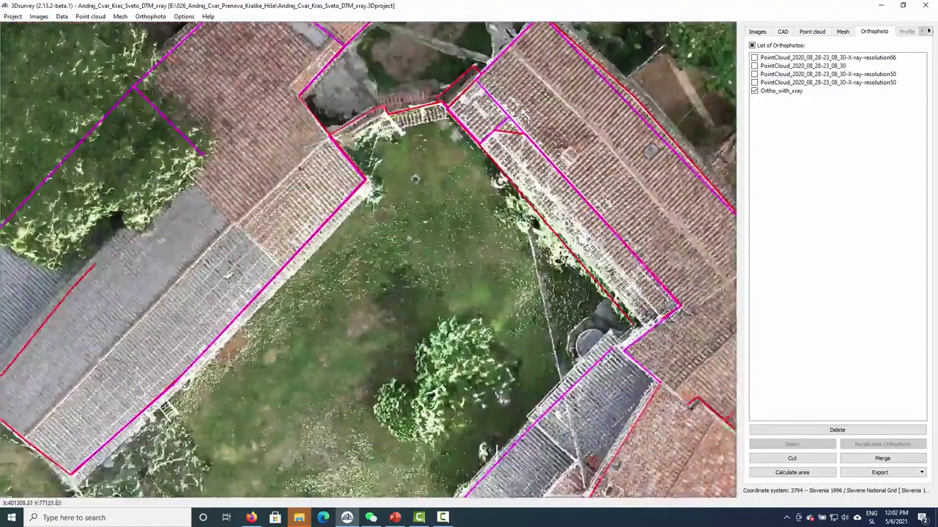
left_click_drag(381, 334, 404, 199)
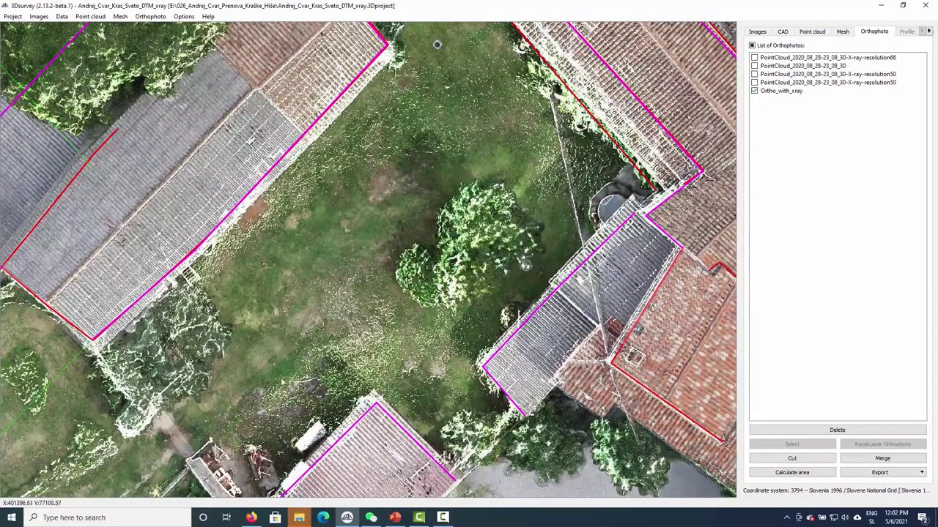
left_click_drag(437, 43, 441, 321)
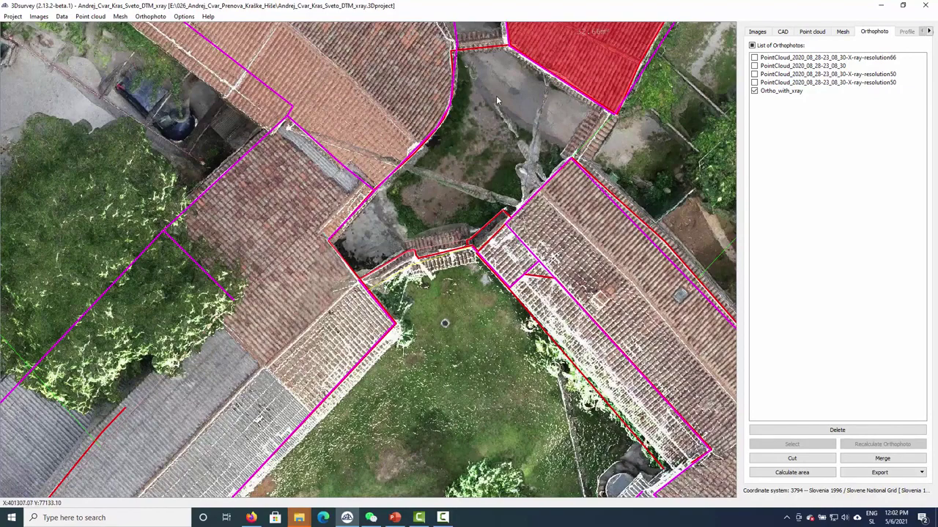
Examine the OBJEKTI line along the road beside the yellow car against the white X-ray trace of the neighbouring wall
left_click_drag(497, 100, 490, 265)
scroll(472, 211, "up", 3)
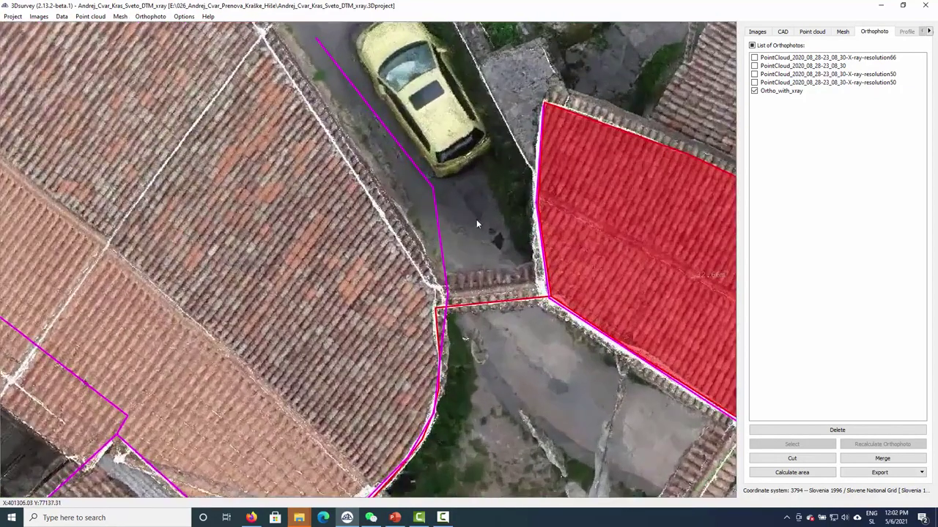
scroll(476, 219, "up", 1)
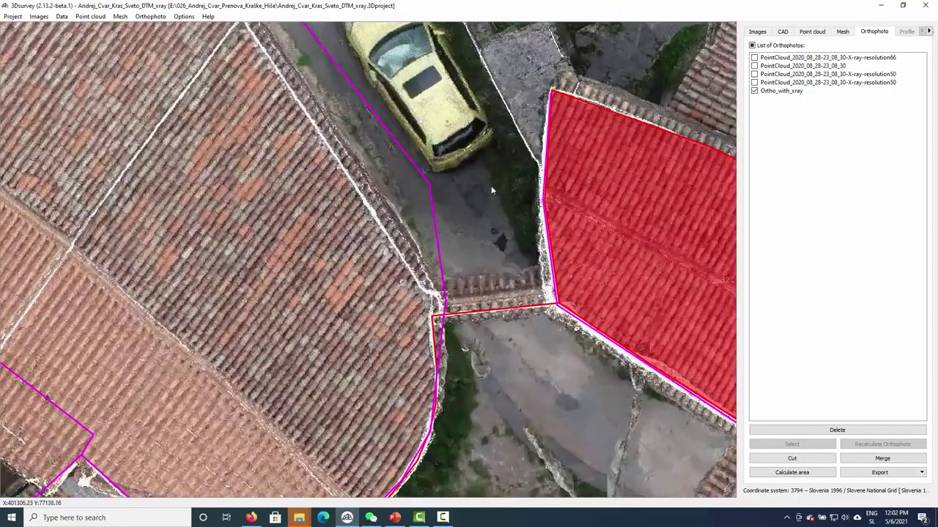
left_click_drag(463, 144, 415, 290)
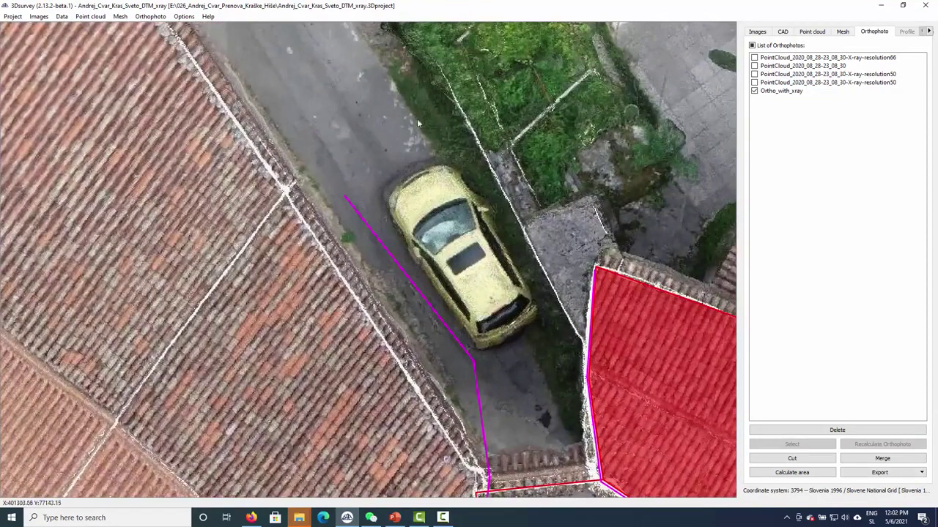
left_click_drag(463, 331, 428, 135)
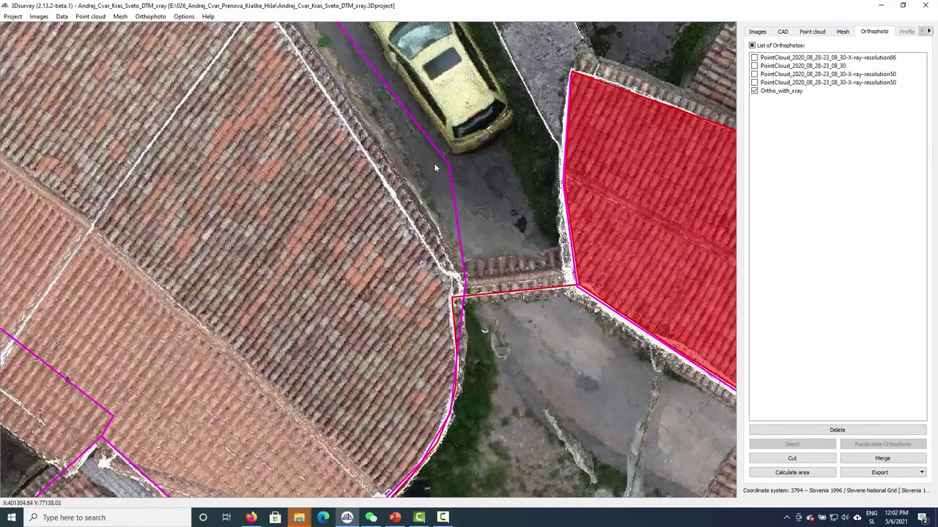
left_click_drag(434, 168, 504, 291)
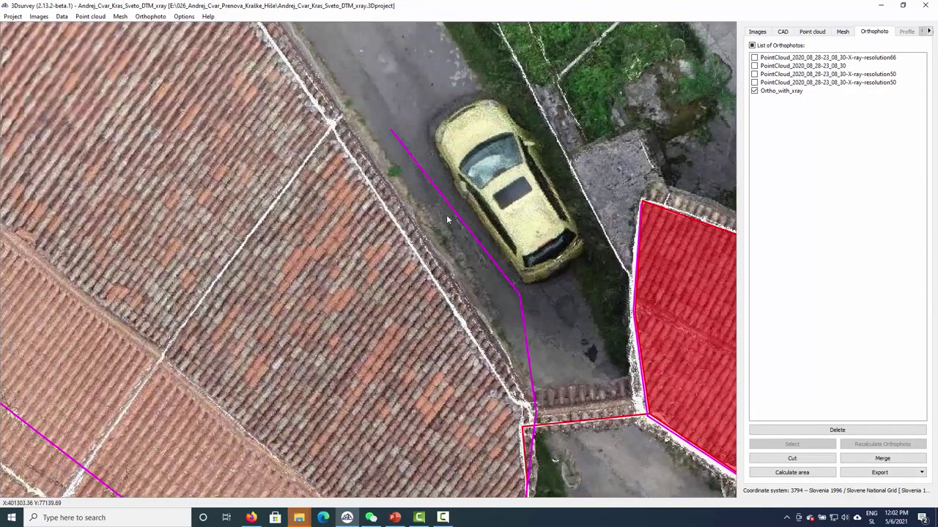
left_click_drag(525, 325, 440, 180)
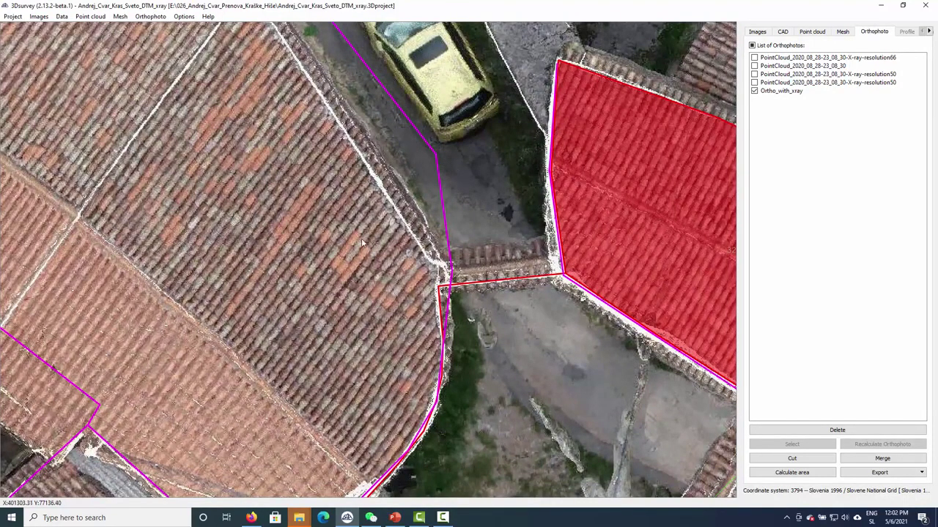
Compare the OBJEKTI and Buildings lines with the white X-ray wall trace around the curved wall up to the small tiled wall
left_click_drag(416, 478, 443, 183)
scroll(433, 214, "up", 4)
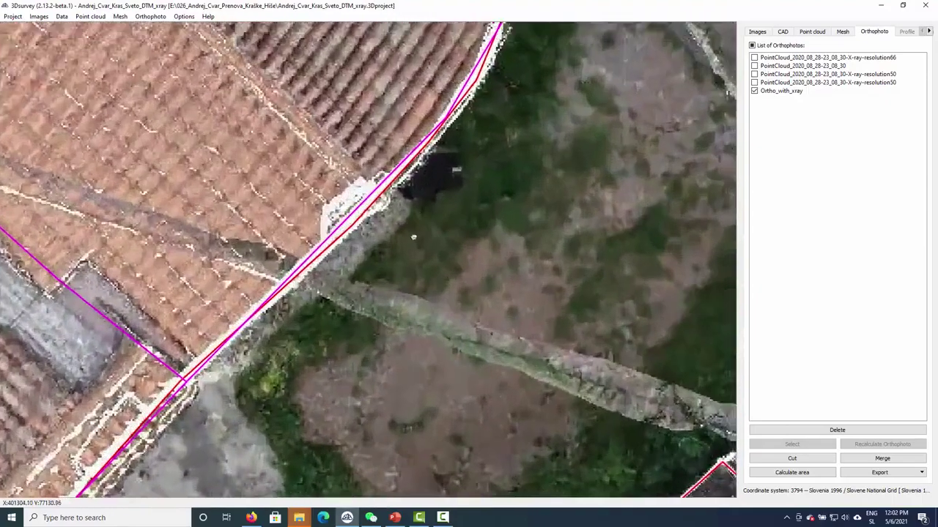
left_click_drag(412, 237, 370, 375)
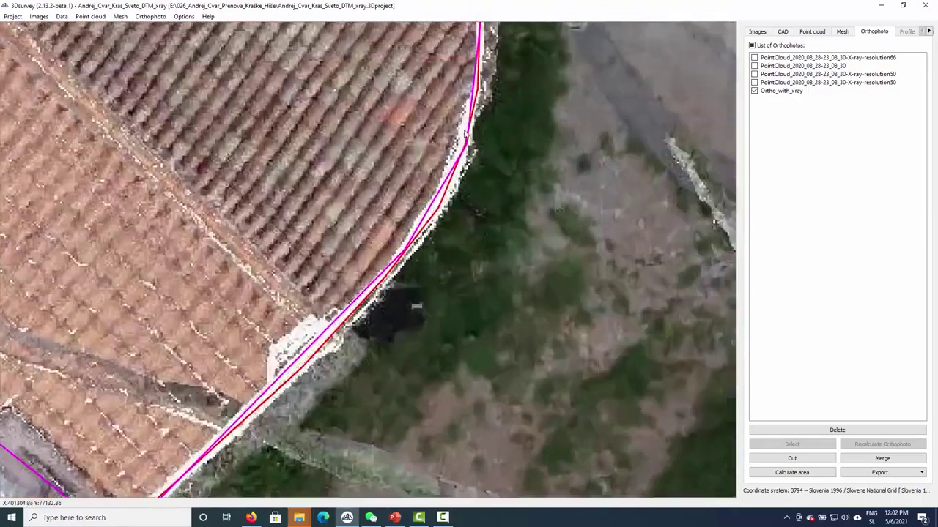
scroll(466, 134, "up", 2)
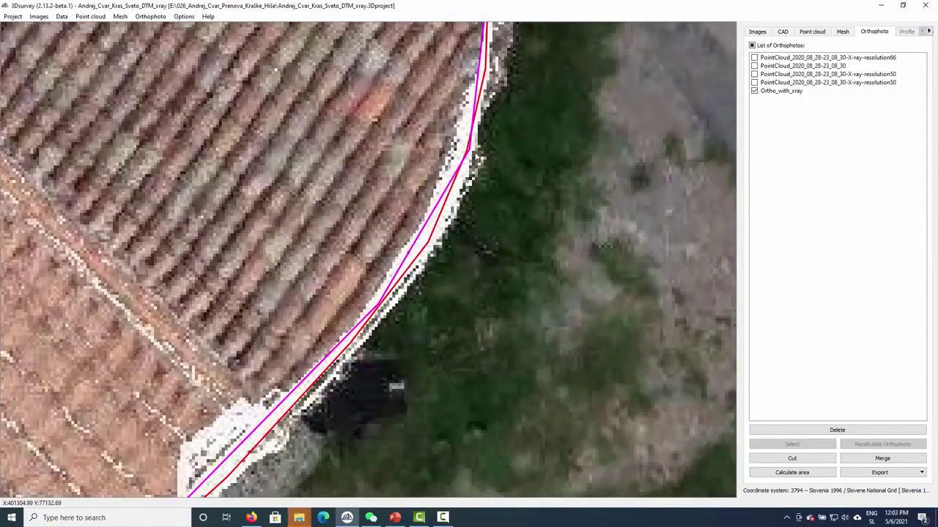
left_click_drag(481, 111, 455, 232)
left_click_drag(464, 123, 477, 297)
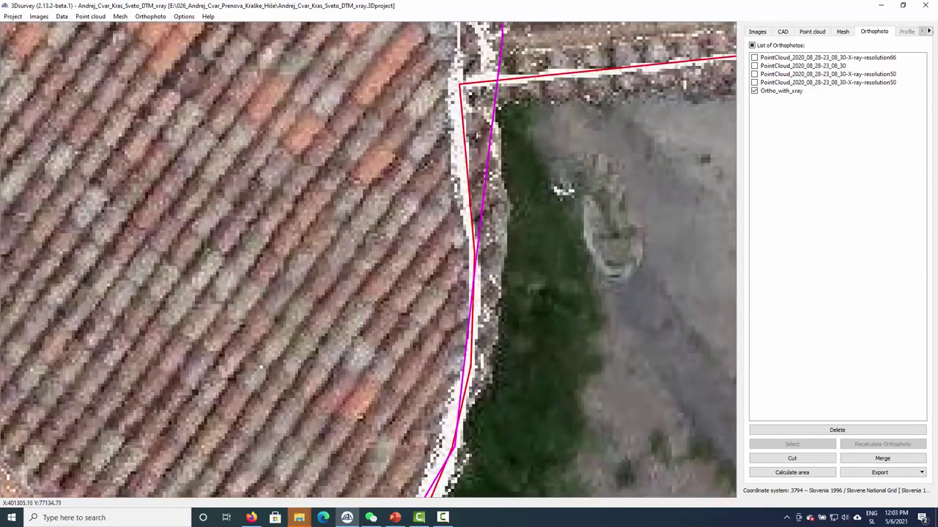
left_click_drag(535, 94, 511, 136)
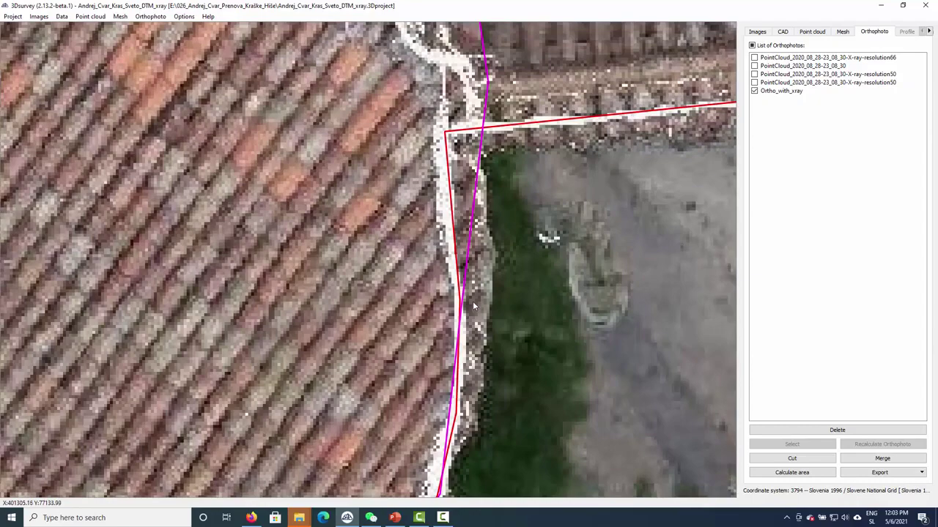
left_click_drag(455, 303, 455, 159)
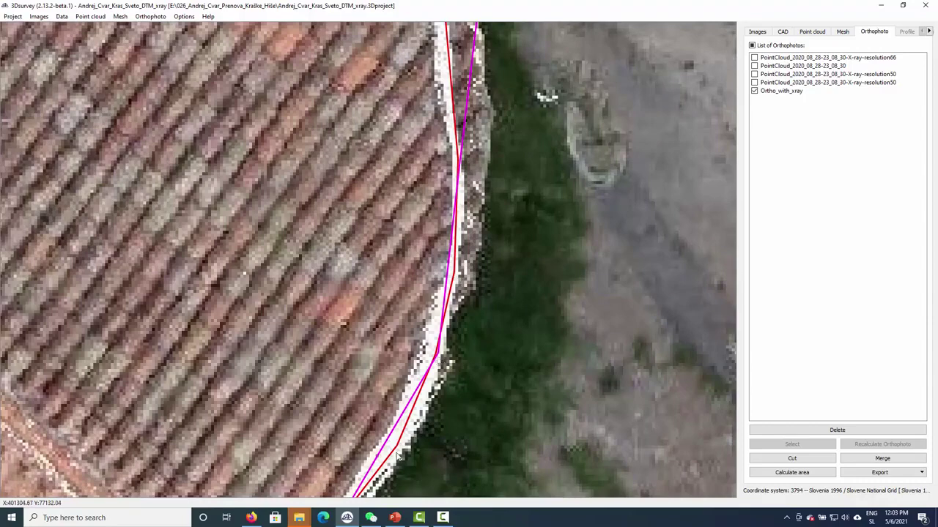
Follow the OBJEKTI and Buildings lines from the curved wall along the straight wall to the corner of the paved yard, checking their offset
left_click_drag(397, 455, 551, 210)
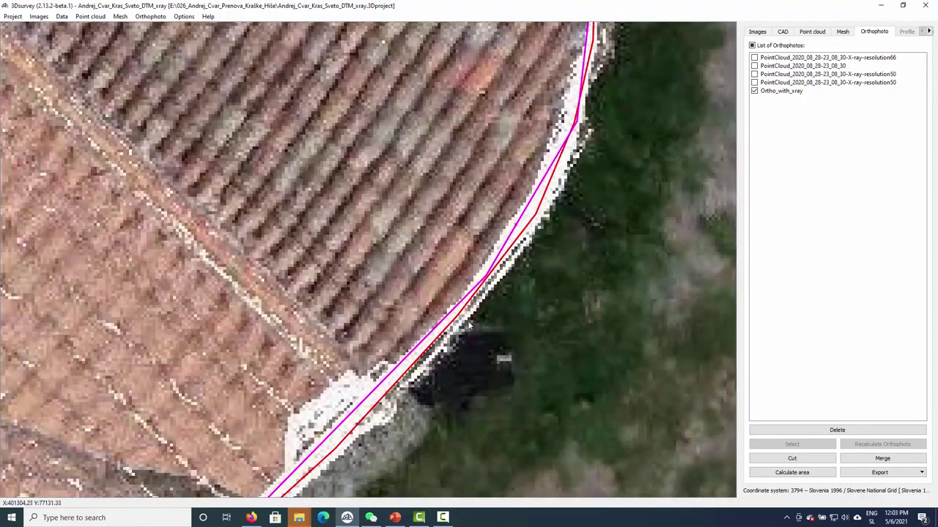
left_click_drag(438, 368, 485, 293)
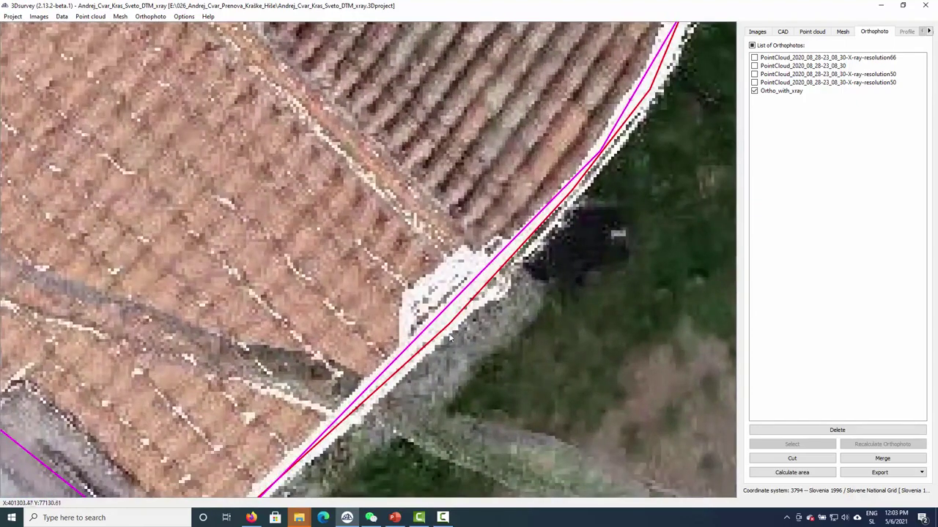
left_click_drag(452, 337, 521, 275)
left_click_drag(443, 386, 484, 303)
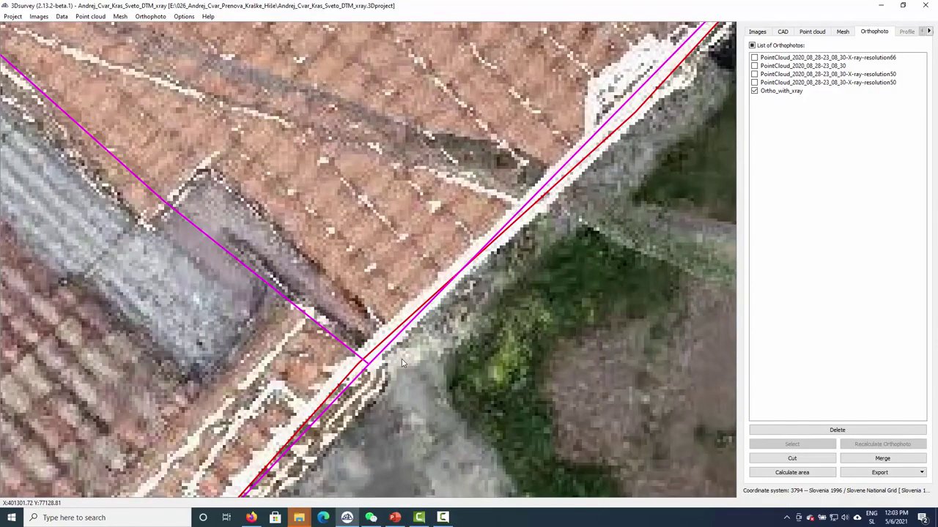
scroll(408, 363, "down", 1)
left_click_drag(405, 399, 473, 299)
left_click_drag(288, 406, 348, 316)
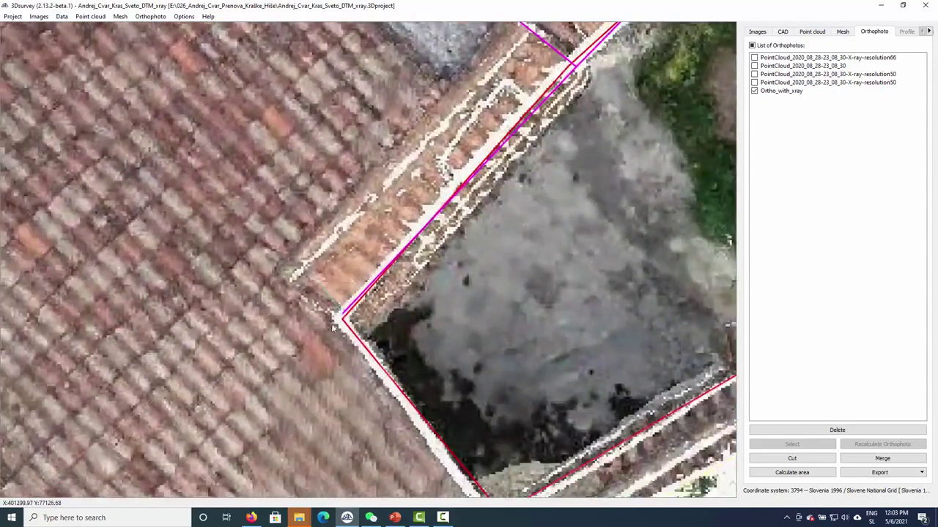
scroll(347, 315, "up", 4)
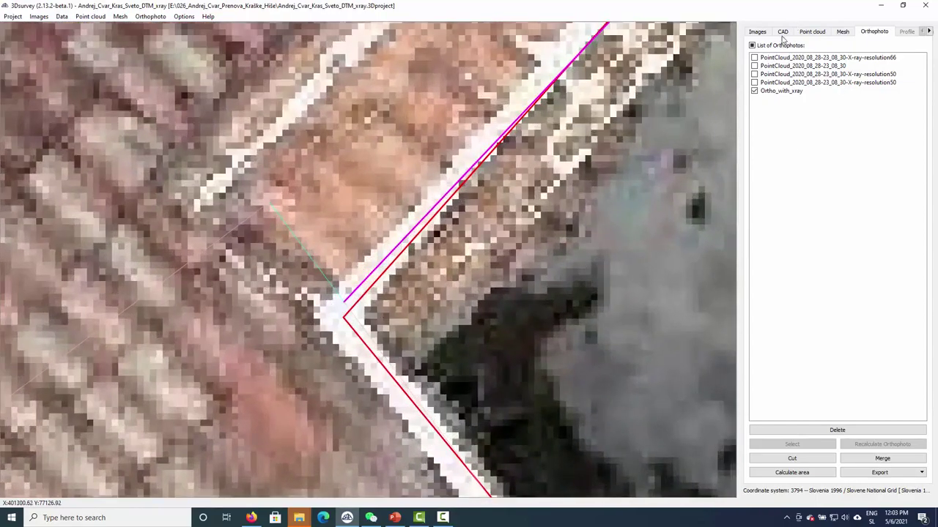
Measure the 2D distance between the OBJEKTI and Buildings lines at the tiled roof's corner facing the grassy courtyard in the CAD view
scroll(566, 254, "down", 3)
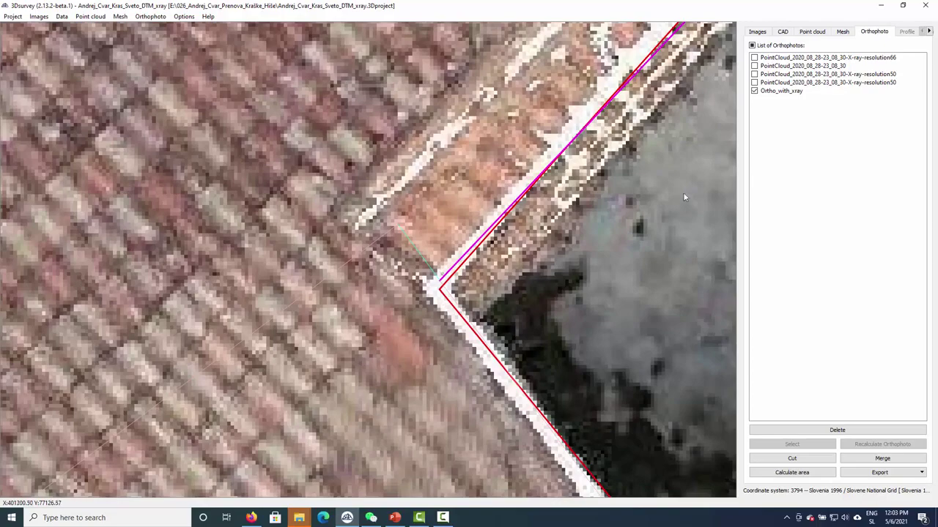
left_click(783, 32)
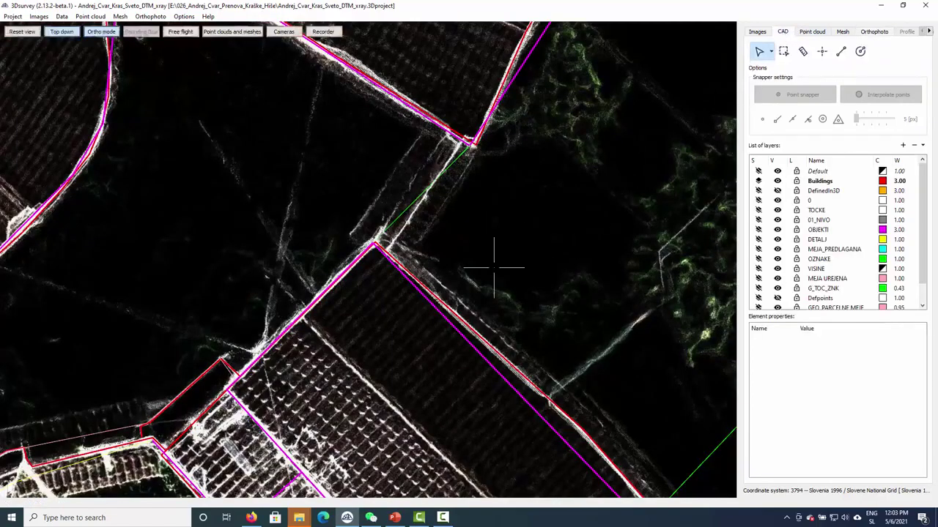
scroll(542, 184, "up", 3)
middle_click_drag(544, 185, 725, 49)
right_click_drag(282, 356, 352, 356)
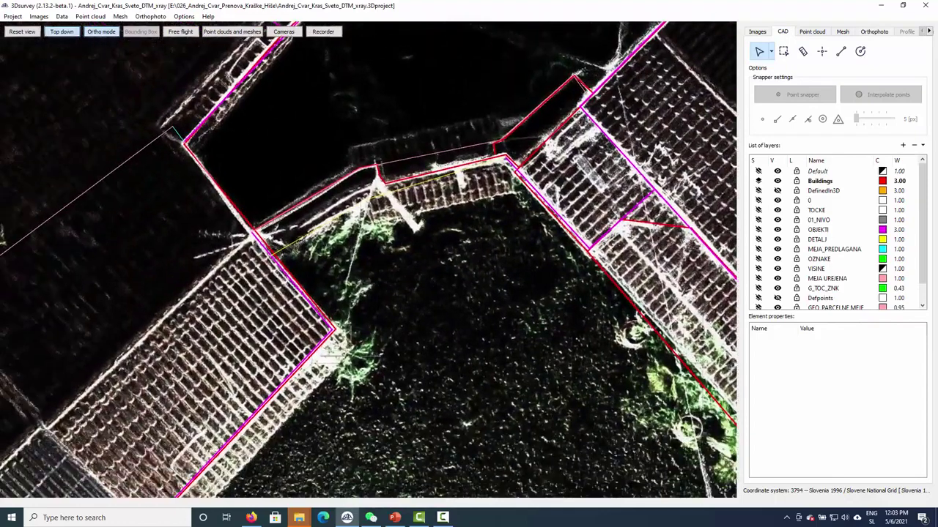
left_click(803, 51)
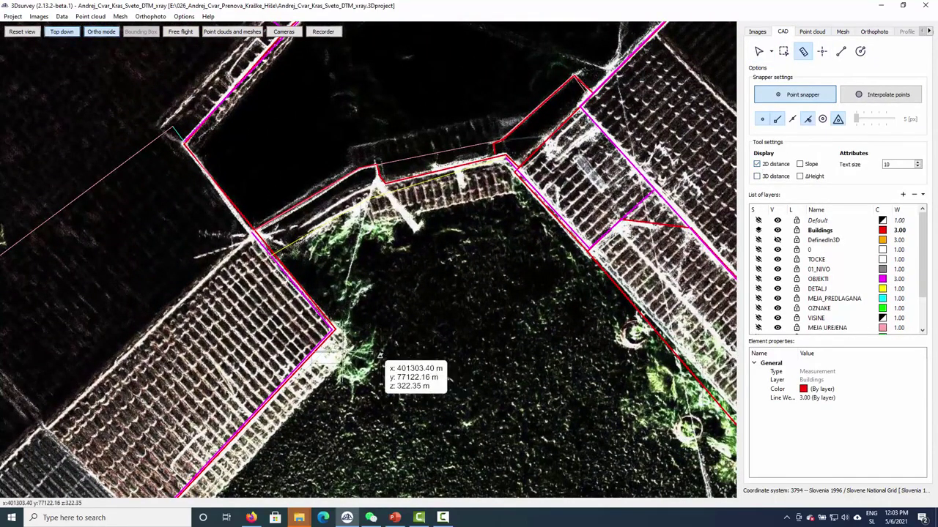
left_click(334, 329)
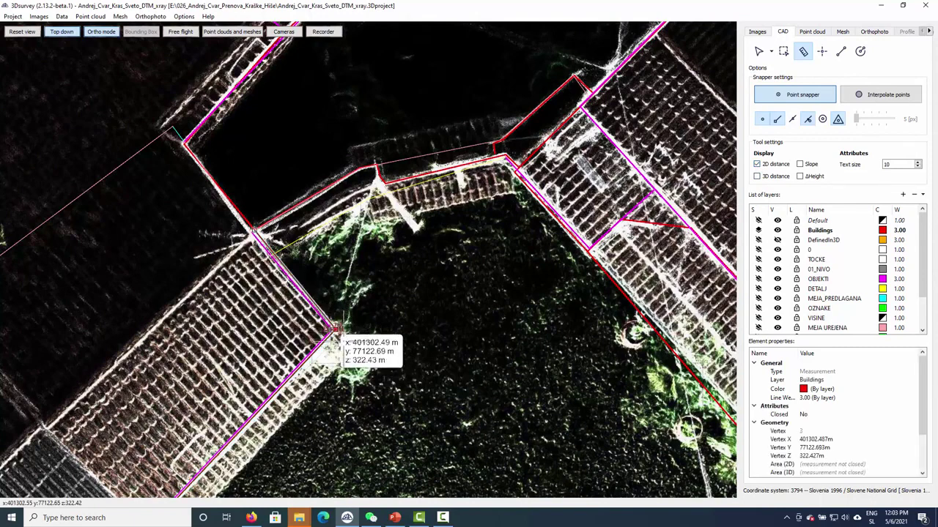
key("Escape")
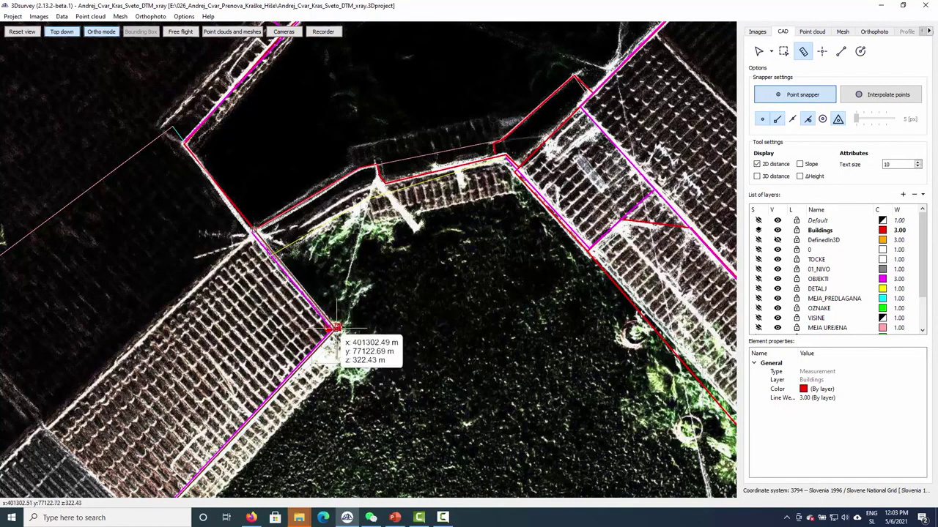
Try to select the distance measurement at the tiled roof's courtyard corner
left_click(759, 53)
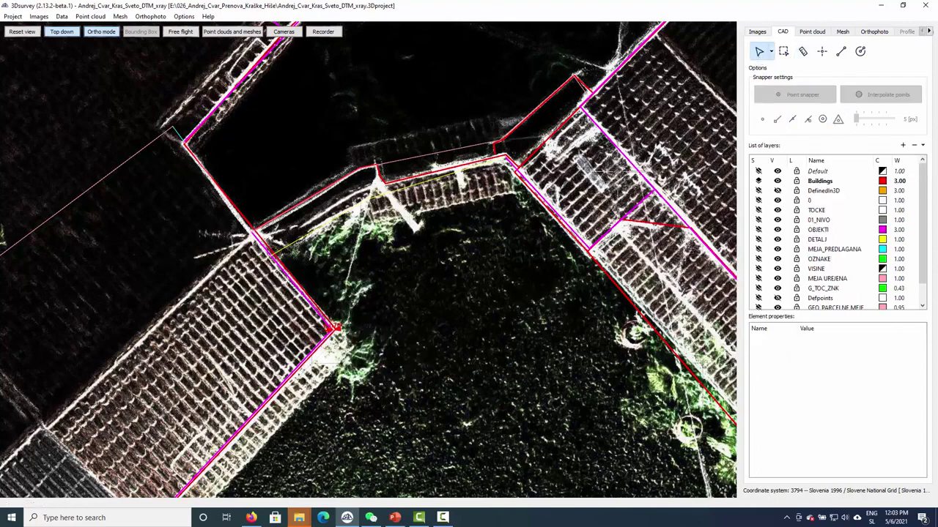
left_click(335, 328)
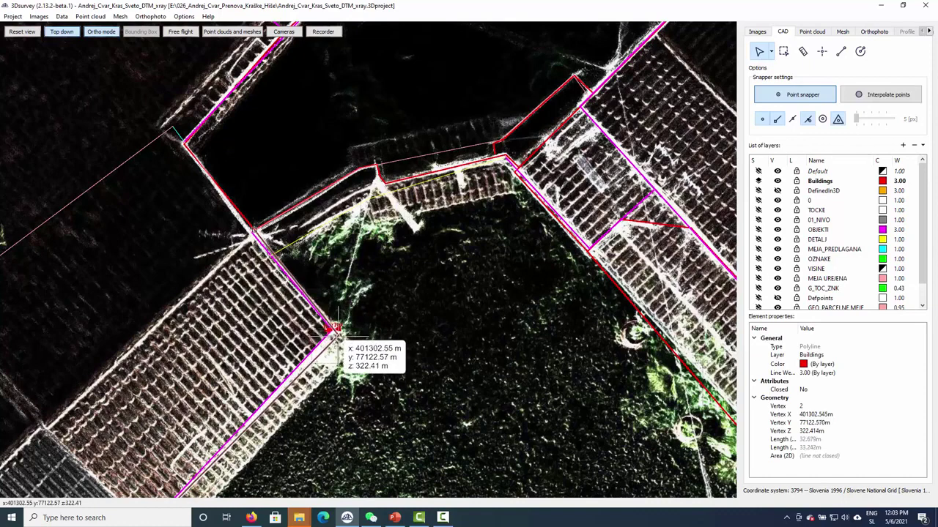
left_click(337, 327)
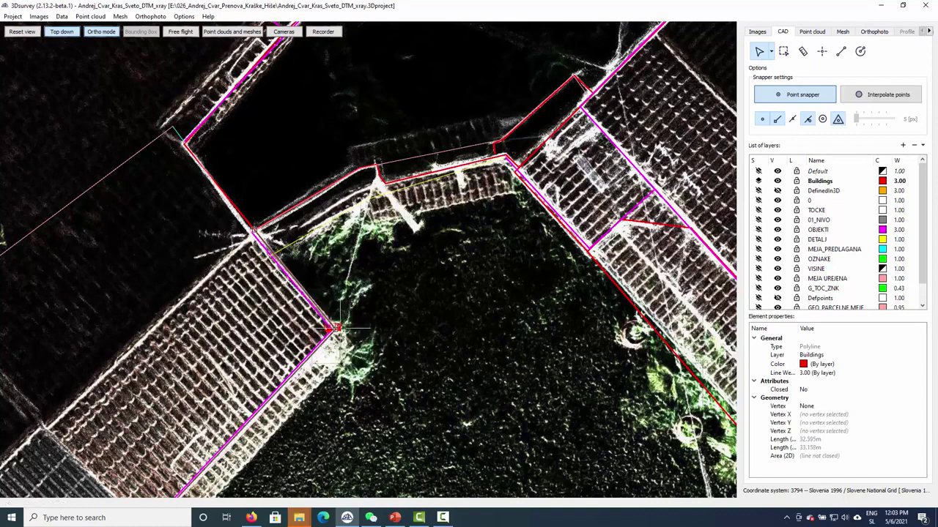
left_click(345, 333)
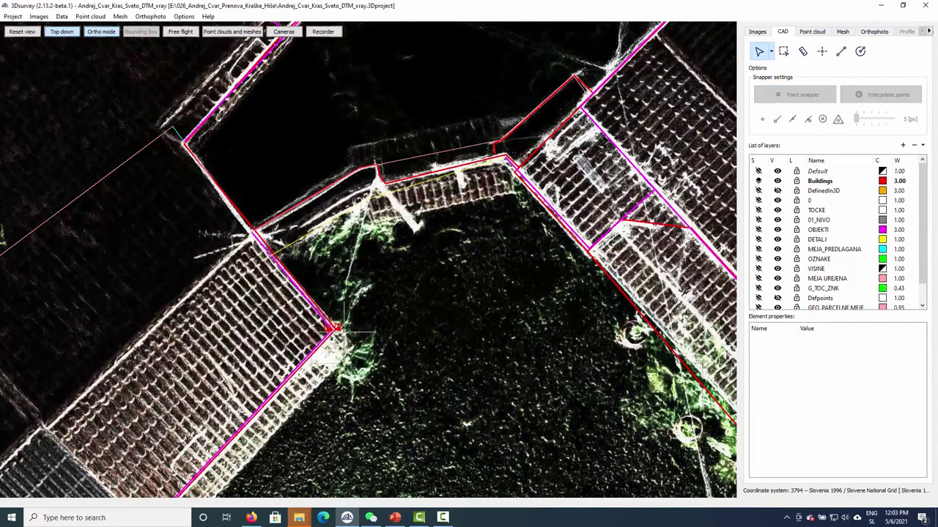
Restore the top-down orthographic view of the roofs surrounding the courtyard
left_click_drag(336, 328, 147, 110)
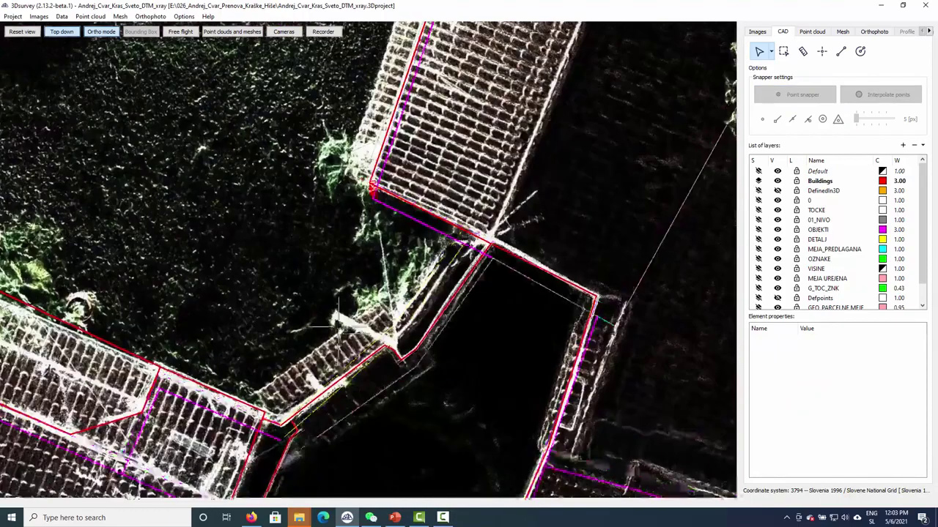
left_click(102, 31)
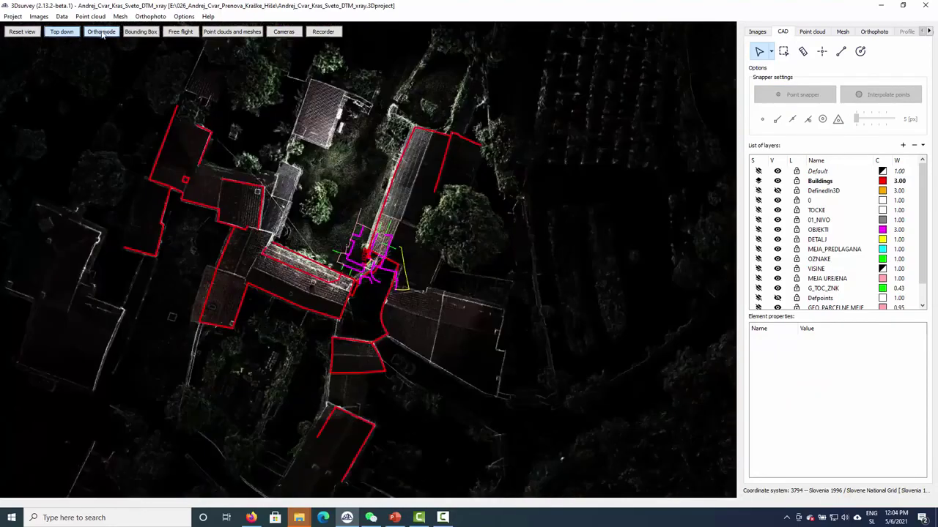
left_click(61, 32)
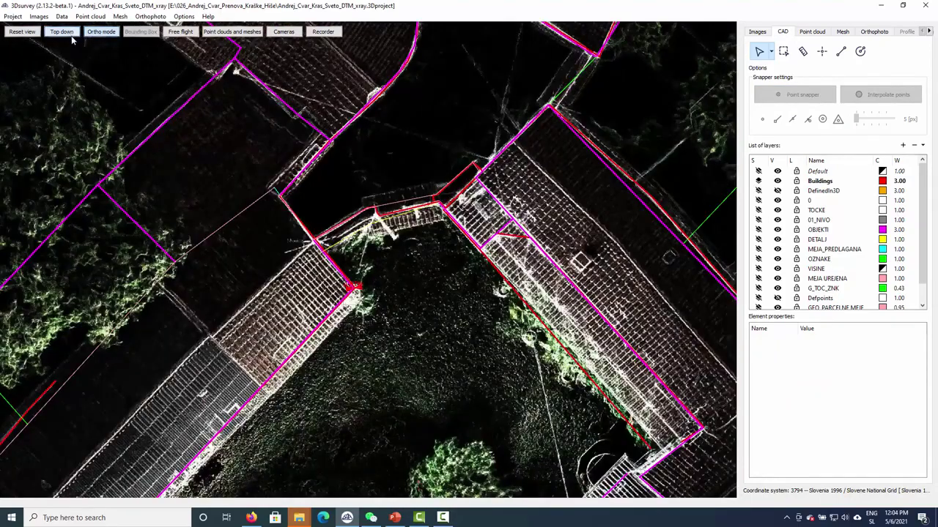
scroll(366, 293, "up", 3)
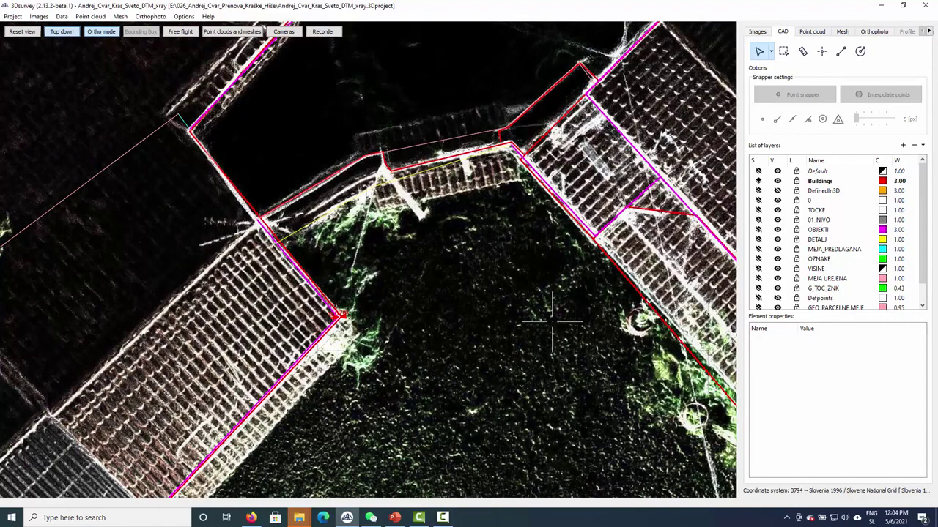
right_click_drag(552, 323, 492, 354)
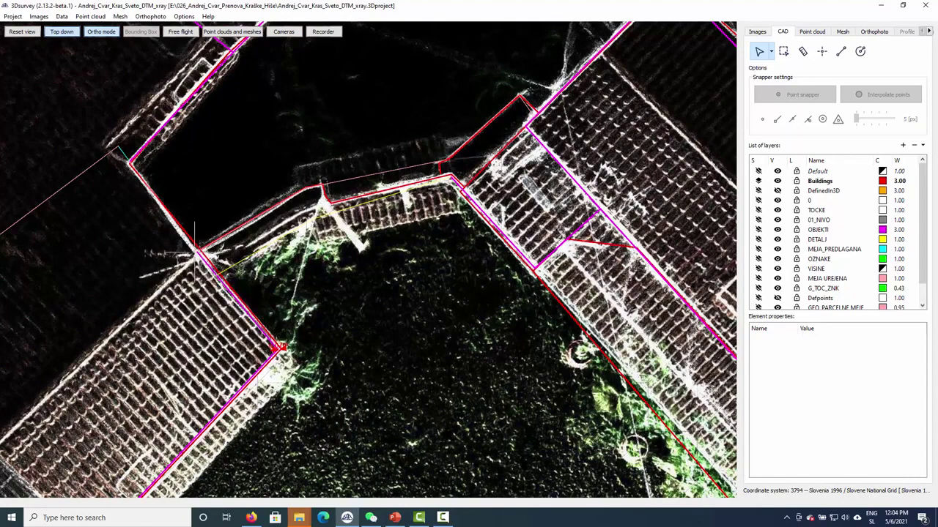
Set the measurement text size to 19 and measure the 2D line offset where the tiled roof meets the small curved wall
left_click(803, 51)
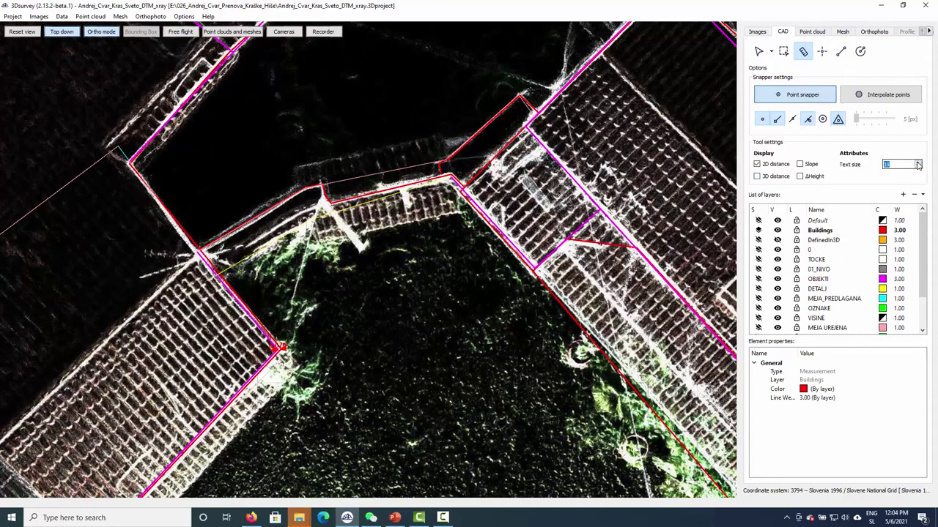
left_click(198, 252)
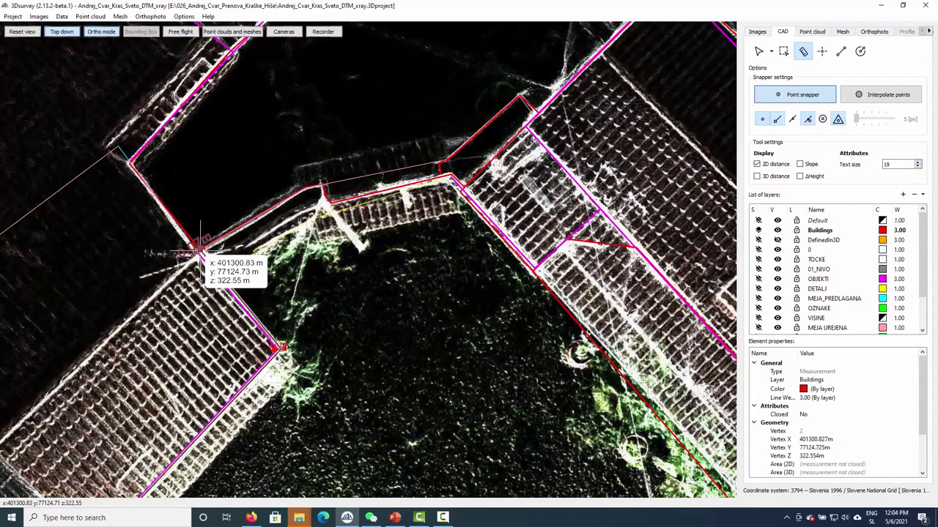
left_click(194, 256)
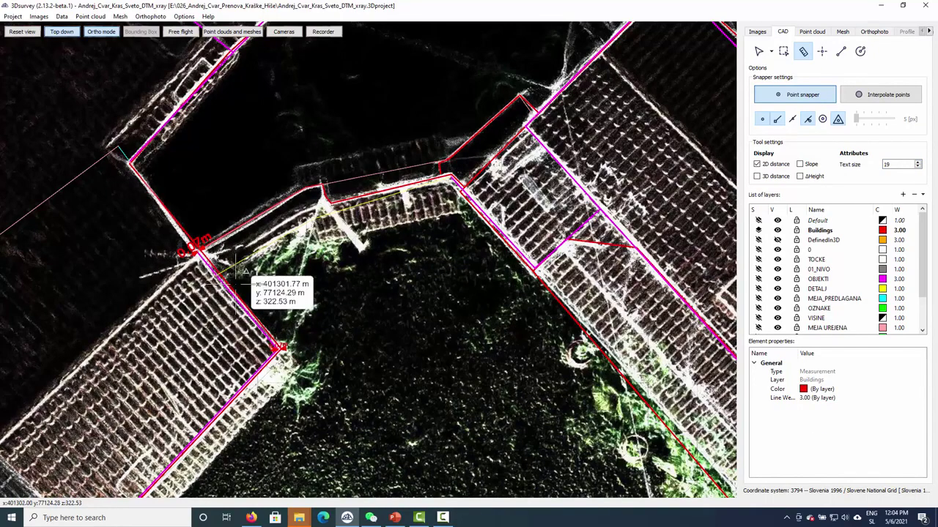
Measure the 2D distance between the OBJEKTI and Buildings lines at the far end corner of the long roof
scroll(423, 223, "up", 3)
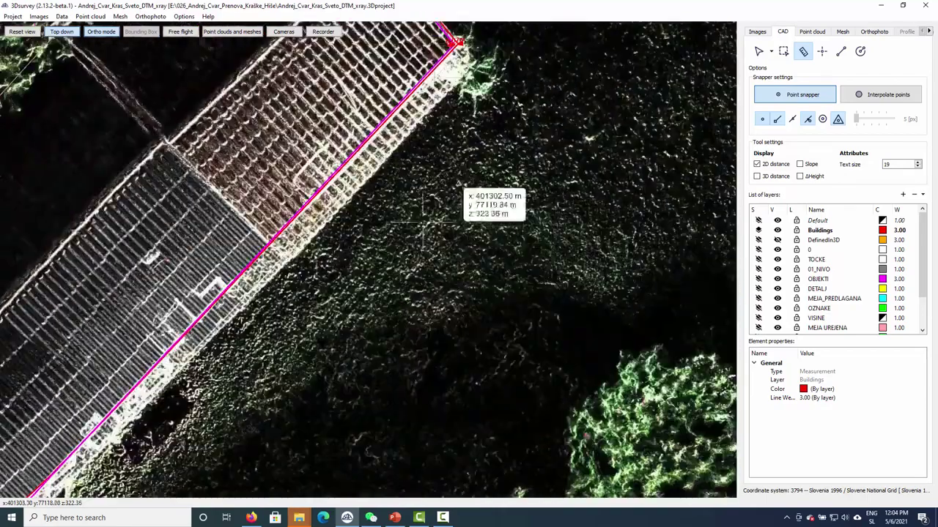
scroll(440, 257, "down", 3)
scroll(264, 308, "down", 2)
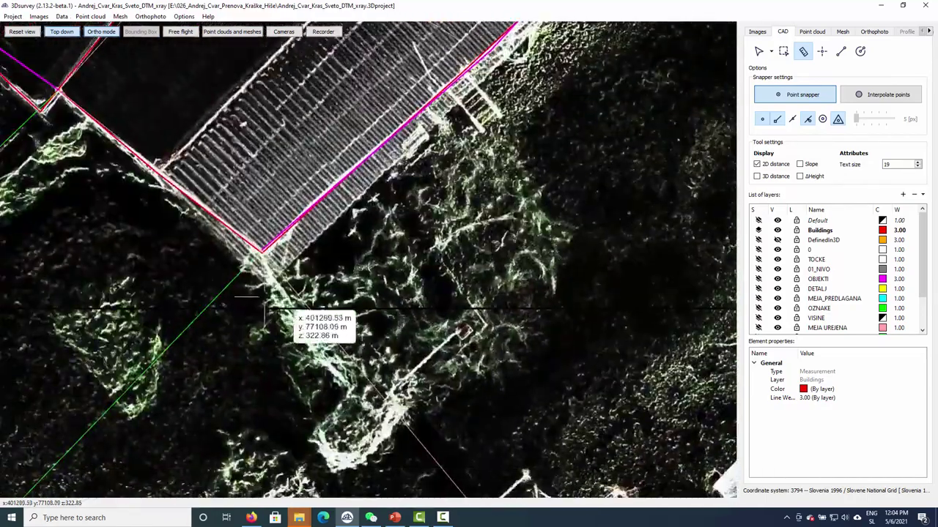
left_click(262, 250)
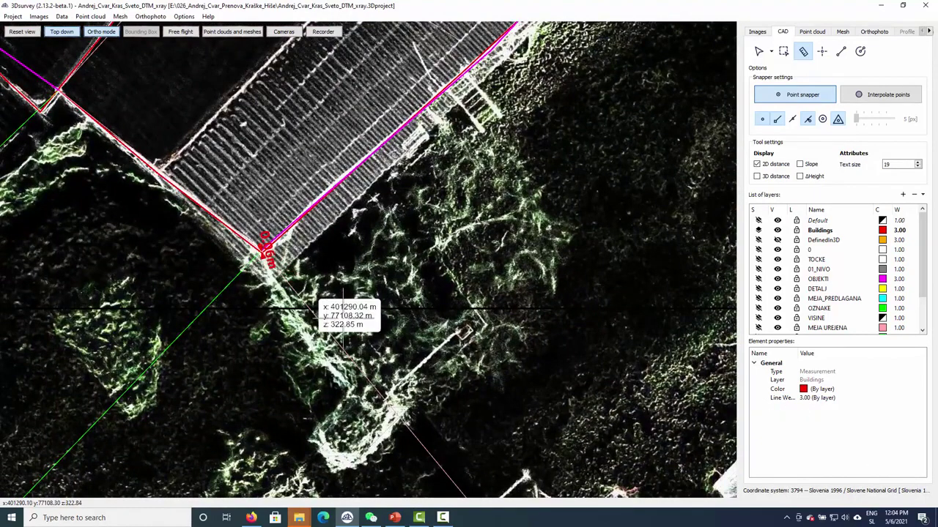
double_click(268, 264)
Examine the OBJEKTI and Buildings lines against the X-ray wall traces from the long roof's end around the dark roofs to the paved yard
right_click_drag(107, 198, 342, 380)
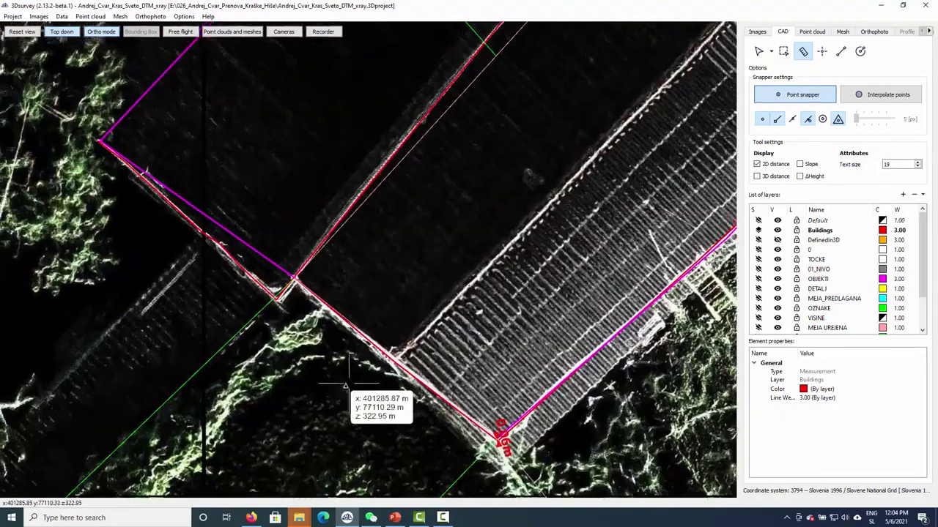
right_click_drag(396, 353, 414, 231)
right_click_drag(300, 180, 321, 233)
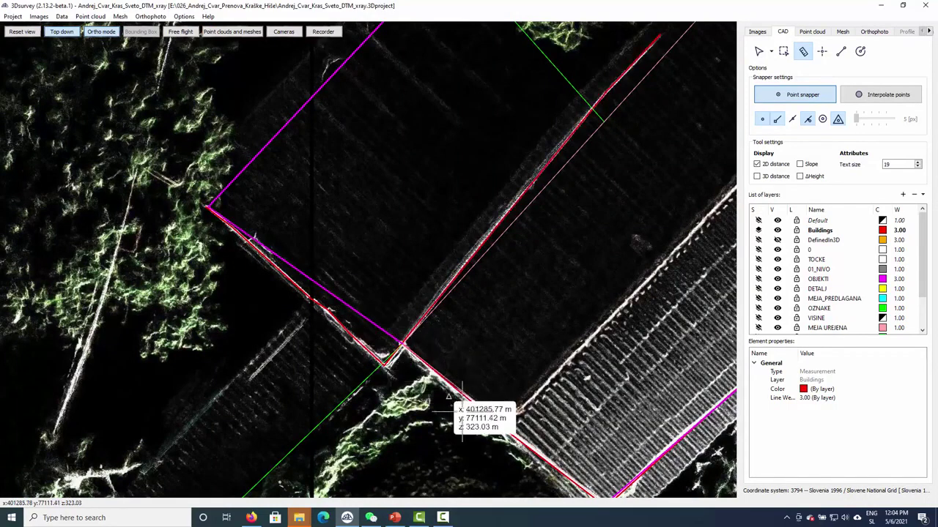
middle_click_drag(541, 432, 510, 377)
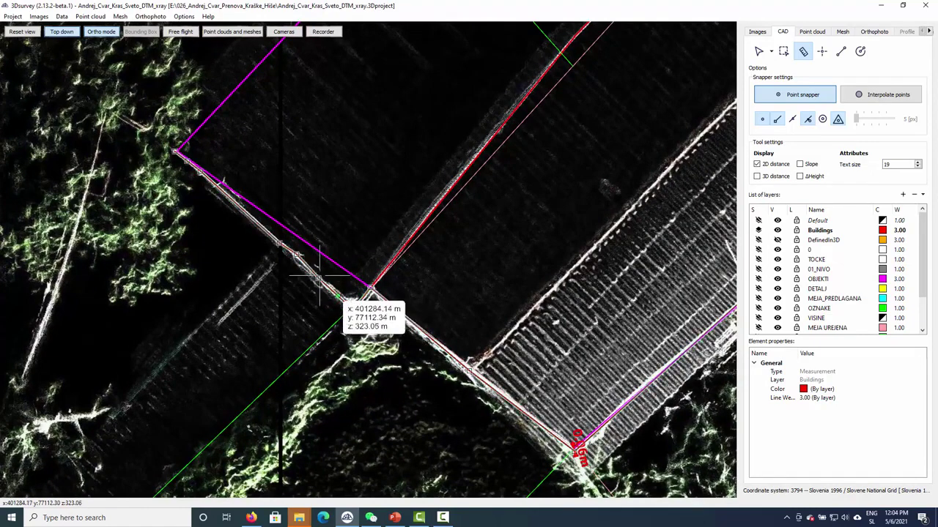
scroll(187, 110, "up", 3)
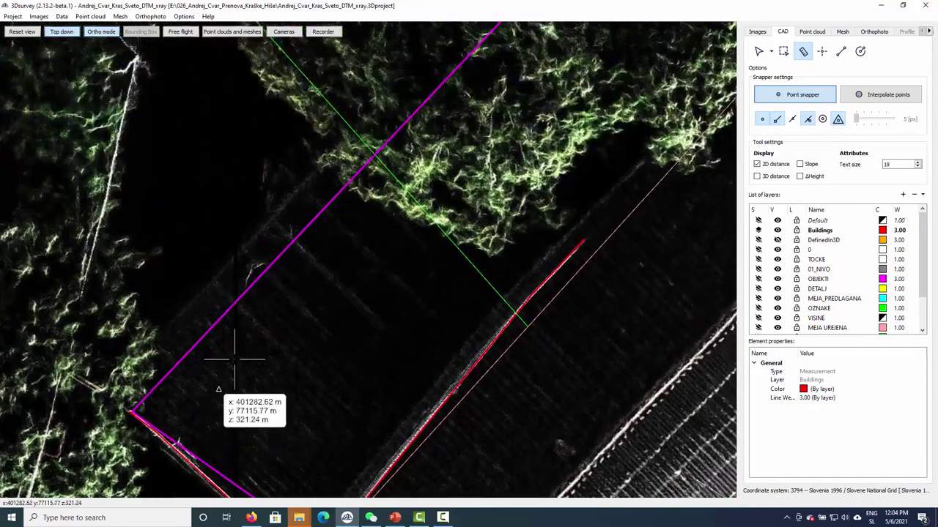
middle_click_drag(381, 213, 185, 405)
middle_click_drag(408, 249, 238, 451)
middle_click_drag(395, 188, 310, 366)
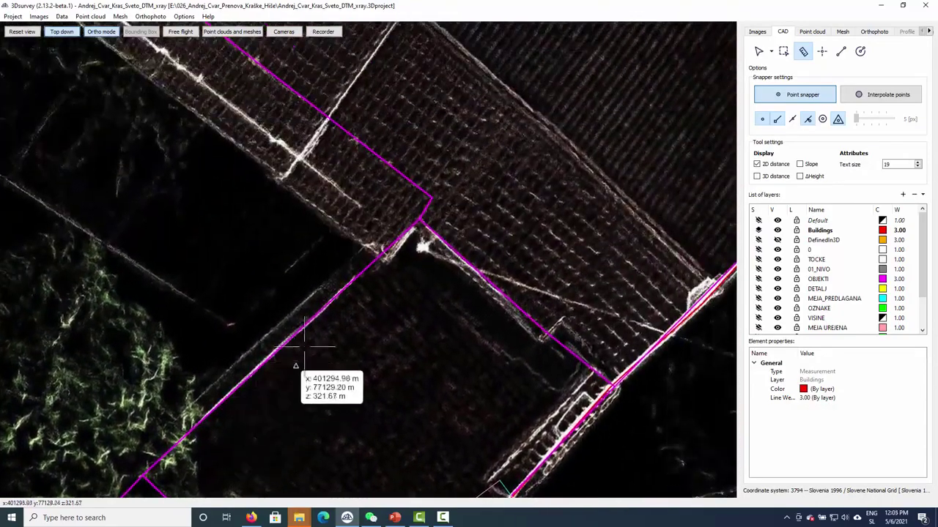
middle_click_drag(142, 183, 426, 139)
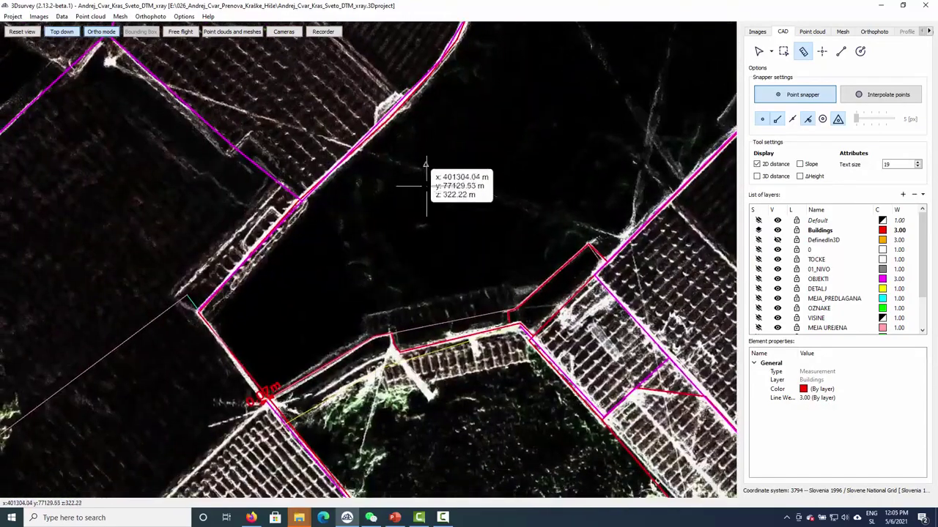
Measure the 2D offset between the OBJEKTI and Buildings lines at the building corner across the yard, where the short connecting wall joins
scroll(425, 163, "down", 4)
middle_click_drag(470, 176, 320, 335)
scroll(323, 326, "up", 4)
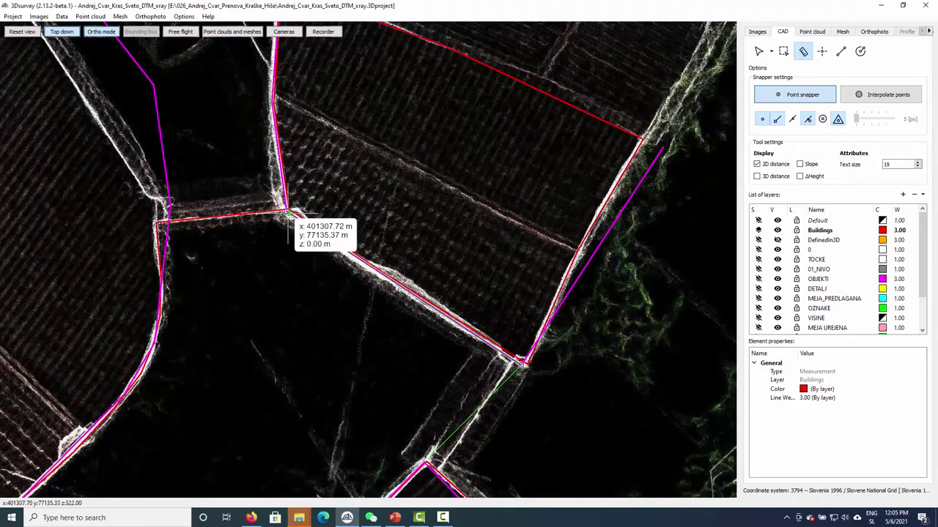
left_click(289, 211)
key("Escape")
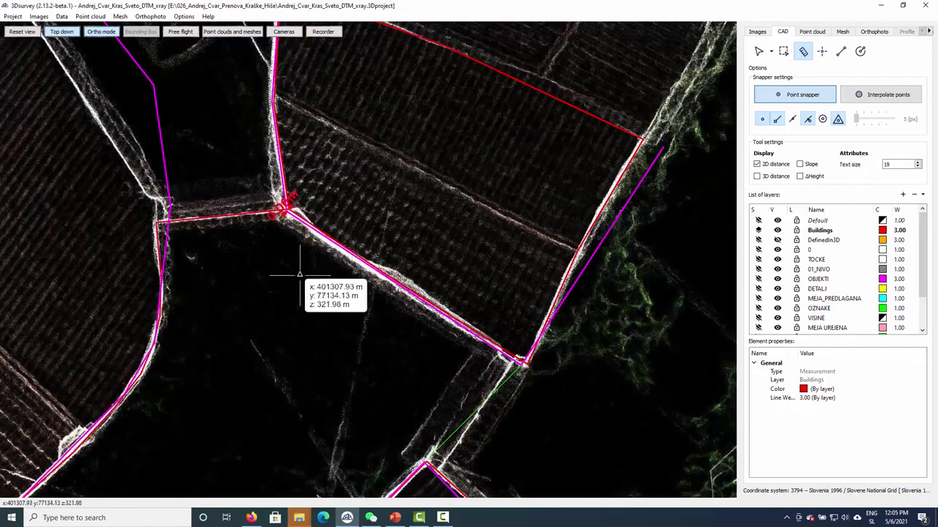
Examine the OBJEKTI line's offset along the outer wall and compare both layers with the X-ray traces across the remaining buildings around the courtyard
middle_click_drag(343, 181, 262, 465)
middle_click_drag(407, 348, 235, 253)
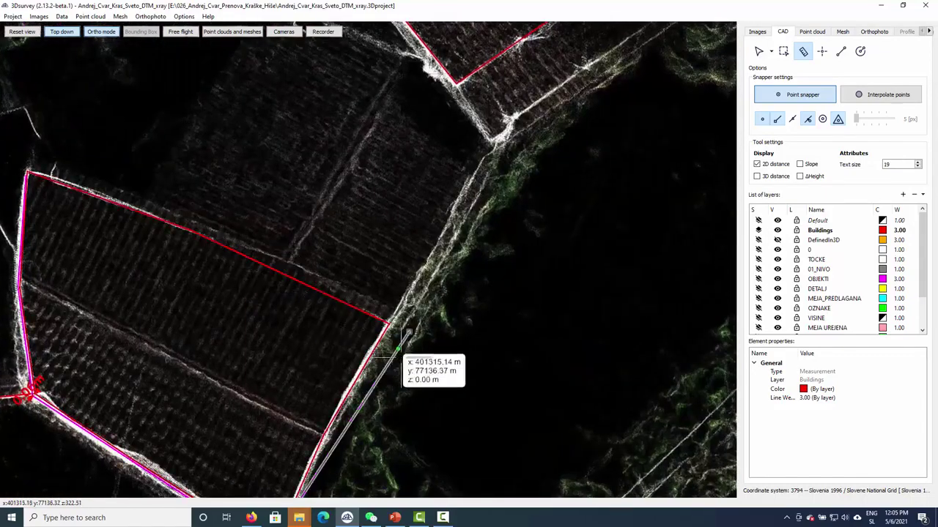
middle_click_drag(398, 356, 419, 230)
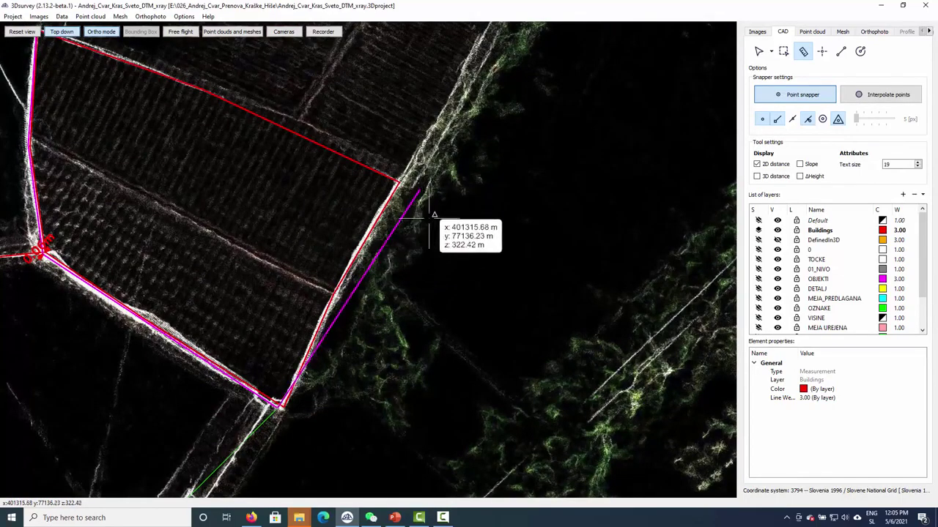
scroll(429, 166, "down", 3)
scroll(440, 210, "up", 2)
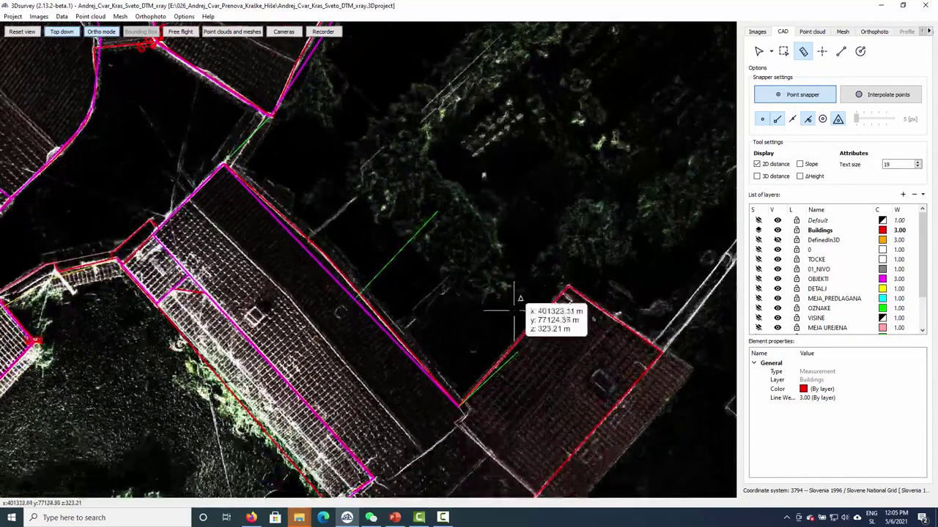
right_click_drag(513, 310, 234, 92)
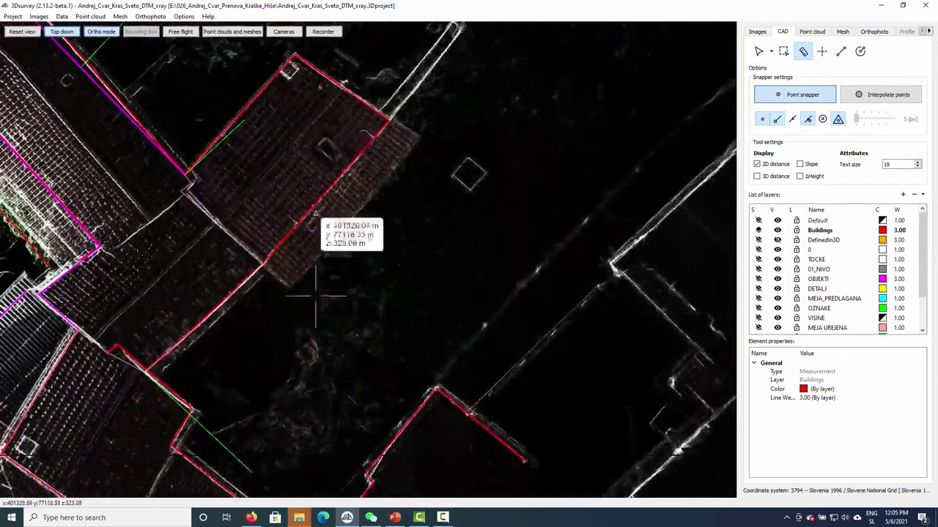
right_click_drag(312, 351, 393, 156)
right_click_drag(201, 362, 489, 336)
scroll(317, 395, "down", 3)
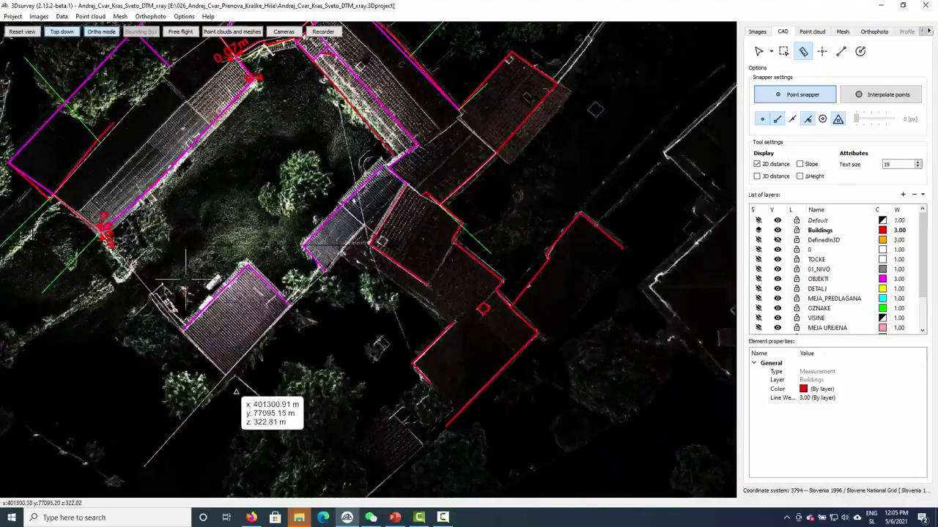
scroll(236, 393, "up", 6)
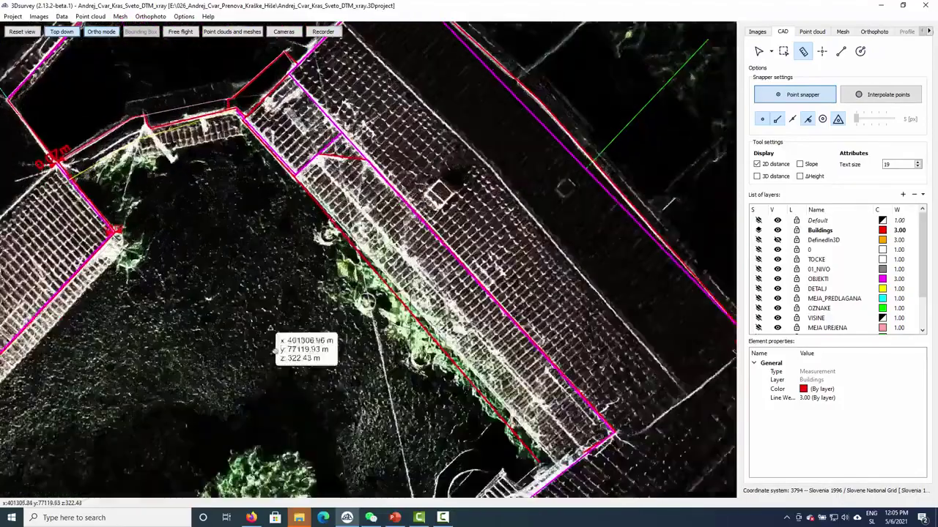
Measure the 2D offset between the OBJEKTI and Buildings lines at the dark roof's outer corner facing the neighbouring building across the gap
right_click_drag(268, 301, 293, 381)
scroll(243, 202, "up", 2)
right_click_drag(179, 244, 412, 262)
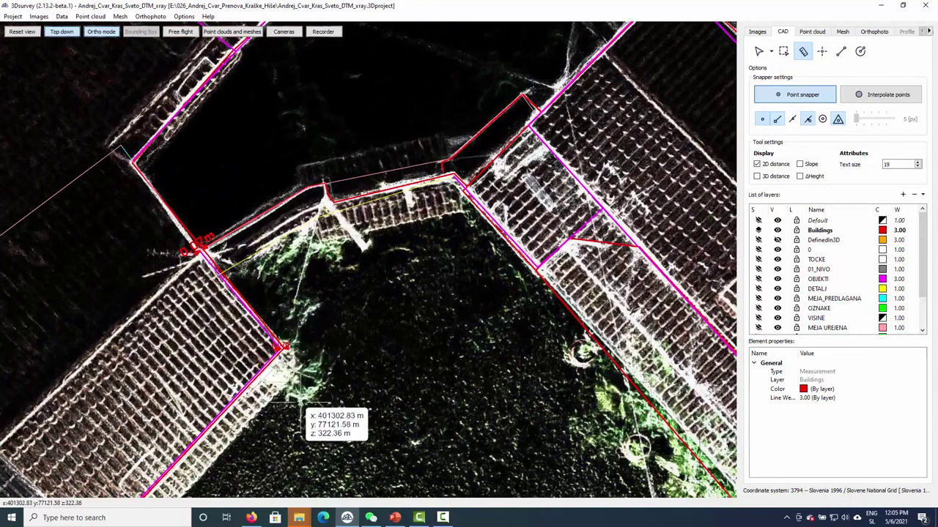
right_click_drag(330, 268, 336, 441)
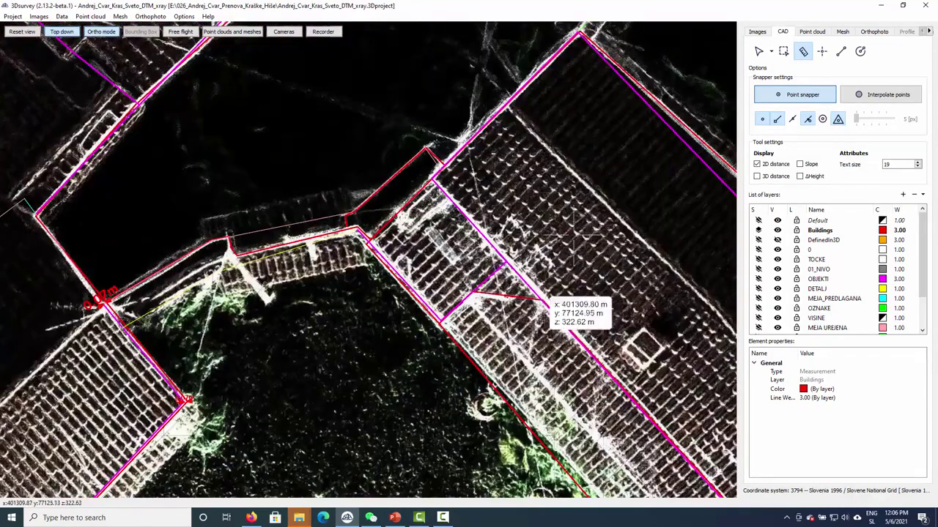
right_click_drag(570, 213, 401, 408)
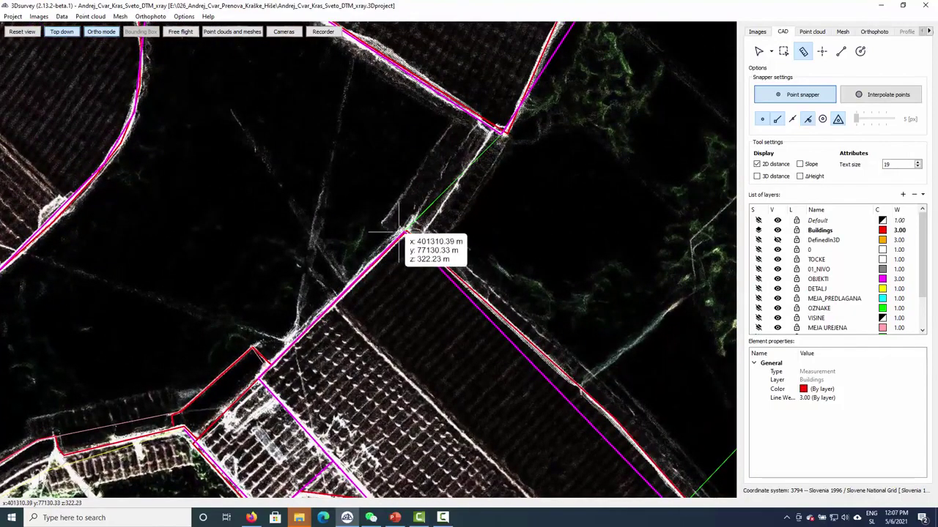
left_click(407, 231)
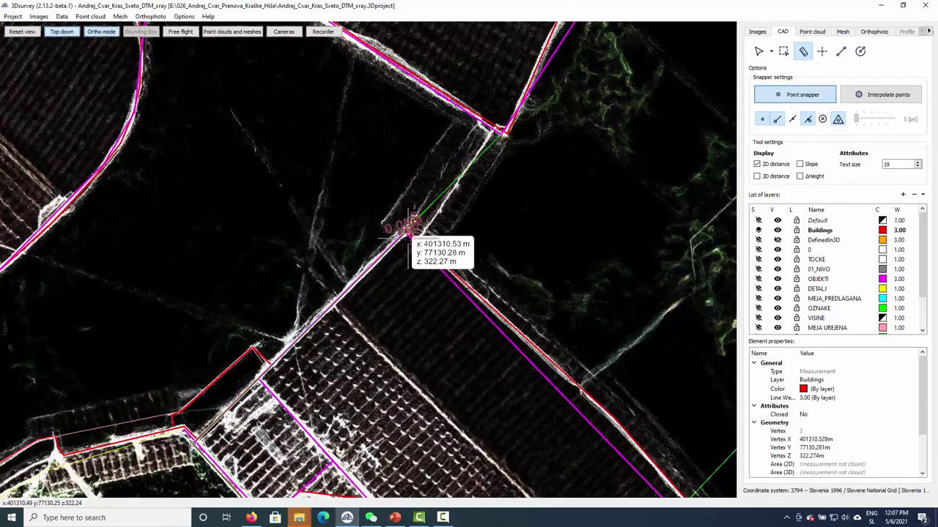
right_click(420, 288)
Measure the 2D distance between the OBJEKTI and Buildings lines at the neighbouring building's nearest corner, where the green line ends
right_click_drag(501, 153, 454, 241)
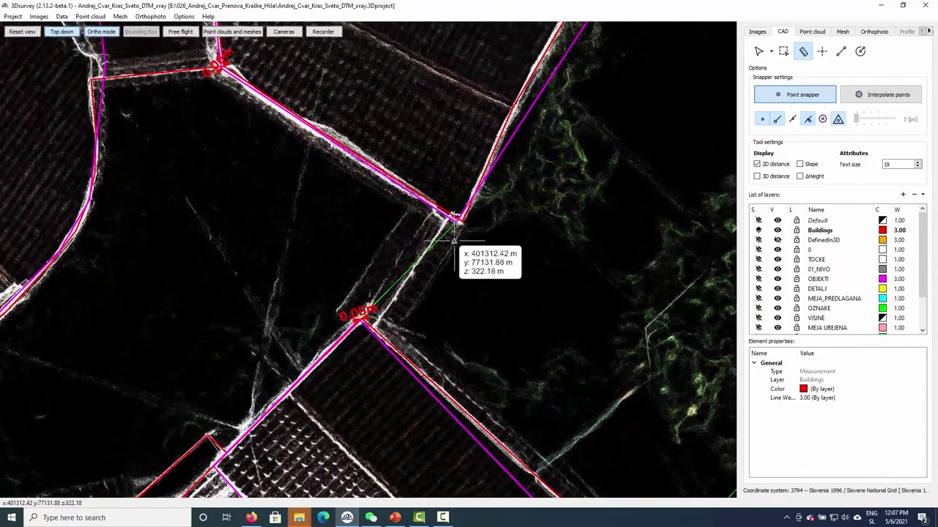
mouse_move(219, 170)
right_mouse_down()
mouse_move(226, 192)
mouse_move(84, 208)
right_mouse_up()
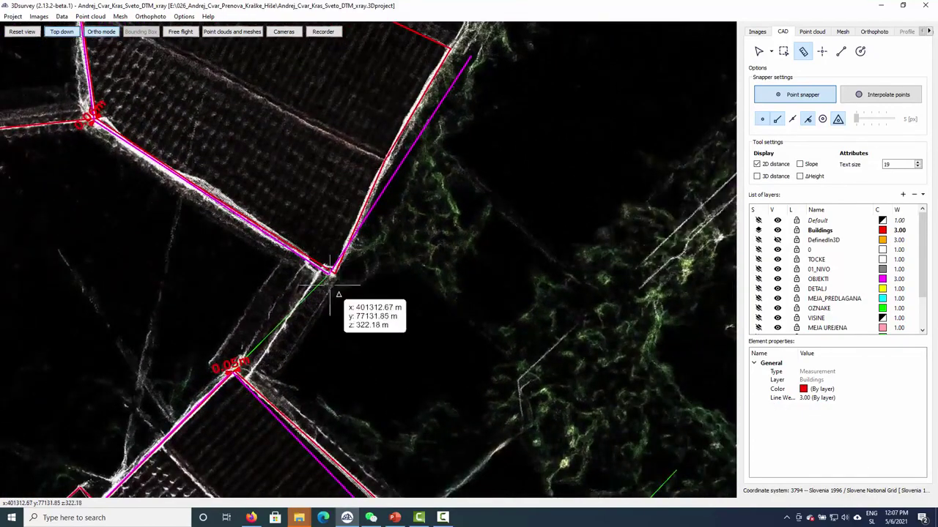
left_click(333, 270)
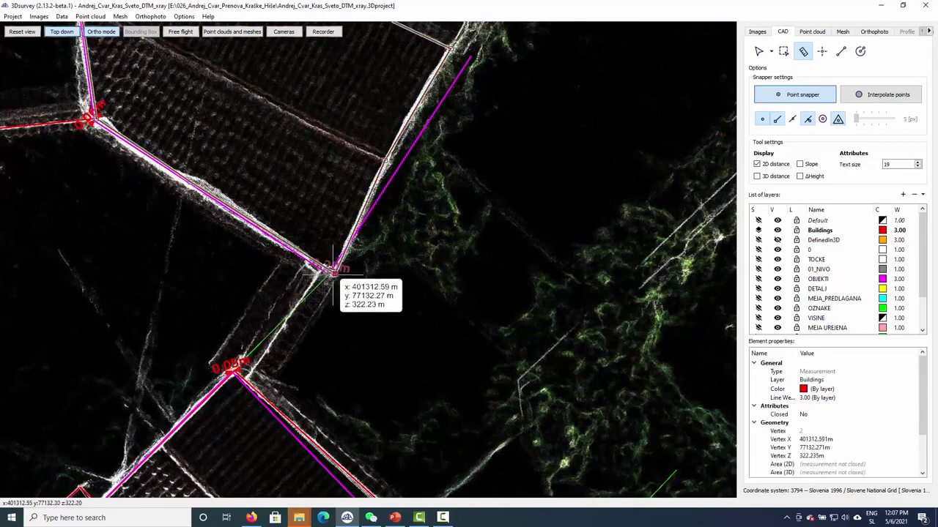
key("Escape")
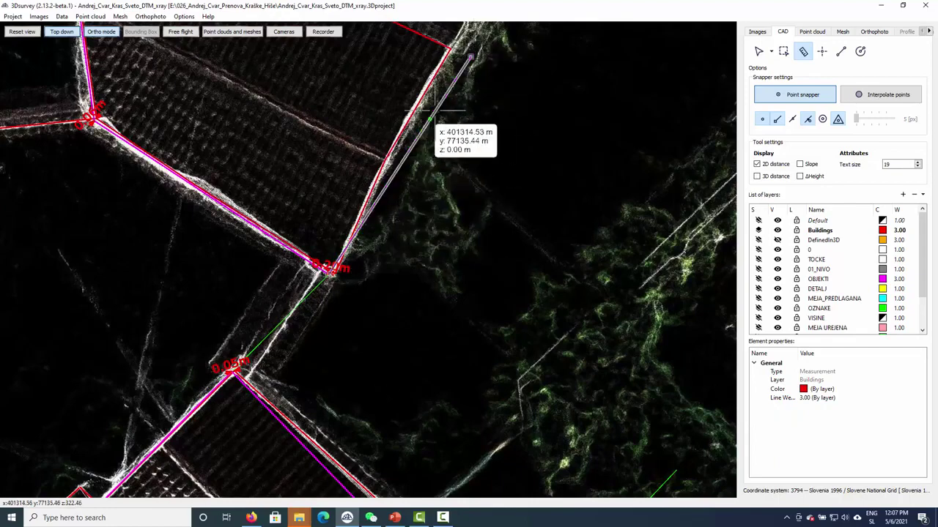
Measure the 2D offset between the OBJEKTI and Buildings lines at the same building's far corner, near the parked car
middle_click_drag(247, 312, 381, 506)
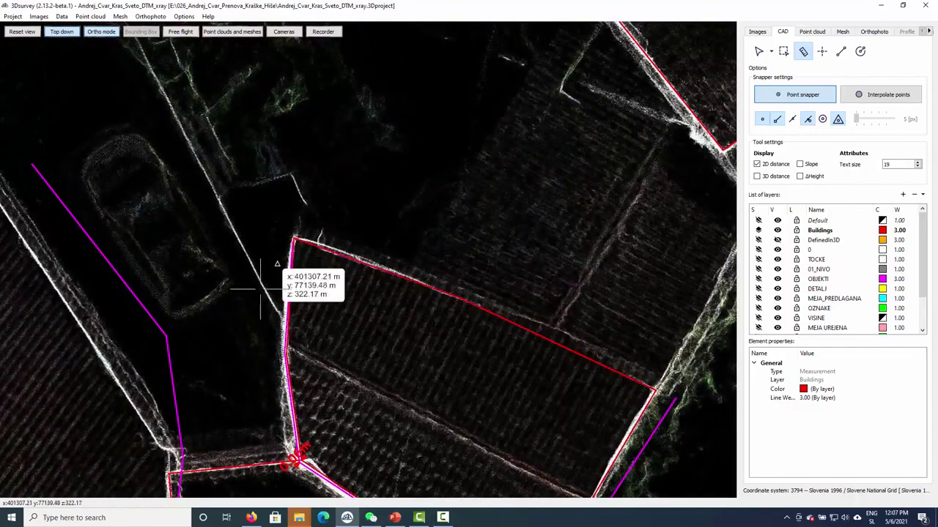
left_click(293, 241)
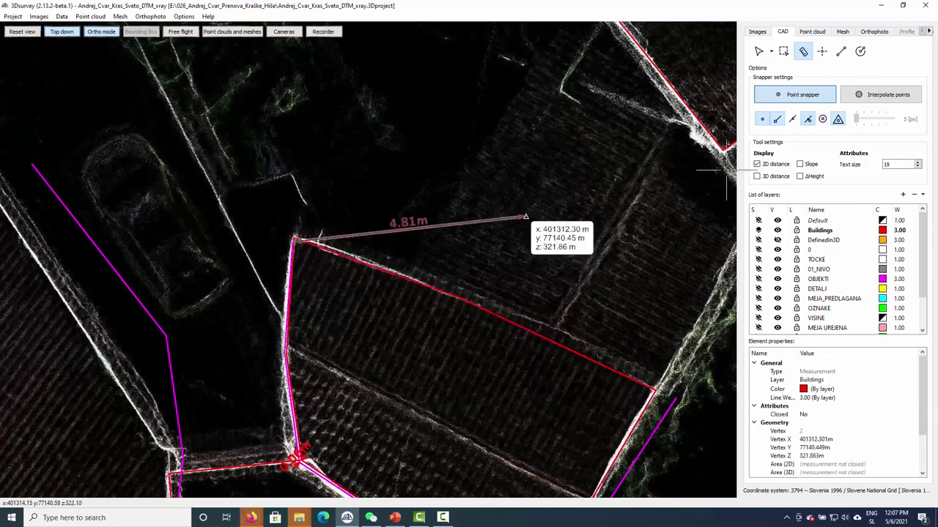
right_click(296, 244)
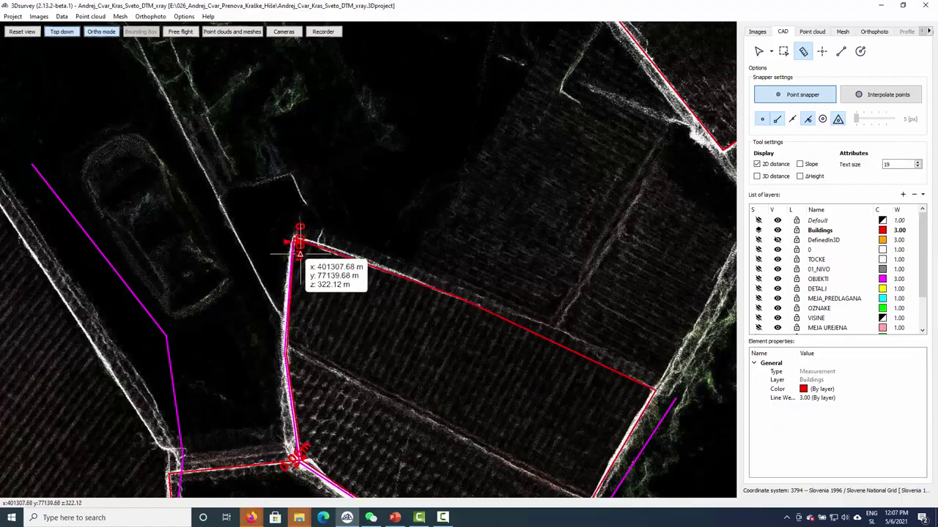
Compare the OBJEKTI and Buildings lines with the X-ray traces along the long roof and the end wall of the adjoining dark building
scroll(262, 296, "down", 7)
scroll(290, 327, "up", 7)
middle_click_drag(367, 239, 575, 46)
middle_click_drag(353, 335, 661, 108)
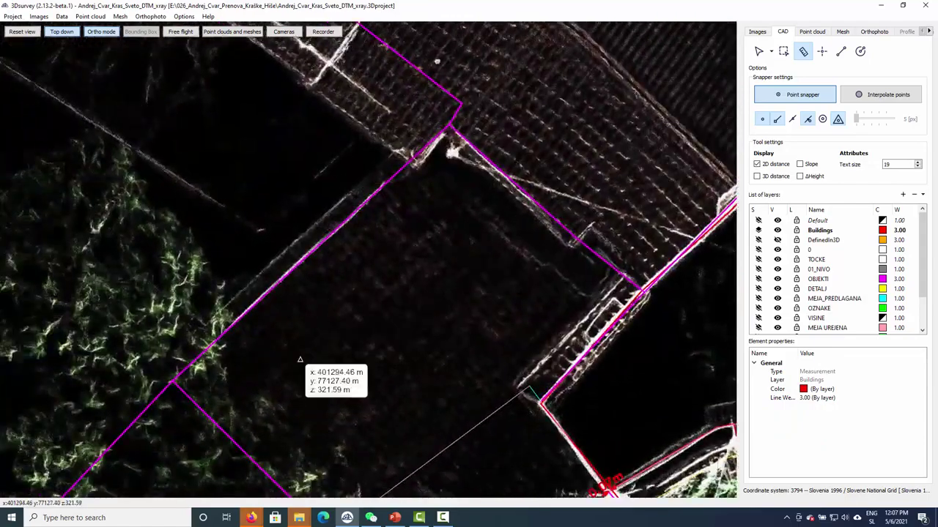
middle_click_drag(300, 359, 445, 62)
middle_click_drag(342, 358, 381, 104)
middle_click_drag(247, 279, 399, 118)
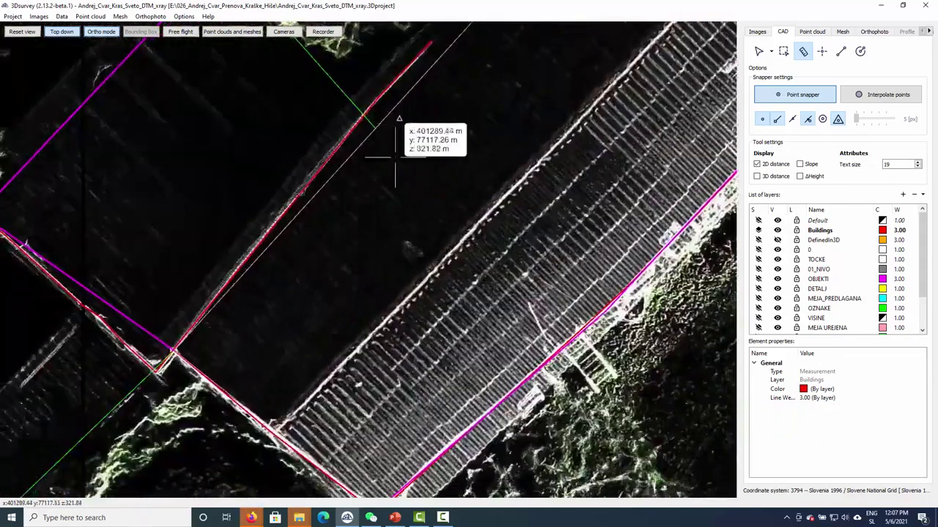
middle_click_drag(396, 336, 355, 219)
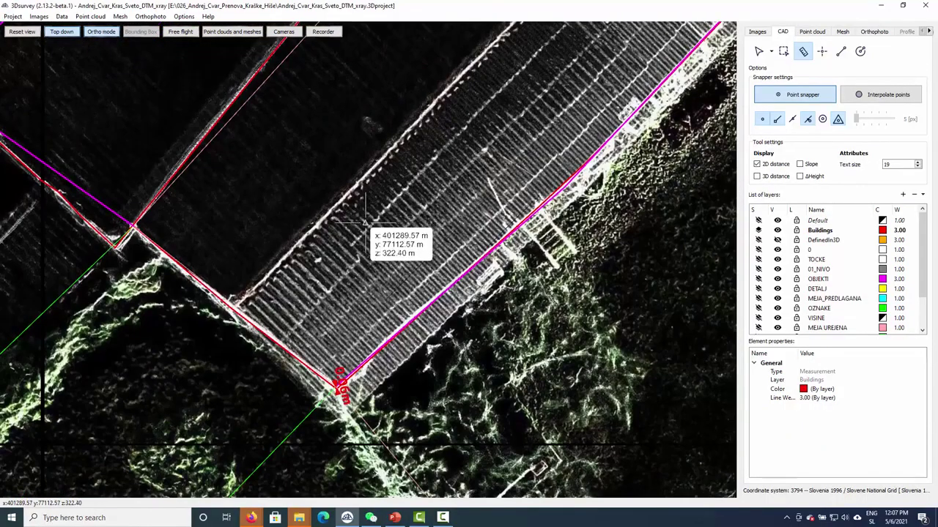
scroll(366, 285, "up", 3)
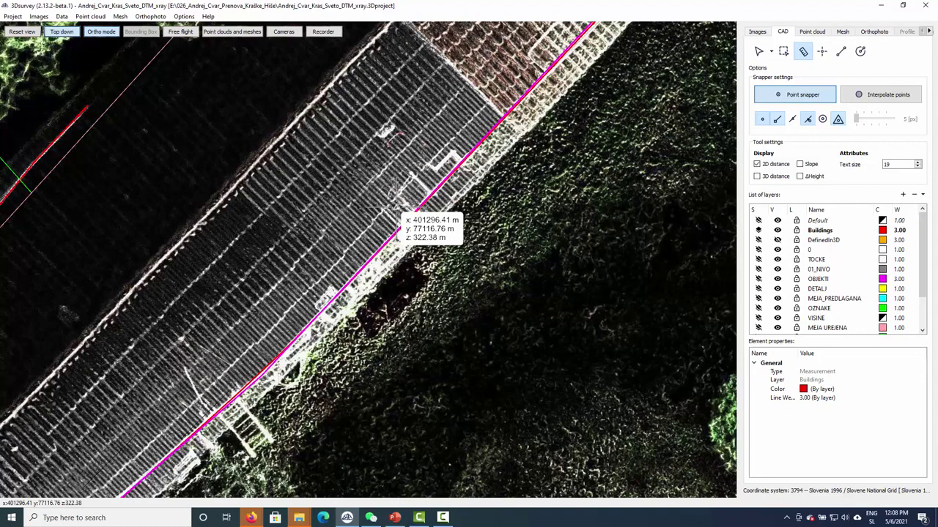
scroll(447, 257, "down", 2)
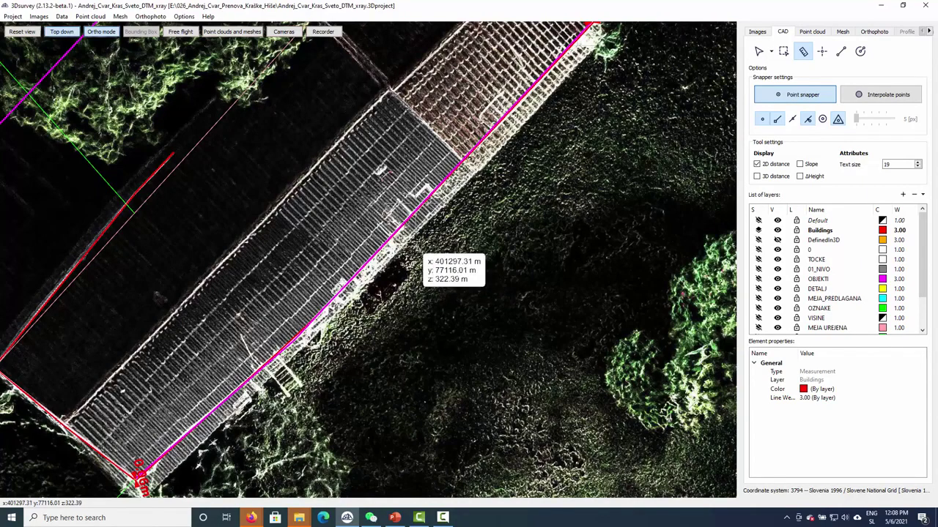
middle_click_drag(265, 248, 588, 191)
scroll(366, 275, "up", 2)
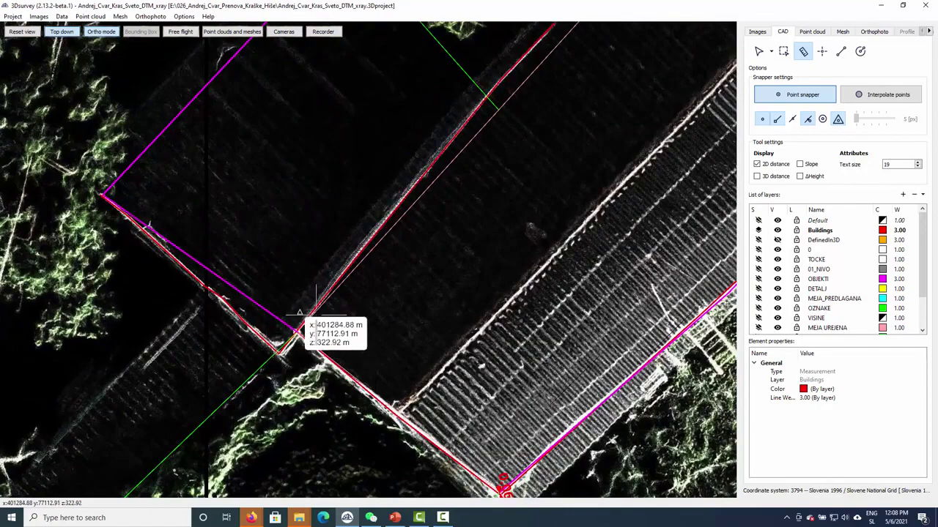
Examine the OBJEKTI and Buildings lines along the dark roof's outer wall, down to the corner where it meets the adjoining building
scroll(260, 330, "down", 5)
scroll(435, 240, "up", 6)
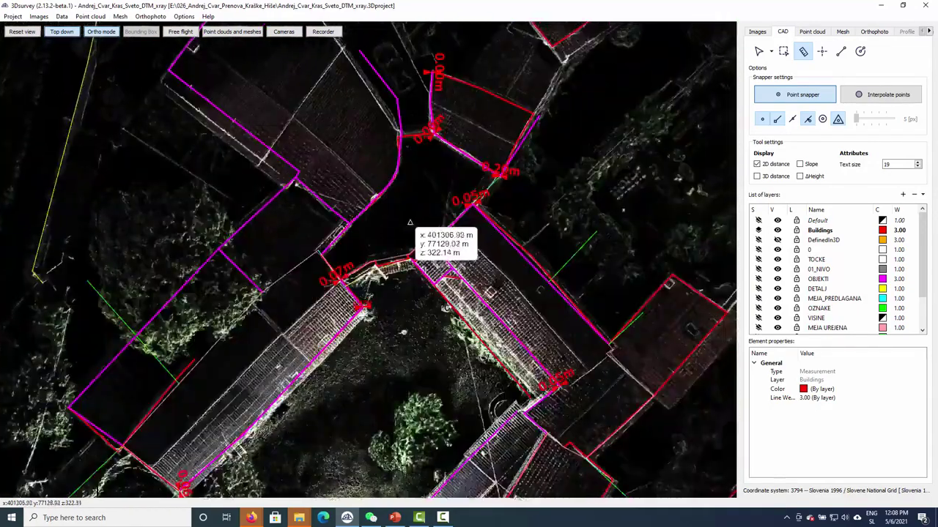
scroll(433, 354, "down", 5)
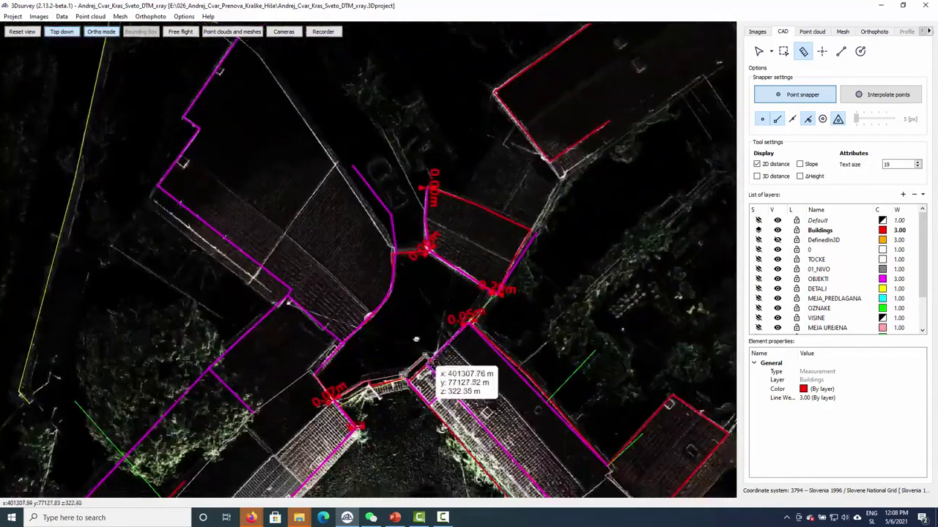
middle_click_drag(428, 352, 375, 231)
scroll(488, 249, "up", 3)
middle_click_drag(544, 196, 345, 229)
scroll(403, 191, "up", 2)
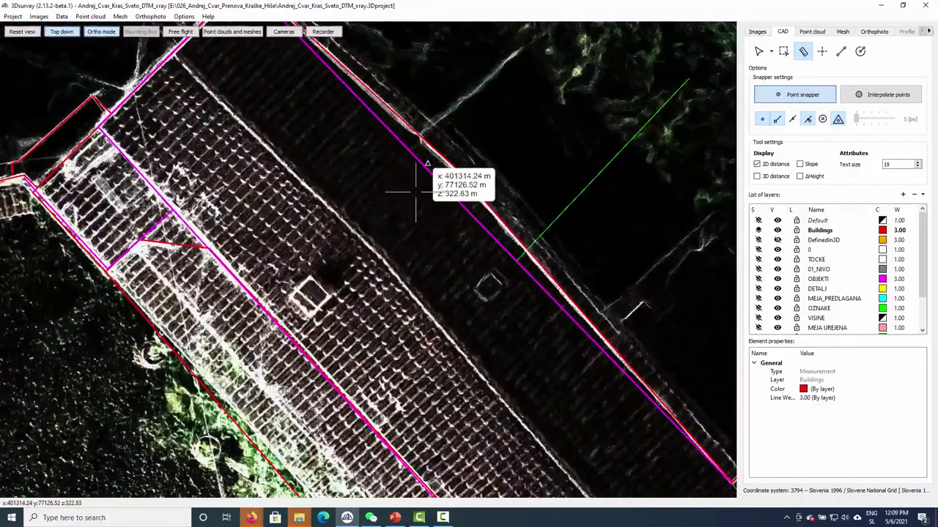
scroll(372, 251, "down", 2)
scroll(394, 333, "down", 3)
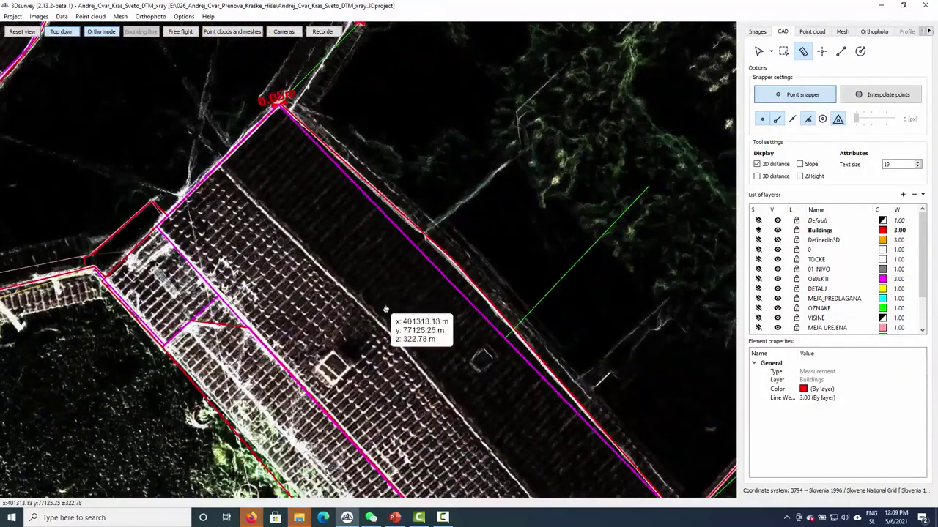
scroll(320, 194, "up", 2)
scroll(393, 411, "up", 2)
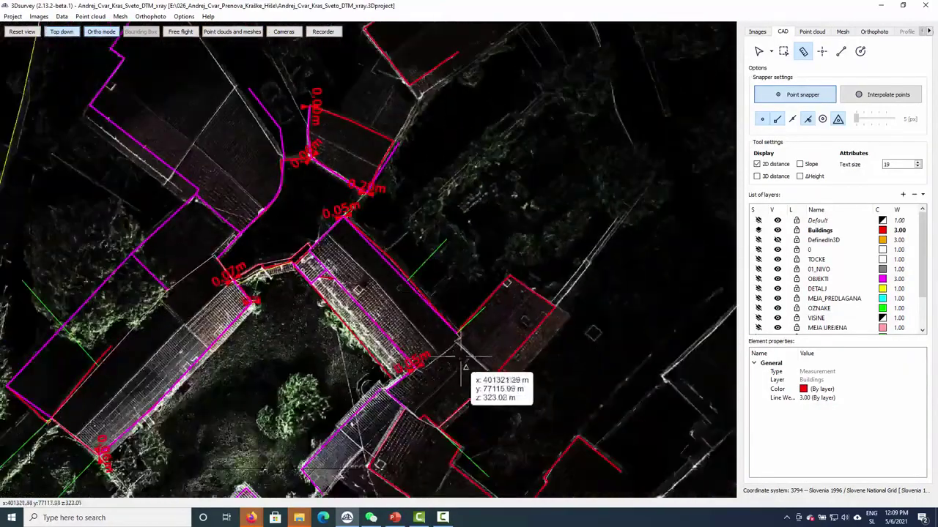
scroll(522, 392, "up", 2)
scroll(315, 218, "up", 2)
left_click(438, 313)
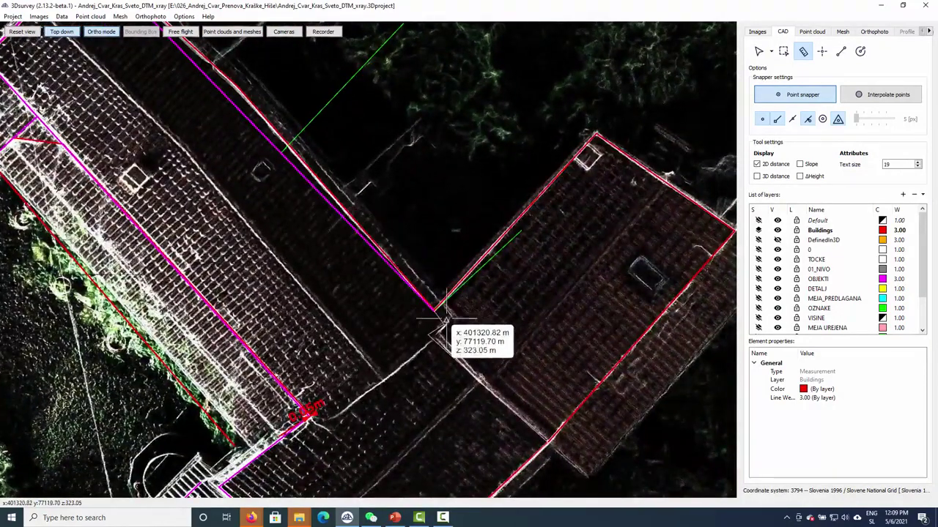
scroll(230, 132, "down", 2)
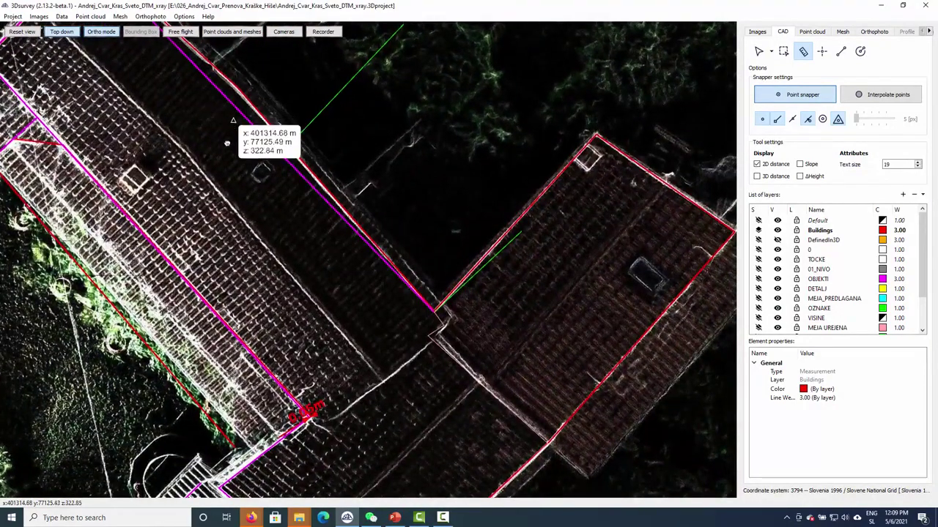
scroll(228, 269, "up", 2)
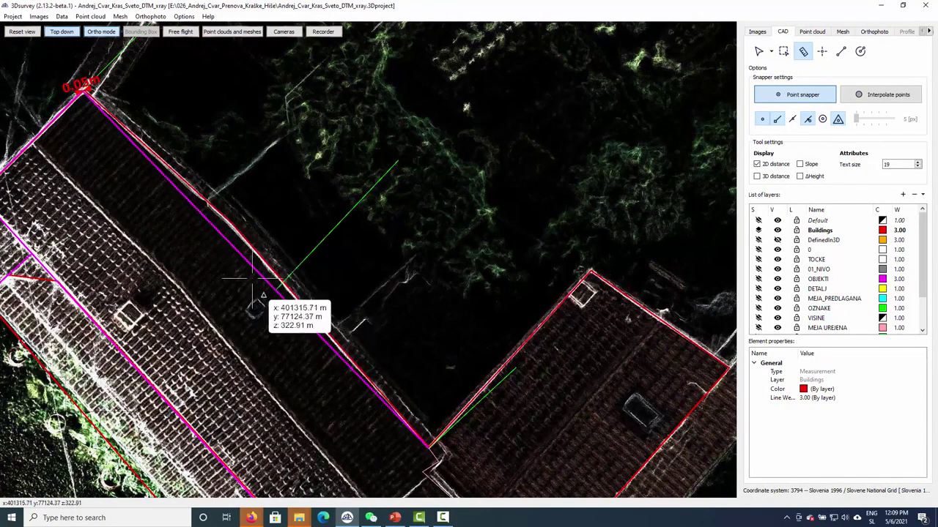
scroll(296, 282, "down", 3)
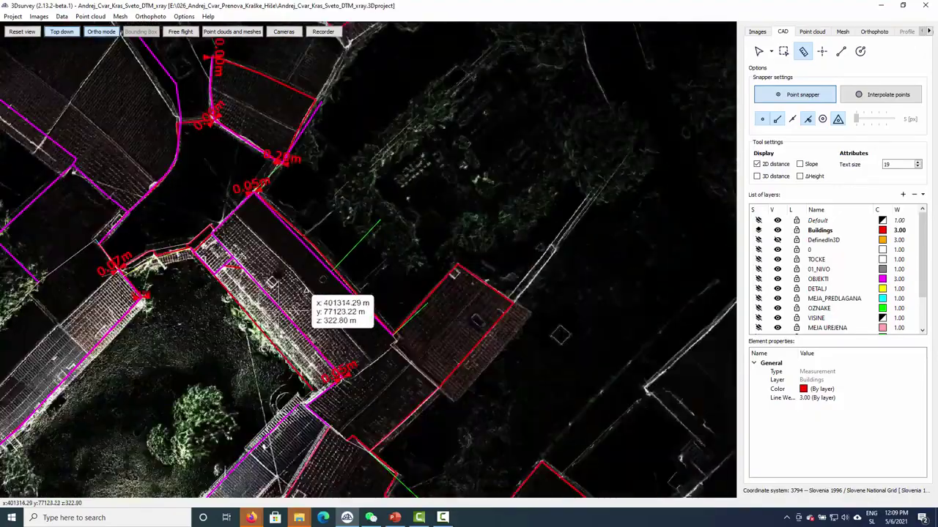